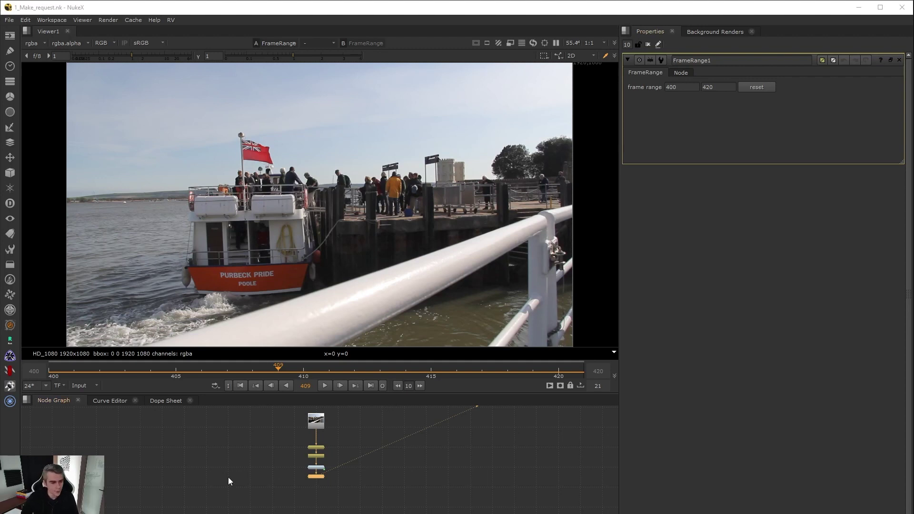
Step: Play the plate briefly in the viewer and open the TECHVA_Asset0 node's properties
click(304, 480)
scroll(304, 480, up, 3)
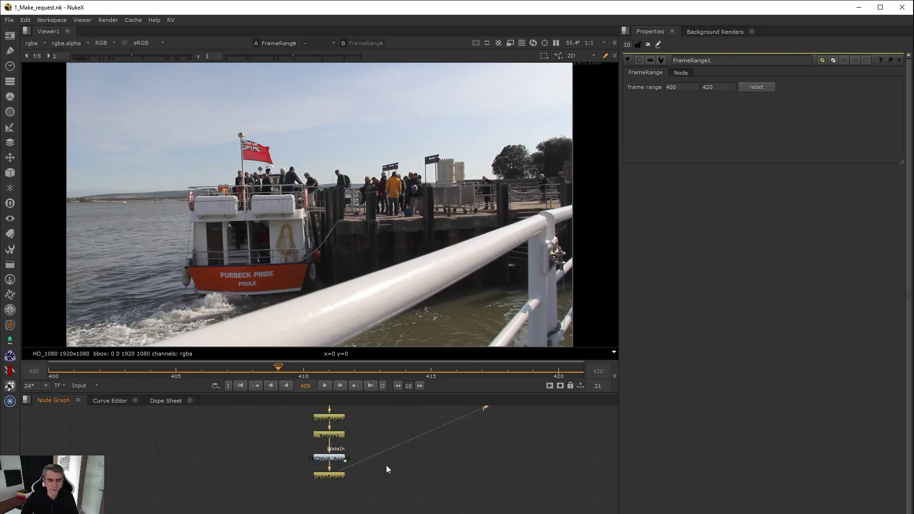
middle_drag(386, 466, 383, 513)
click(325, 386)
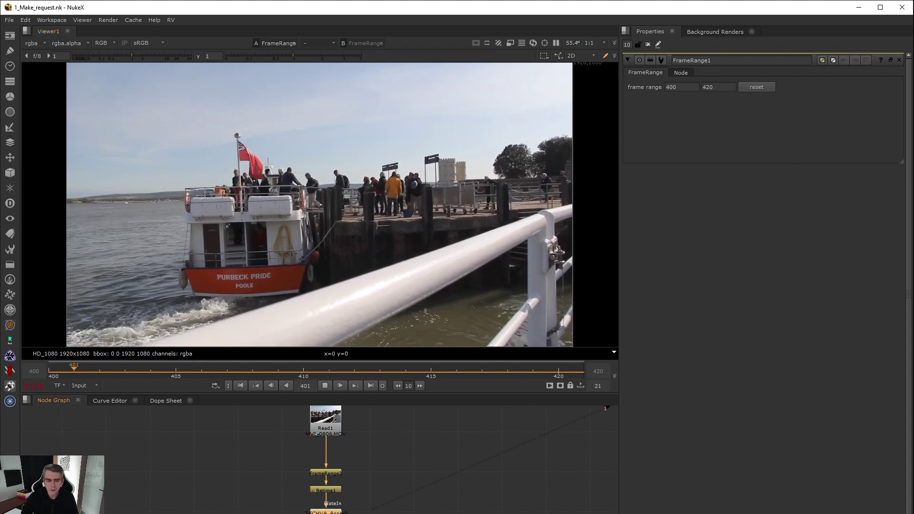
double_click(333, 510)
click(325, 385)
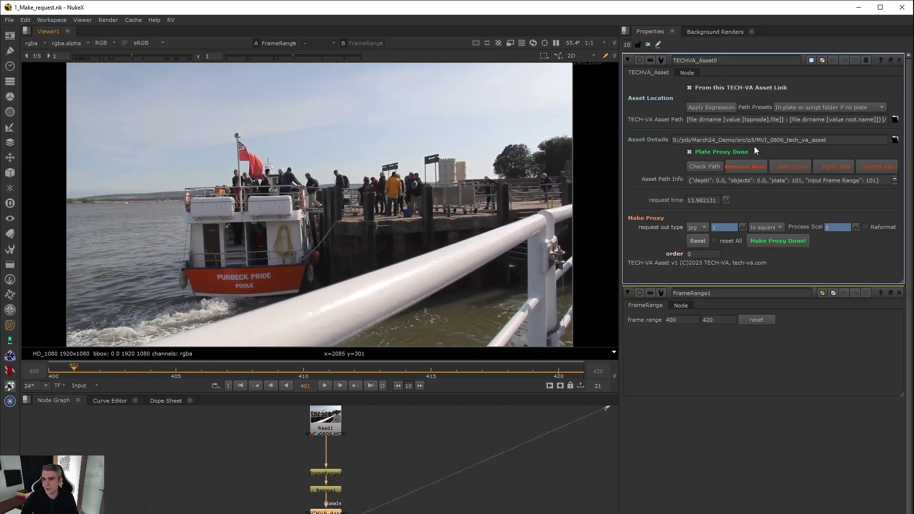
Step: Browse the contents of the MVI_0806_tech_va_asset folder, including its objects subfolder, without choosing a new path
click(895, 139)
click(336, 478)
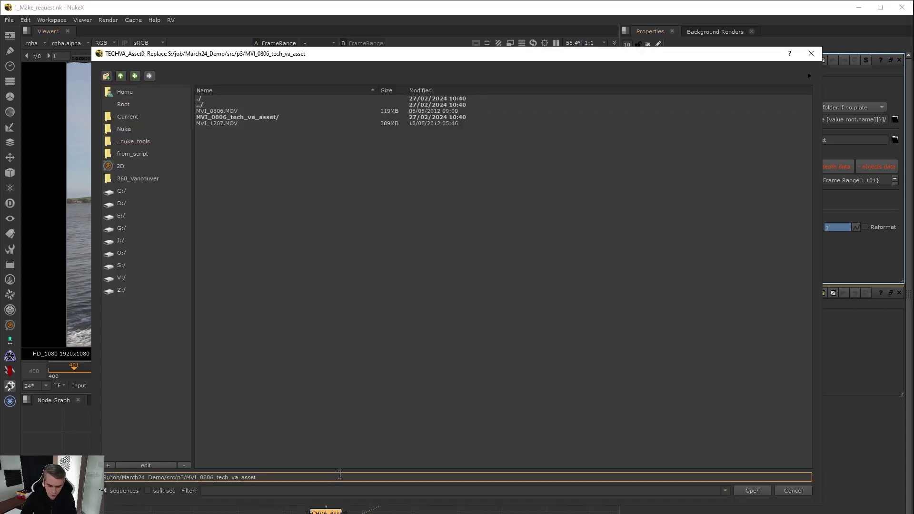
text(/)
double_click(224, 117)
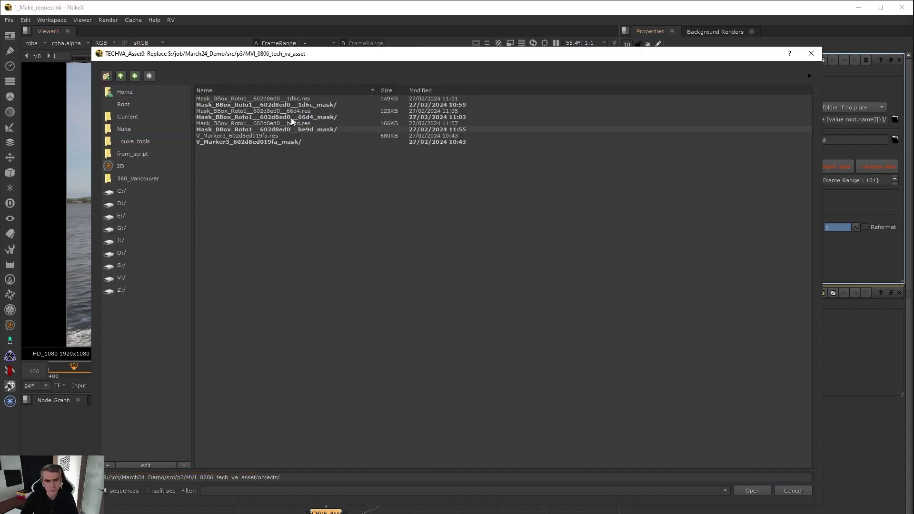
click(802, 491)
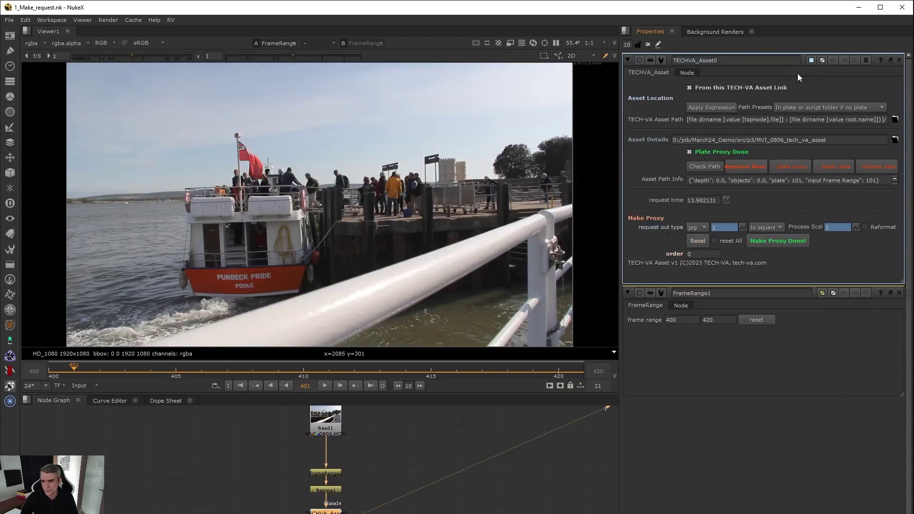
Step: Examine the expression that defines the TECH-VA asset path
triple_click(806, 123)
triple_click(817, 121)
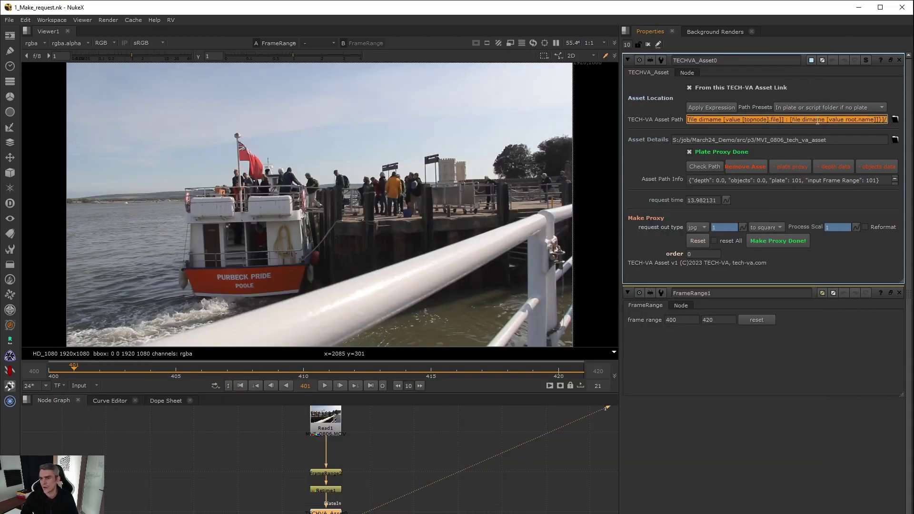
click(817, 121)
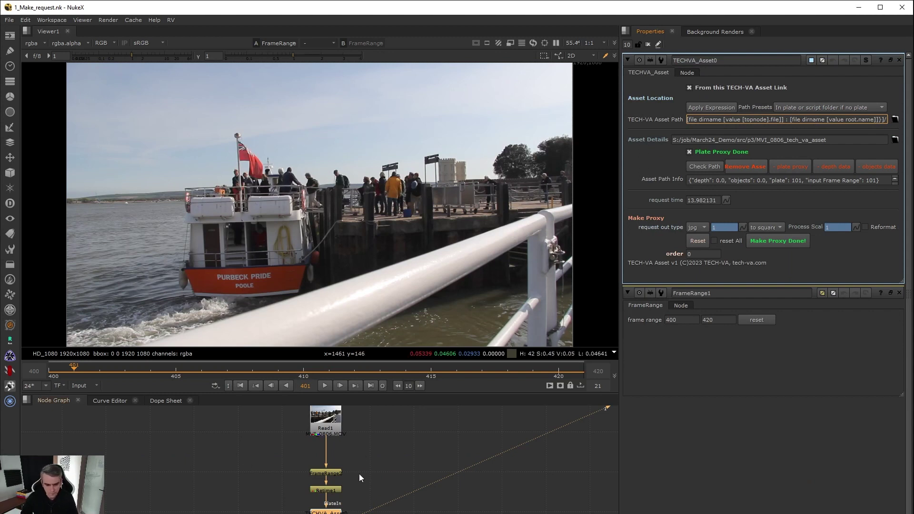
Step: Add a V_Marker node after the FrameRange node at the end of the chain
middle_drag(359, 473, 380, 416)
click(347, 475)
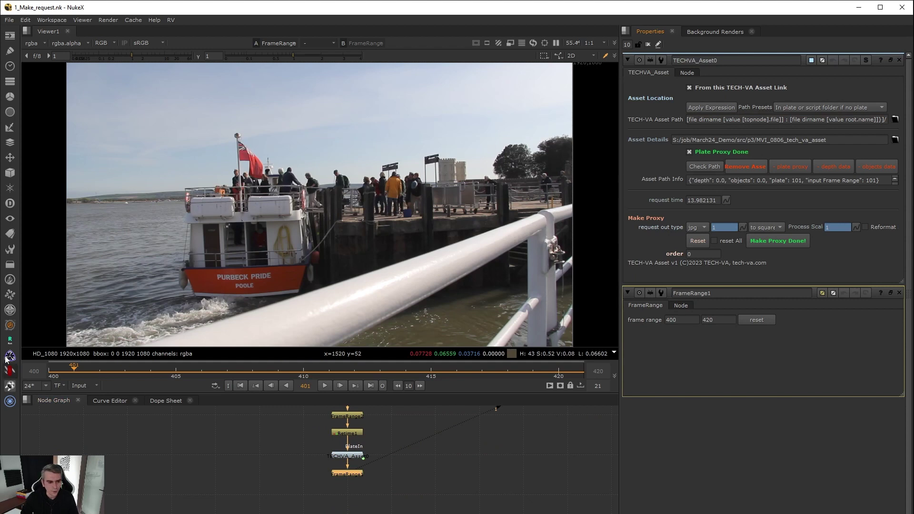
click(10, 325)
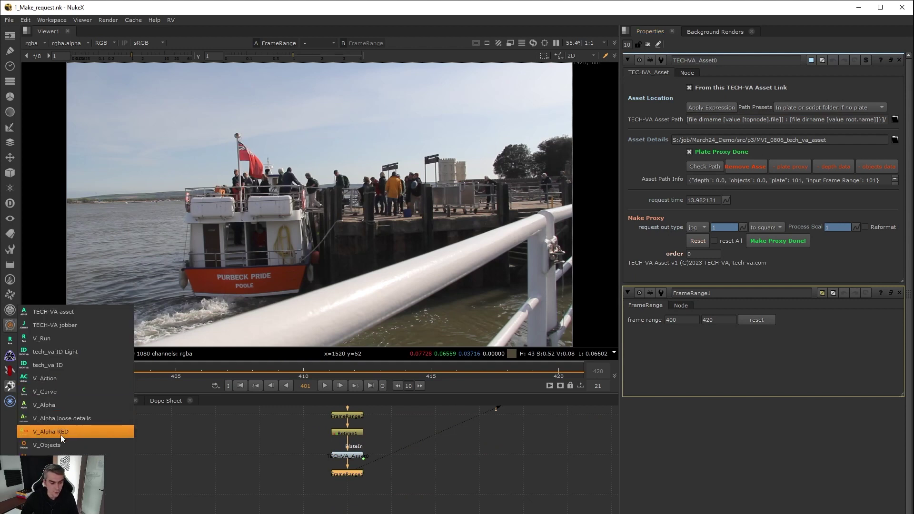
click(72, 458)
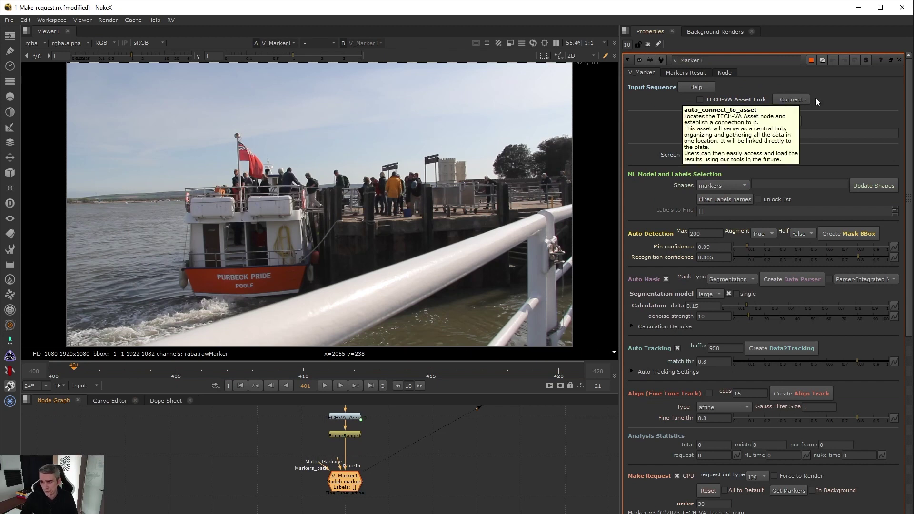
Step: Connect the V_Marker1 node to the TECH-VA asset and set its shapes model to Any_Object_x
click(798, 99)
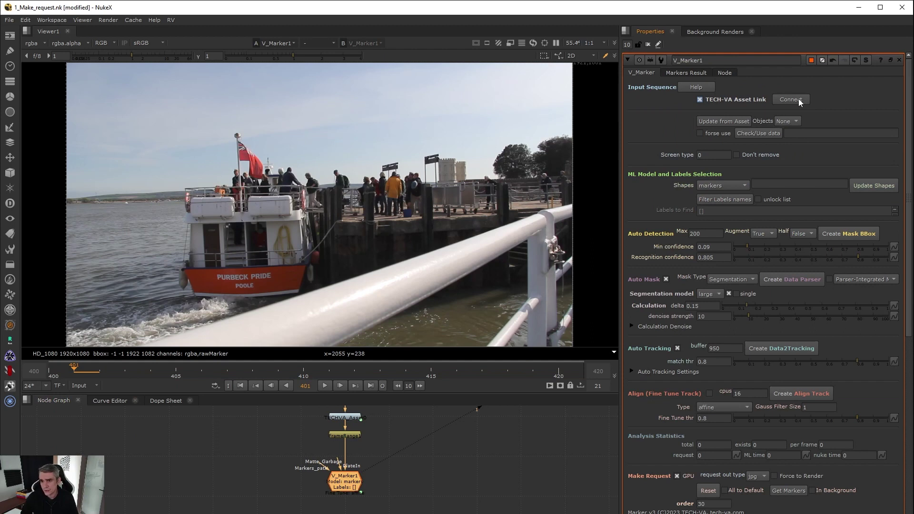
click(734, 185)
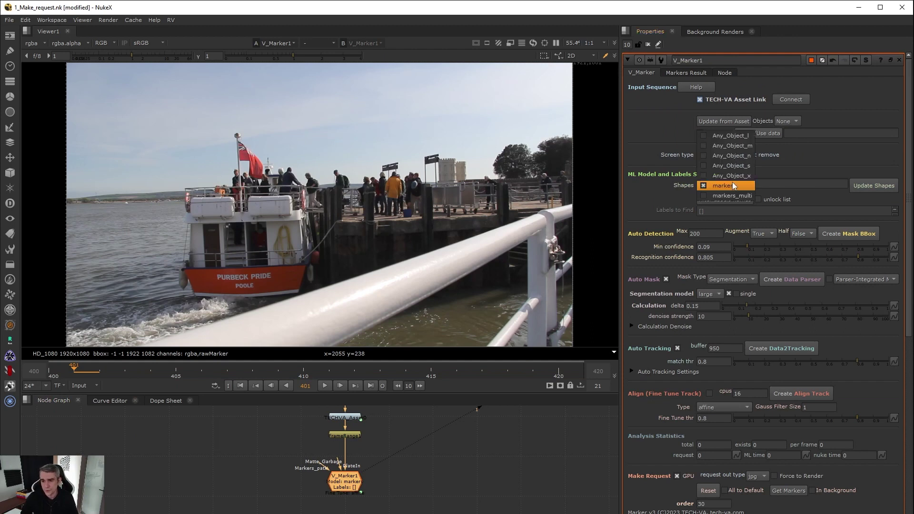
click(738, 176)
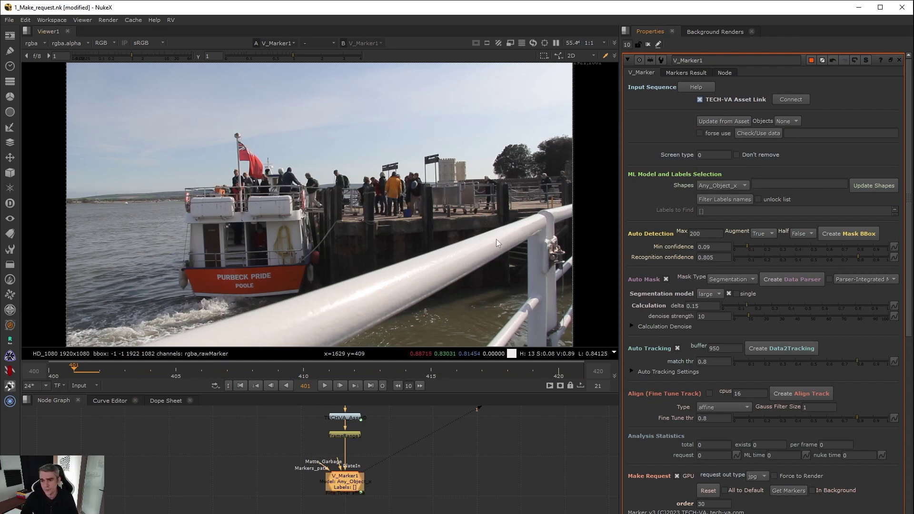
Step: Browse the label names available to the model and search them for "per" without applying a filter
click(733, 197)
scroll(457, 284, down, 7)
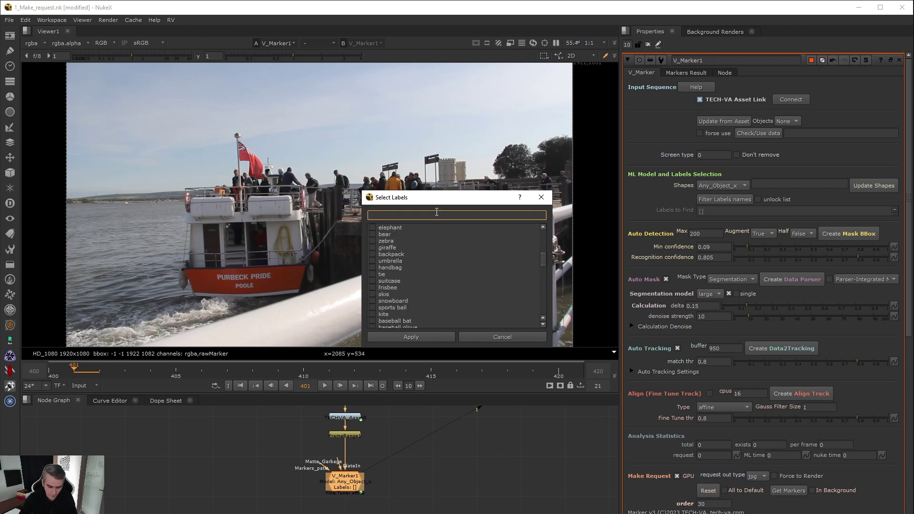
text(per)
key(BackSpace)
key(BackSpace)
key(BackSpace)
key(Escape)
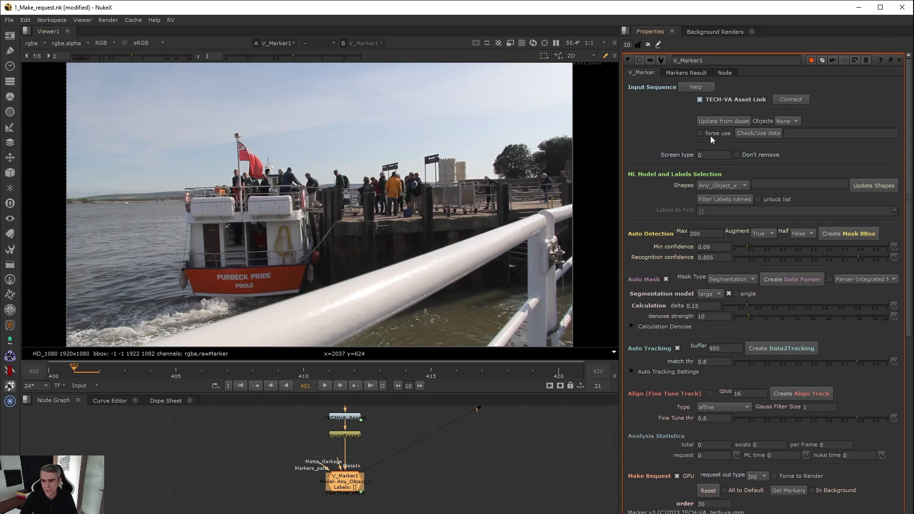
Step: Submit the Get Markers request to run in the background and play the clip in the viewer
click(818, 490)
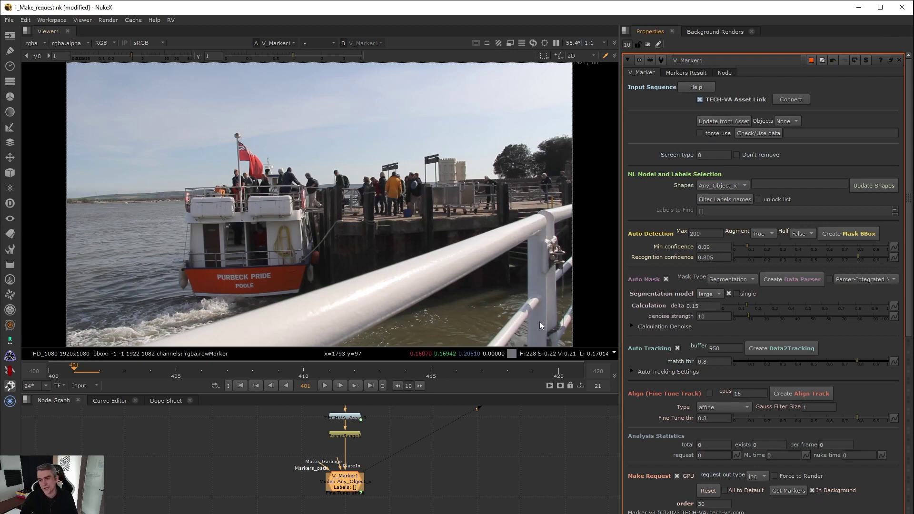
click(791, 491)
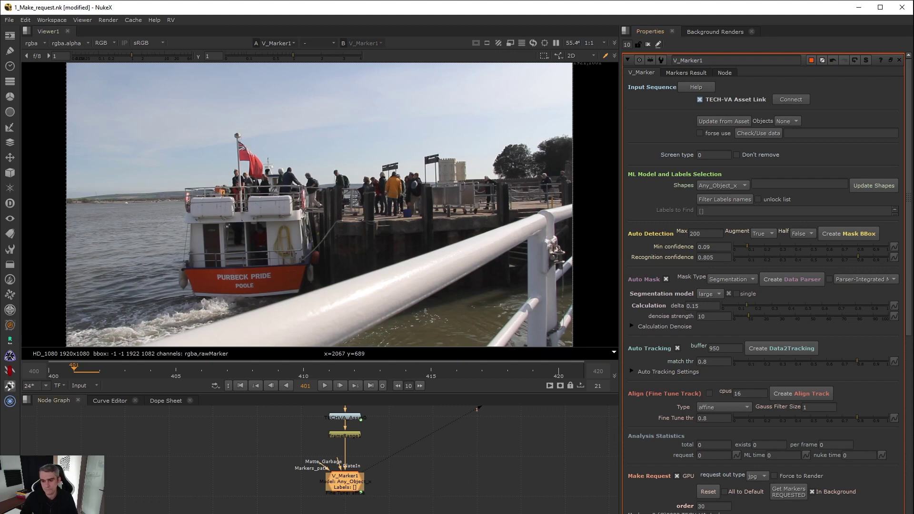
click(794, 494)
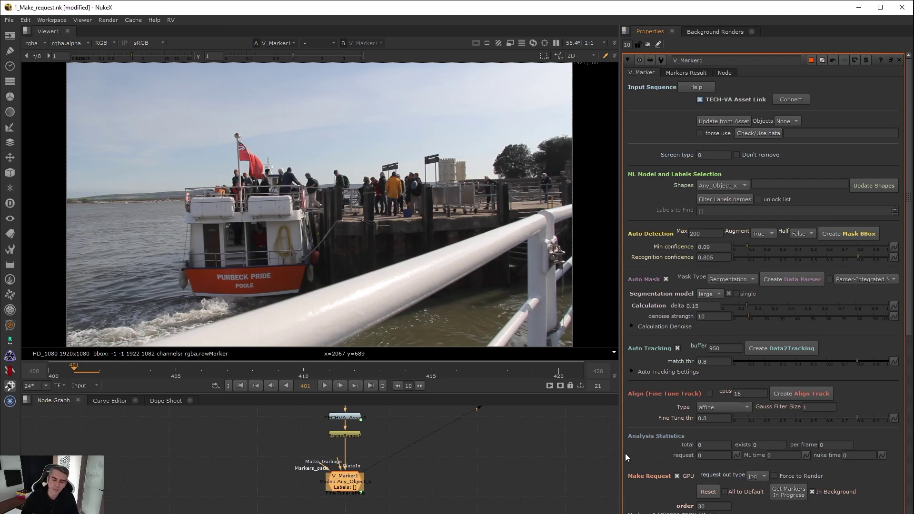
click(328, 388)
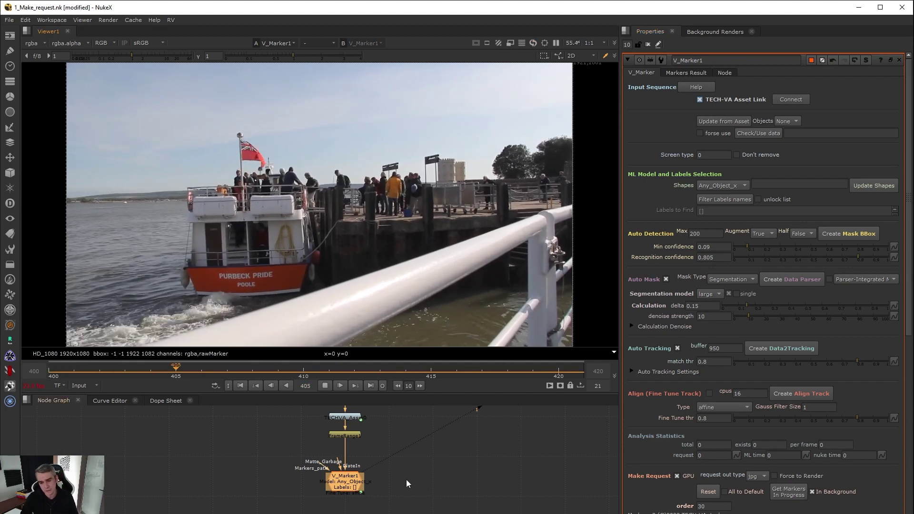
click(326, 386)
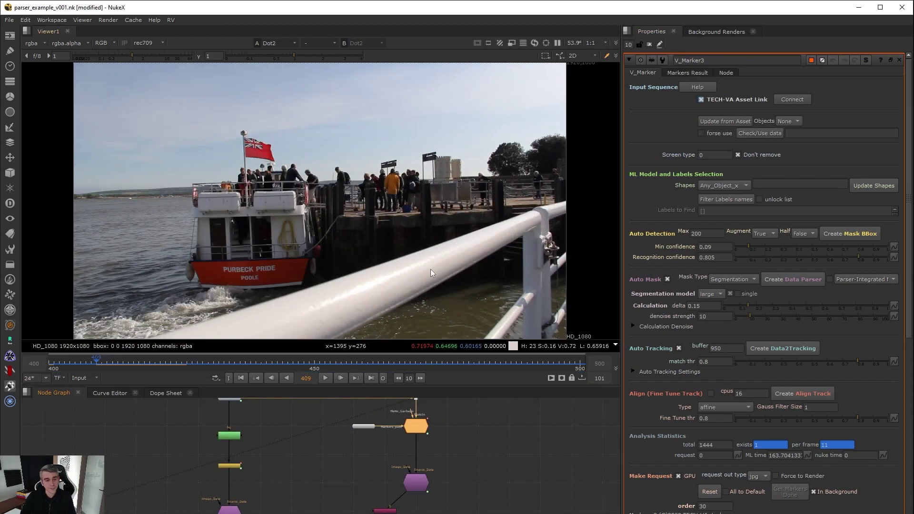
Step: Play the mask sequence connected to V_Marker3 in the viewer and check the node's ML time
click(366, 426)
key(1)
click(325, 378)
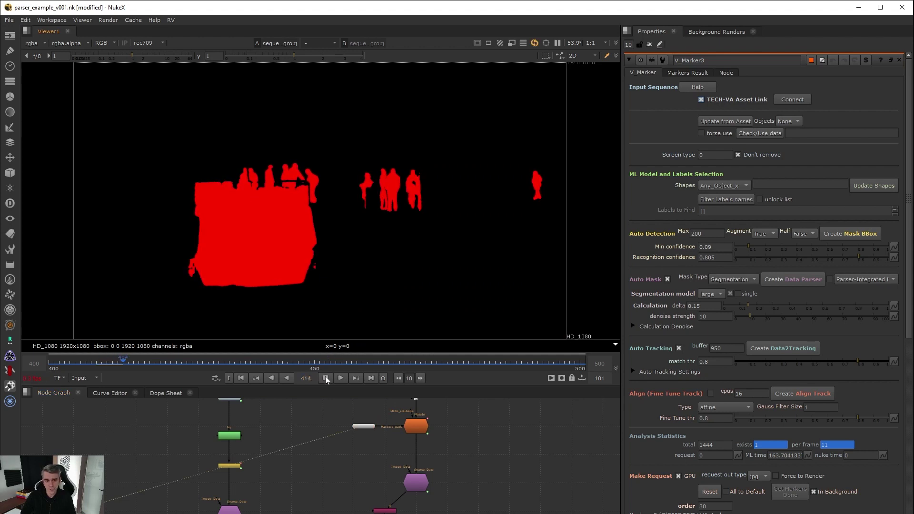
click(326, 378)
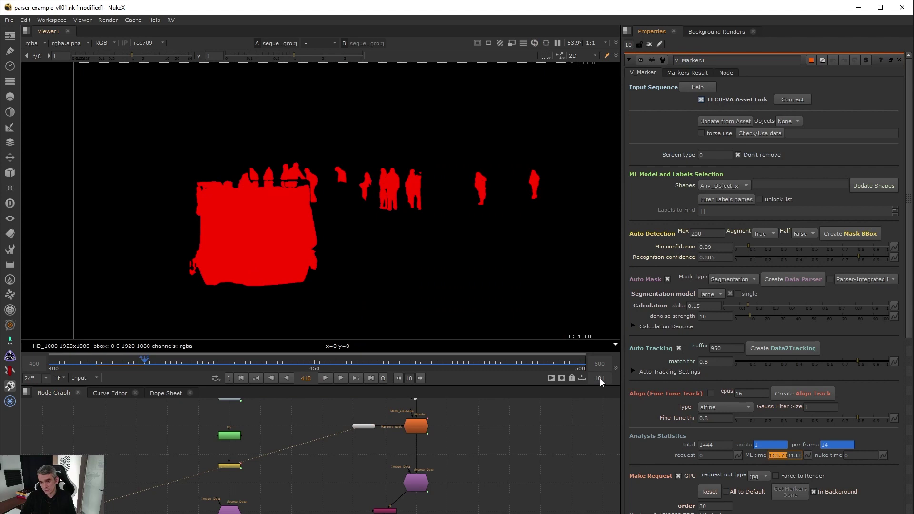
click(781, 455)
click(533, 455)
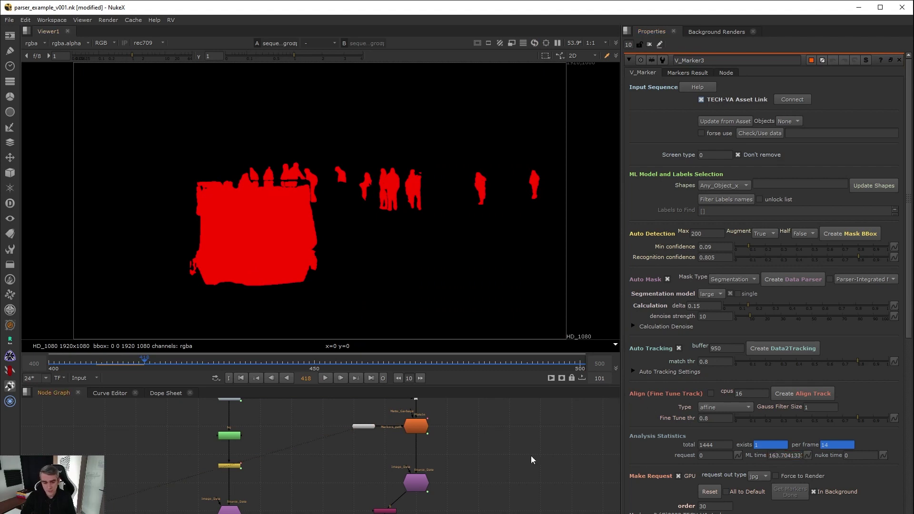
Step: Compare the settings of V_Marker3 and the V_Marker_Data_Parser3 node below it, with the parser's output in the viewer
click(650, 44)
double_click(416, 483)
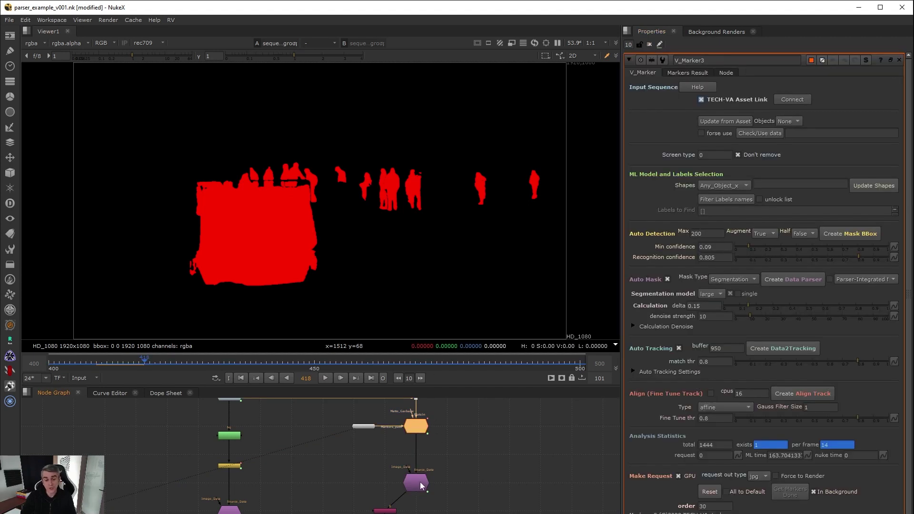
double_click(420, 485)
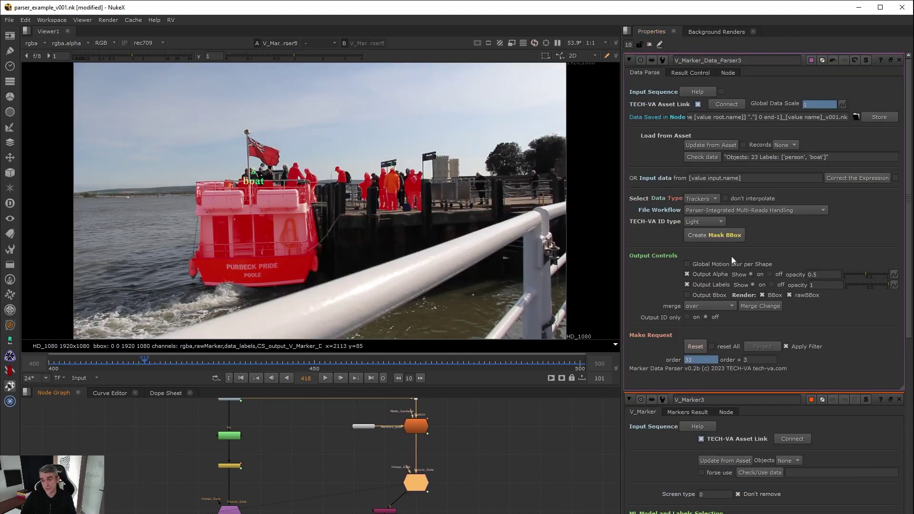
double_click(417, 427)
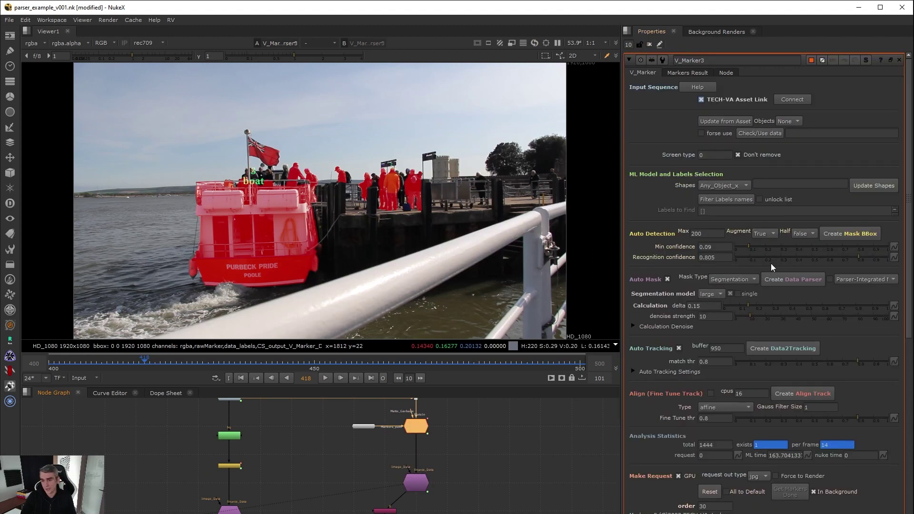
double_click(421, 480)
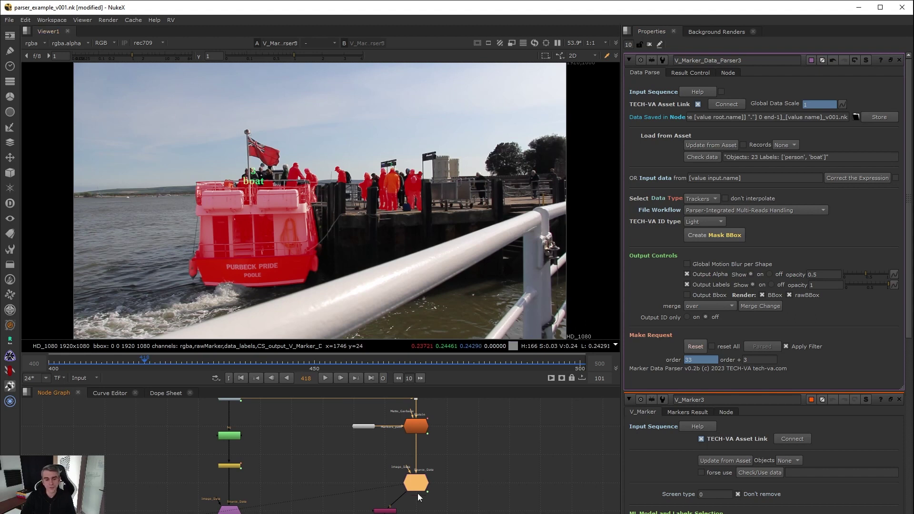
Step: Inspect the parser's colour overlay and alpha channel over the boat and people, playing through several frames
key(a)
key(a)
scroll(304, 192, up, 2)
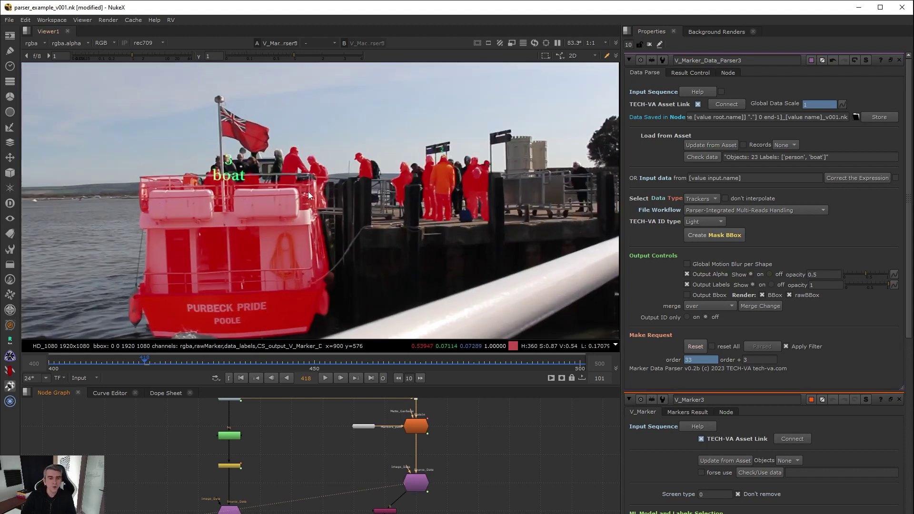
key(a)
key(minus)
key(a)
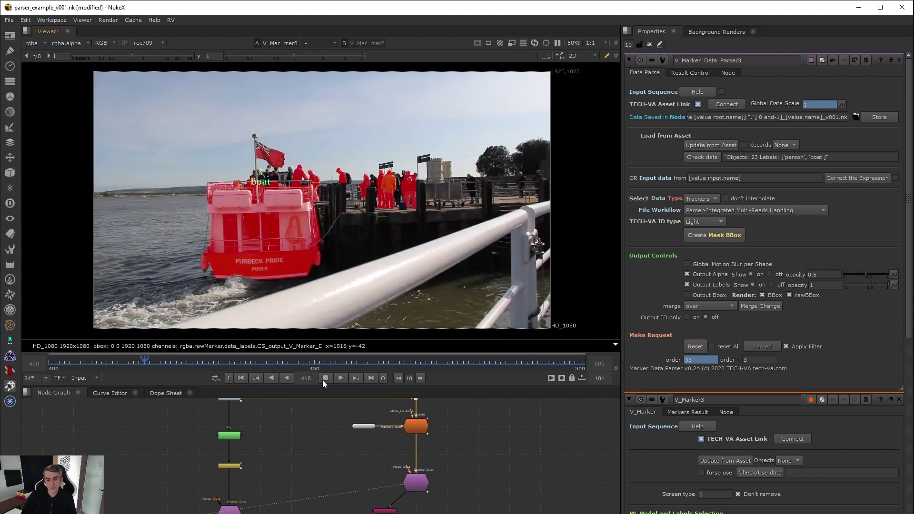
click(325, 378)
key(a)
scroll(384, 191, up, 2)
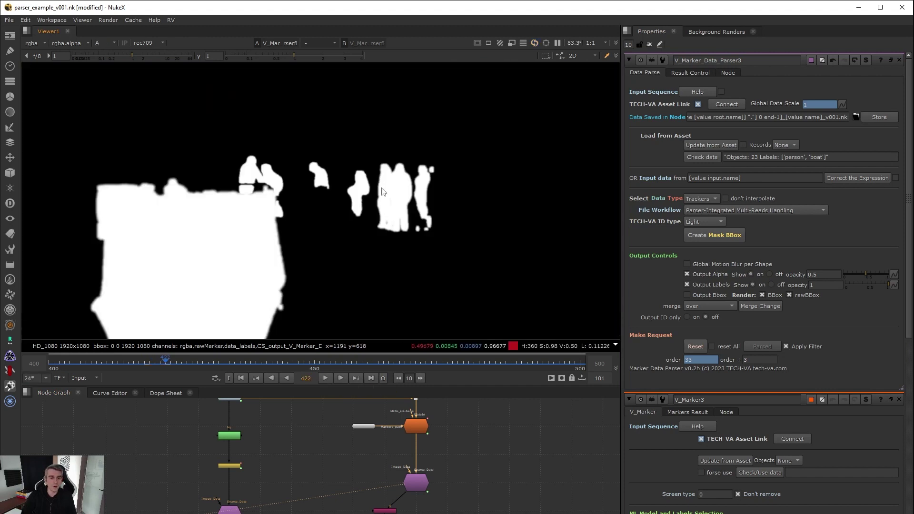
scroll(410, 208, down, 2)
key(a)
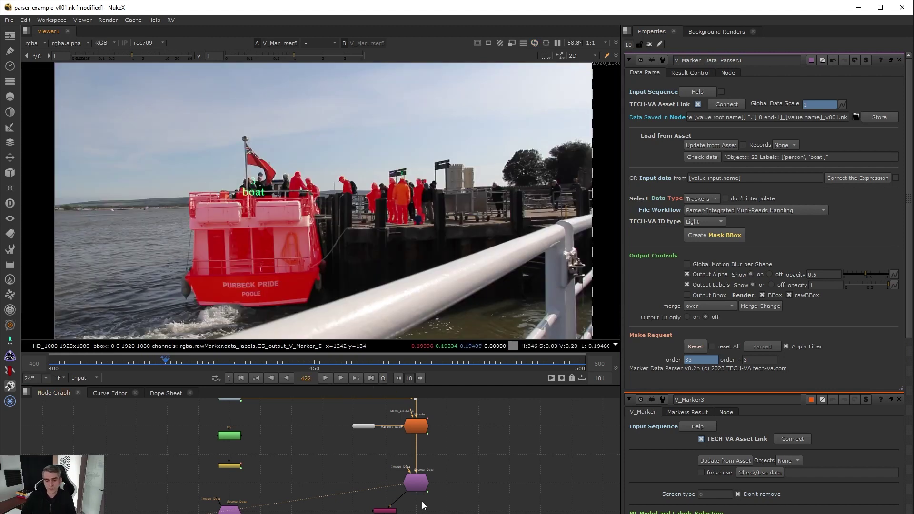
Step: Inspect the internal node graph of V_Marker_Data_Parser3 and open its result control settings
click(422, 480)
key(ctrl+Return)
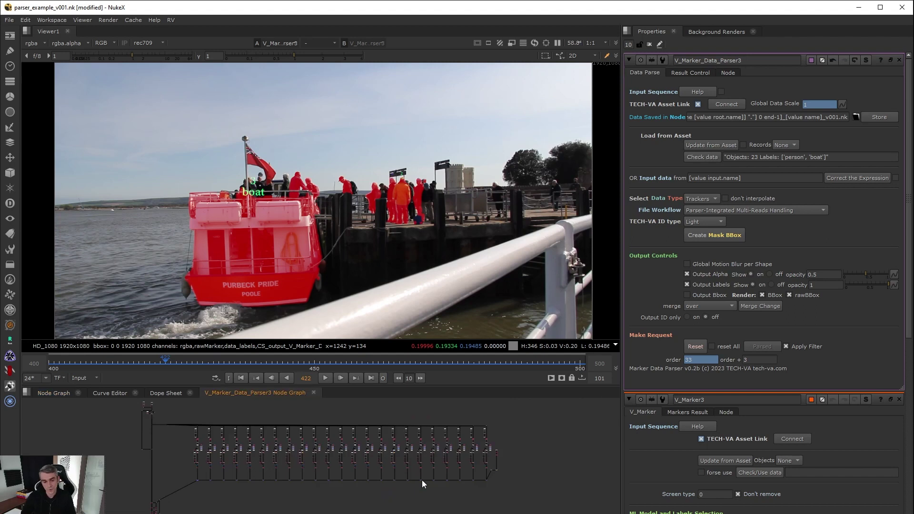
click(314, 392)
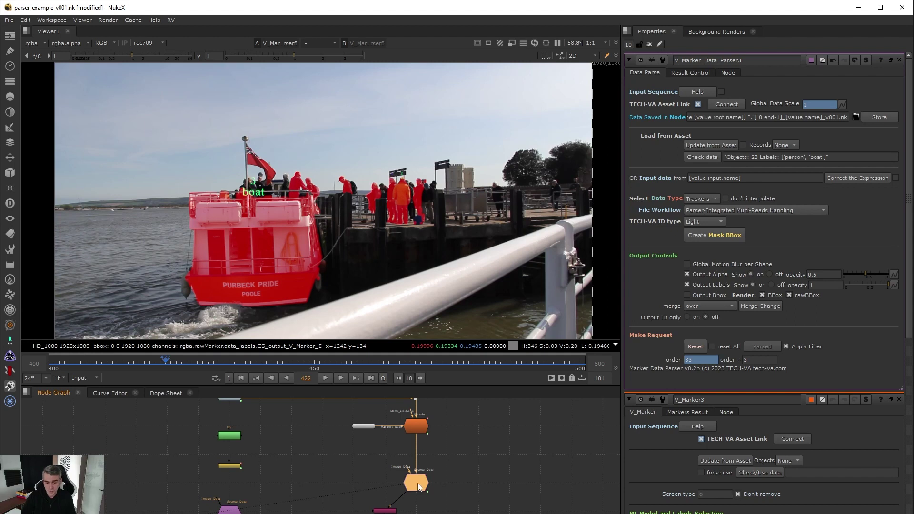
click(685, 73)
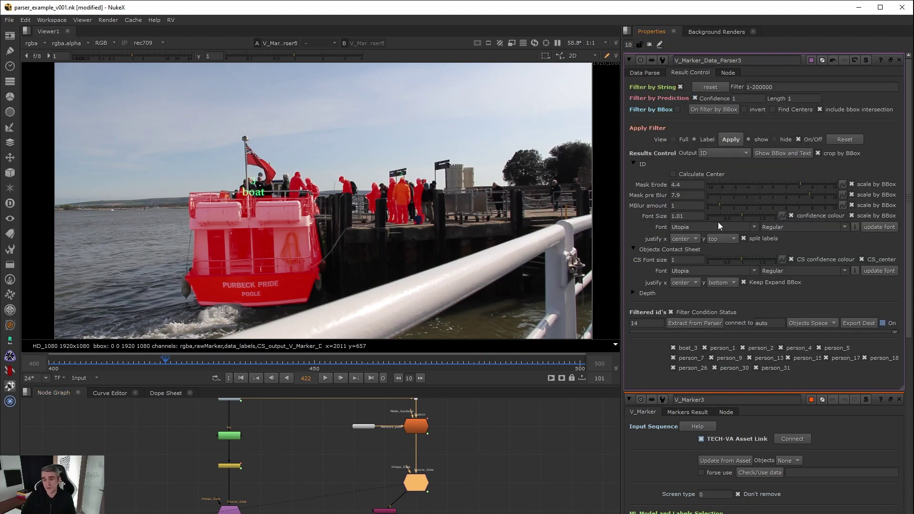
Step: Set the parser's ID label font size to 2 and its font to Impact, and inspect the labels over the boat and people
click(743, 215)
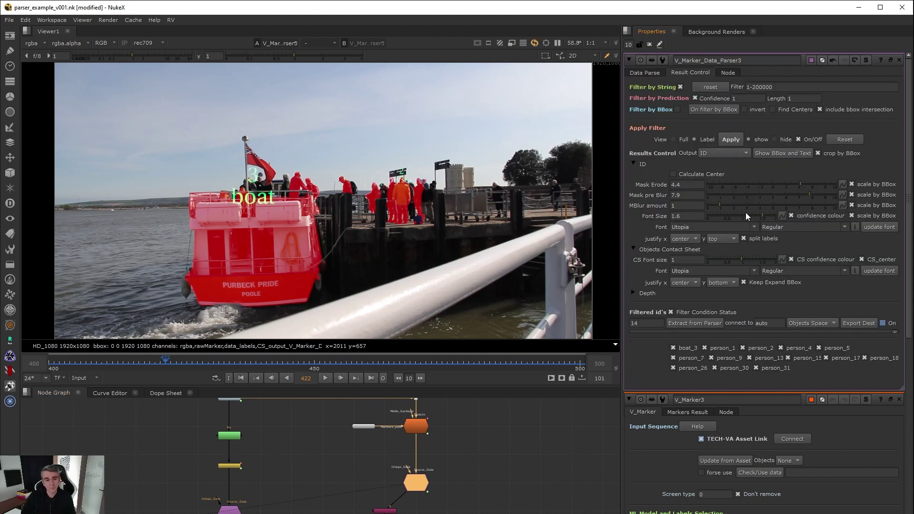
drag(850, 219, 913, 220)
click(756, 227)
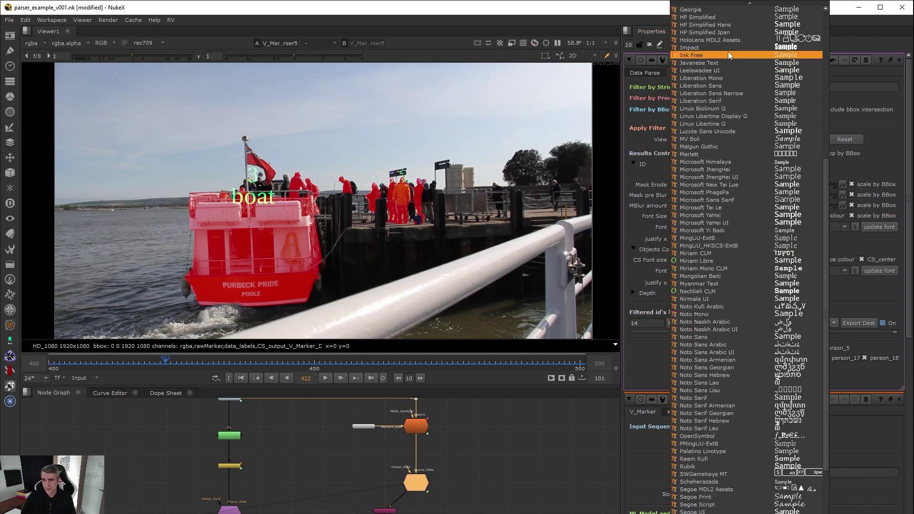
click(727, 47)
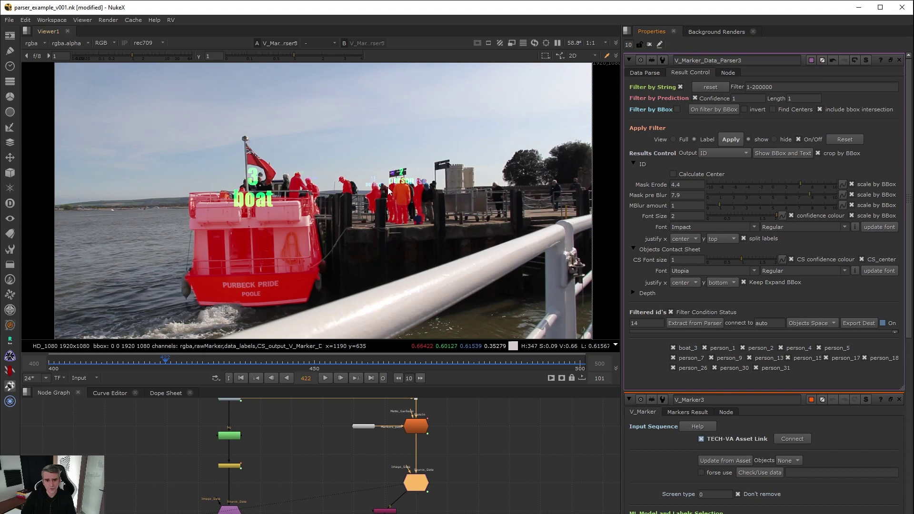
scroll(322, 117, up, 4)
middle_drag(364, 175, 388, 165)
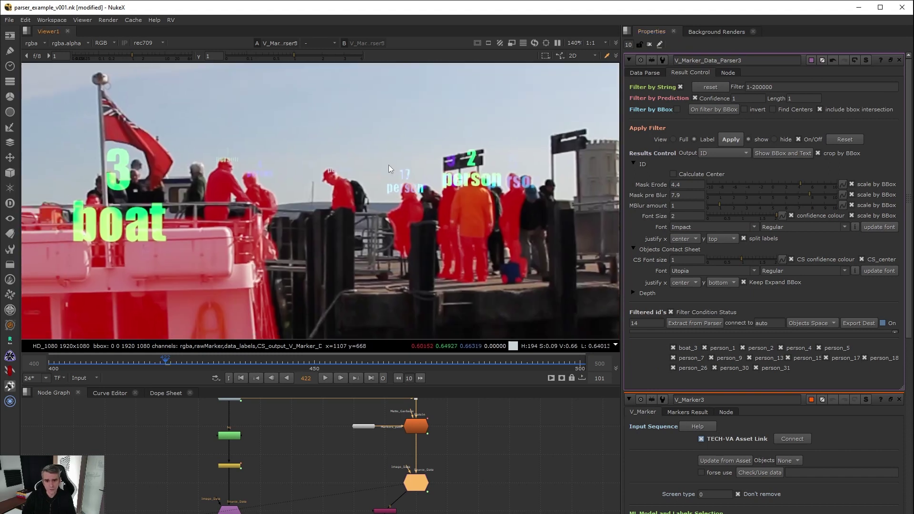
scroll(432, 179, down, 1)
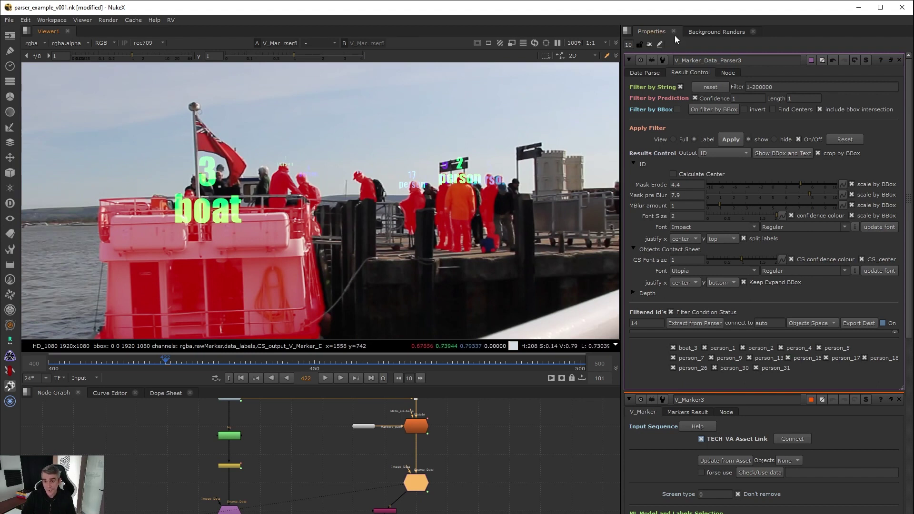
Step: Close all open node settings, view the Shuffle node's contact sheet of detected objects, and play it
click(650, 44)
middle_drag(441, 513, 446, 462)
click(390, 459)
key(1)
scroll(421, 205, down, 5)
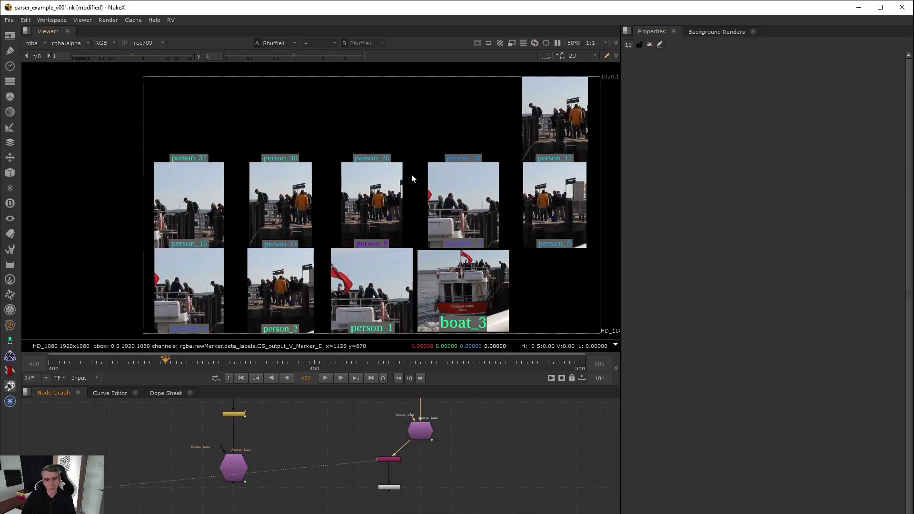
scroll(420, 187, up, 3)
click(42, 363)
key(l)
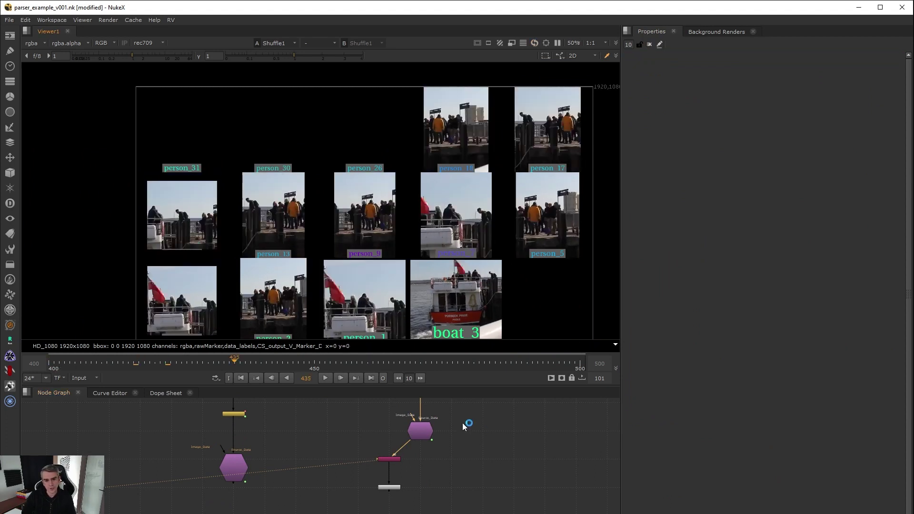
Step: Reopen the settings of V_Marker_Data_Parser3 and reapply its filter at frame 435 to refresh the contact sheet
double_click(420, 435)
click(731, 140)
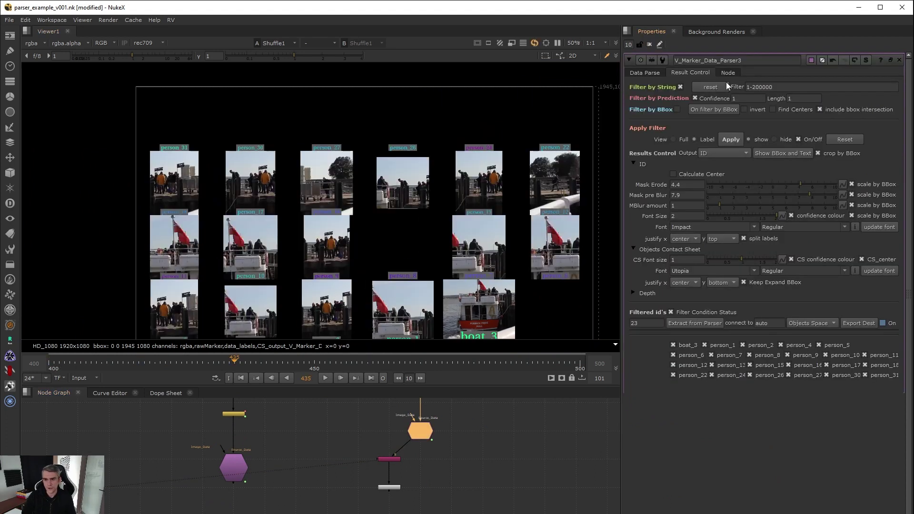
middle_drag(247, 145, 238, 140)
scroll(259, 138, up, 1)
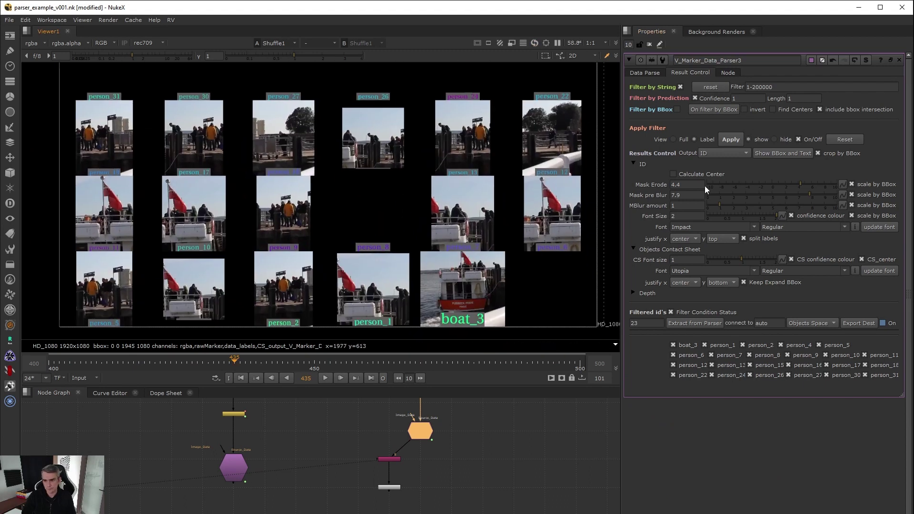
Step: Exclude bbox intersections from the parser filter, reapply it, and play the contact sheet up to frame 480
click(820, 110)
click(735, 141)
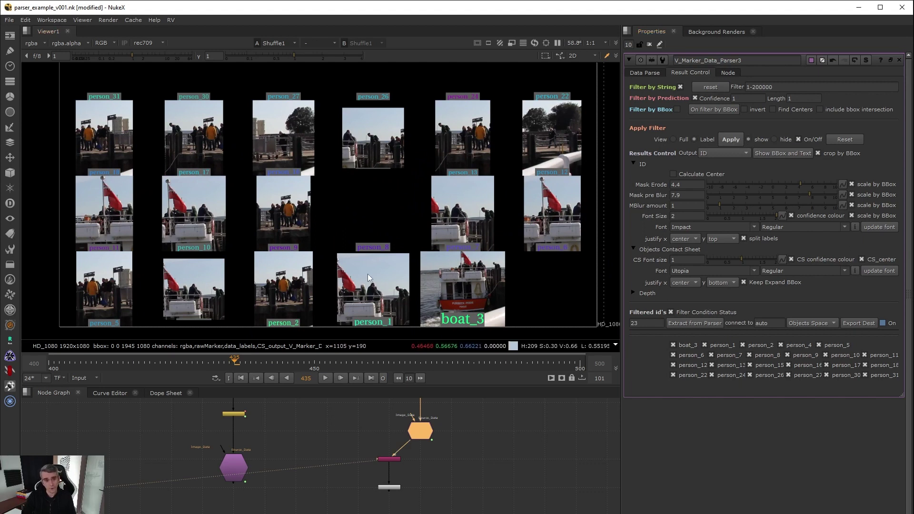
click(324, 380)
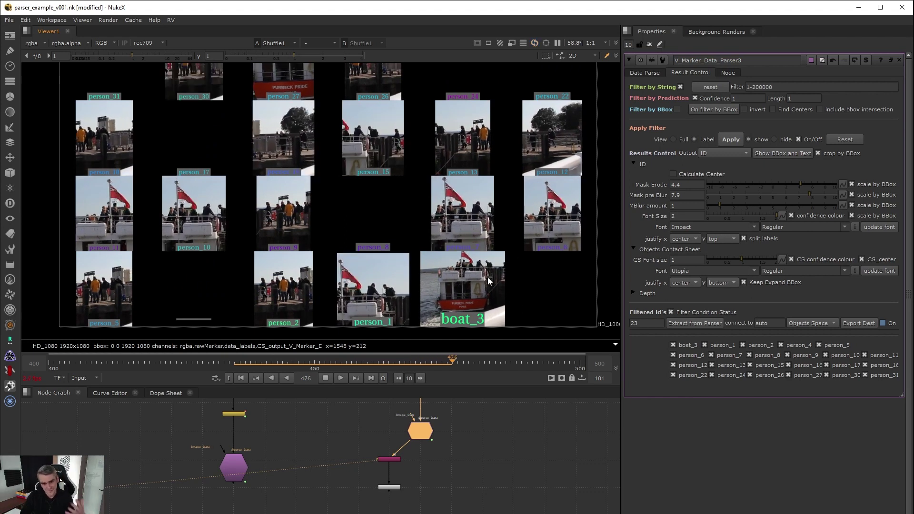
click(326, 378)
Step: View the Premult node's output and inspect the cut-out people and boat, playing a few frames up to 484
click(387, 487)
key(1)
scroll(397, 135, up, 2)
scroll(397, 135, up, 5)
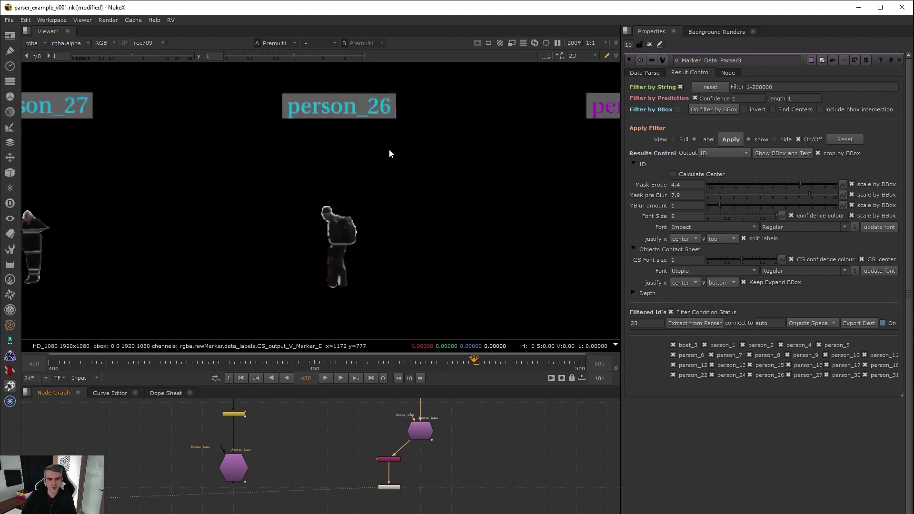
scroll(383, 153, down, 8)
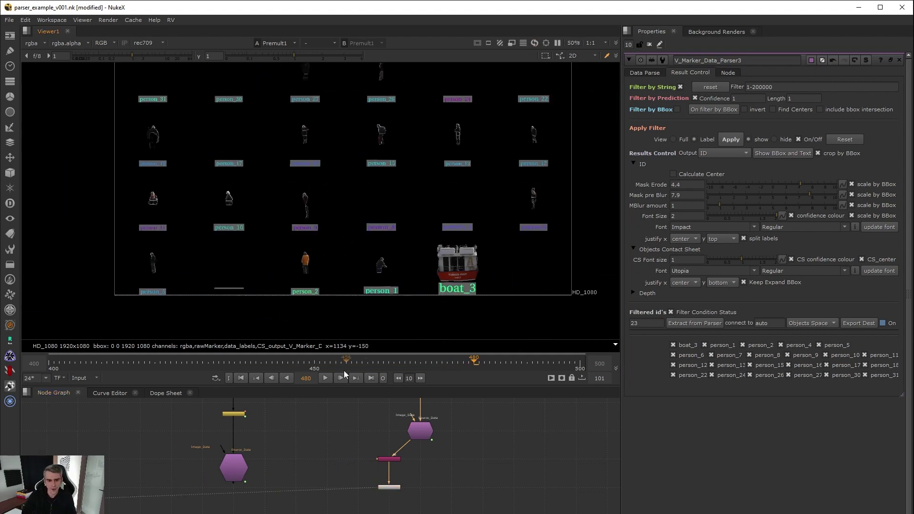
click(326, 381)
click(327, 378)
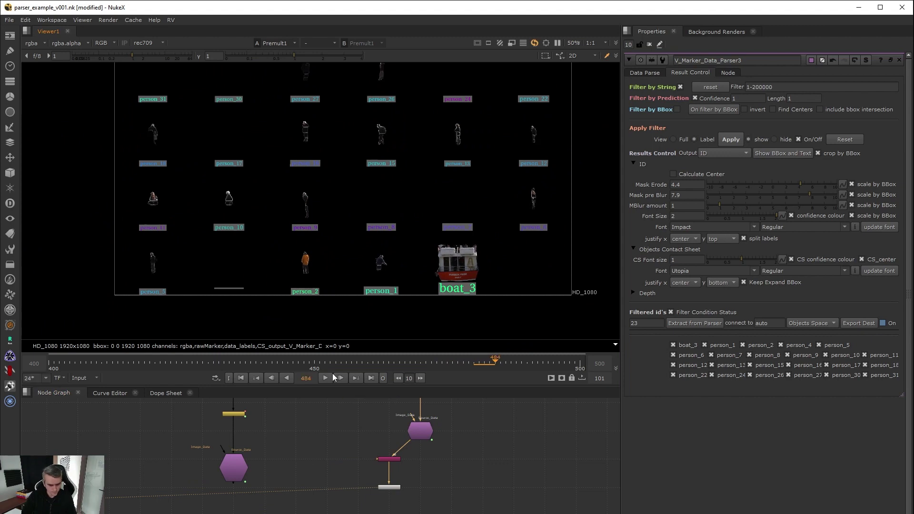
Step: Show the output of V_Marker_Data_Parser3 again, enlarge the viewer pane, and fit the image to it
key(1)
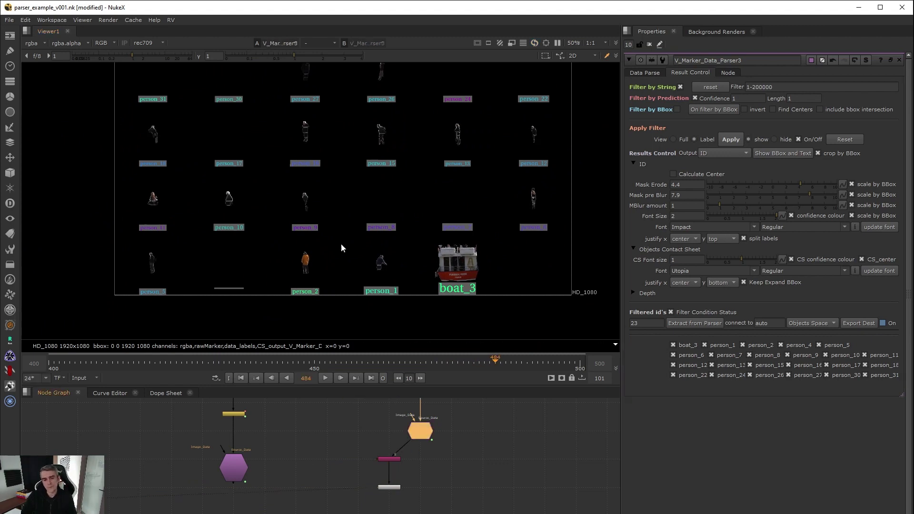
mouse_move(443, 160)
middle_down()
mouse_move(441, 188)
mouse_move(450, 168)
middle_up()
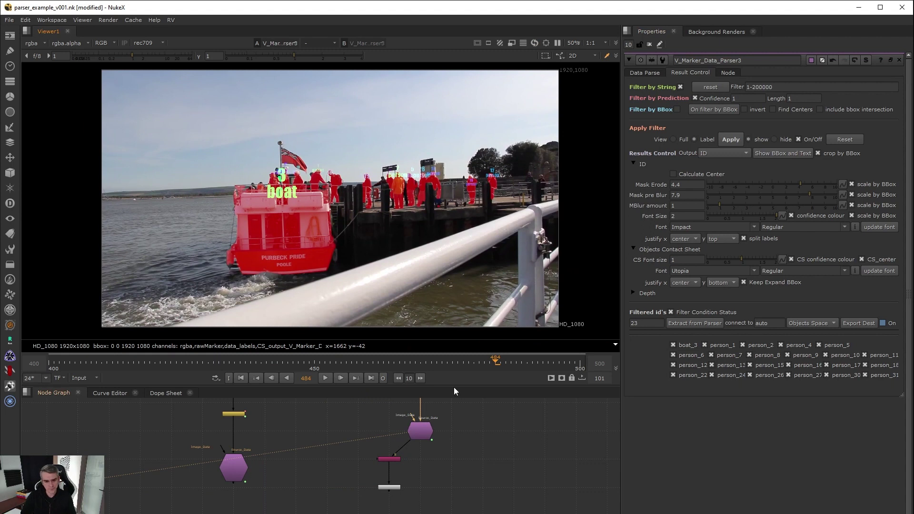
drag(453, 387, 429, 430)
click(416, 477)
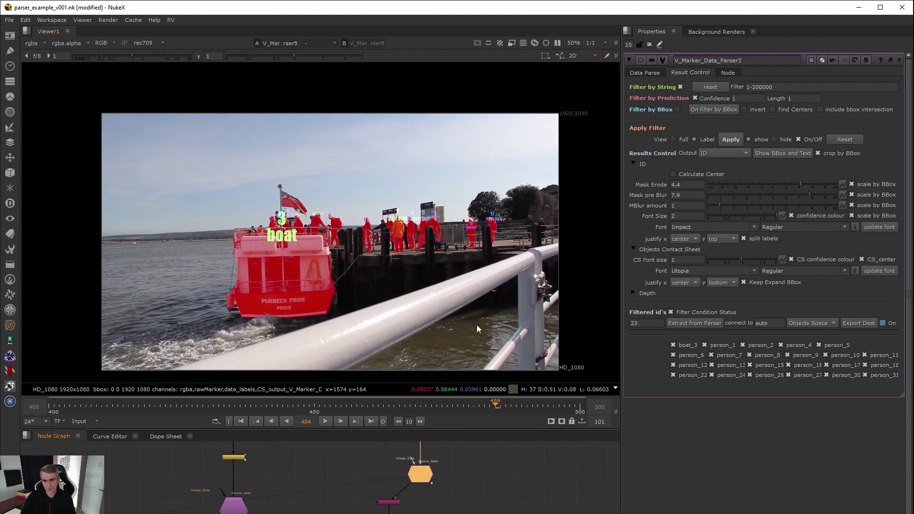
key(f)
Step: Apply the string filter "per" to show only people, and replace it with "bo" to show only the boat
double_click(778, 86)
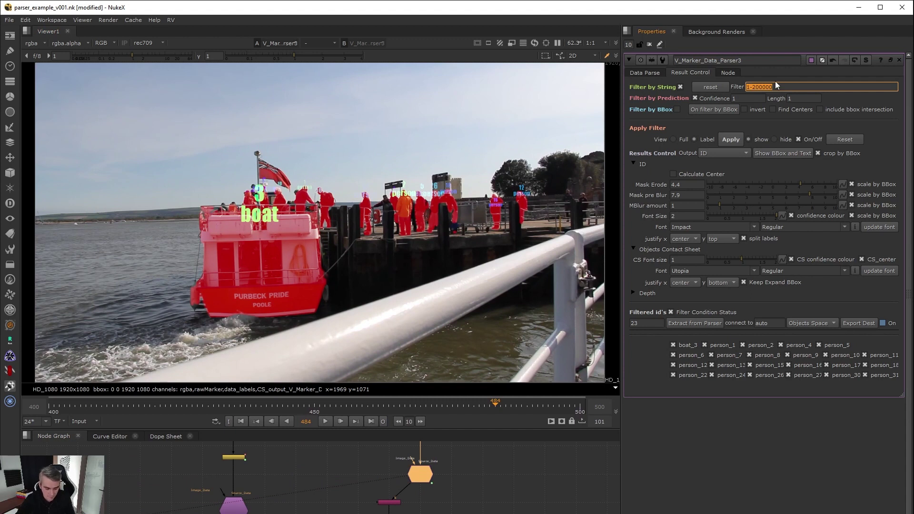
click(731, 139)
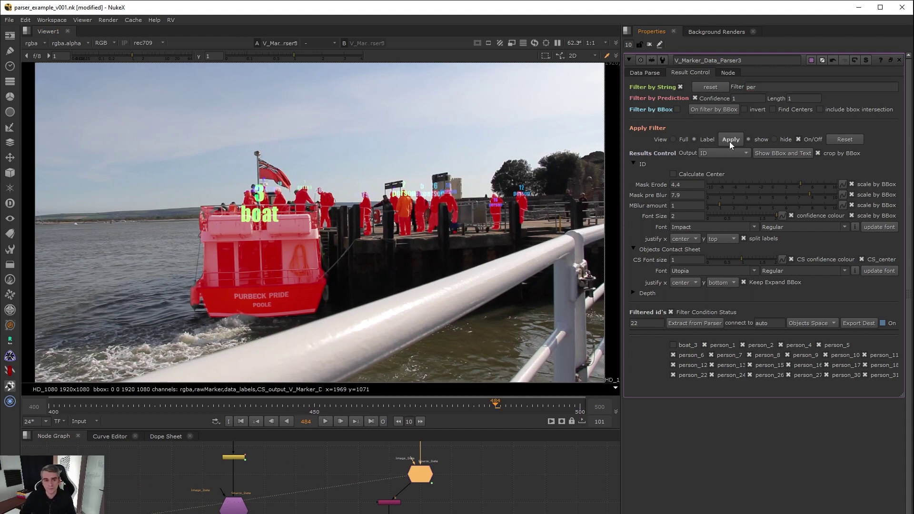
double_click(776, 87)
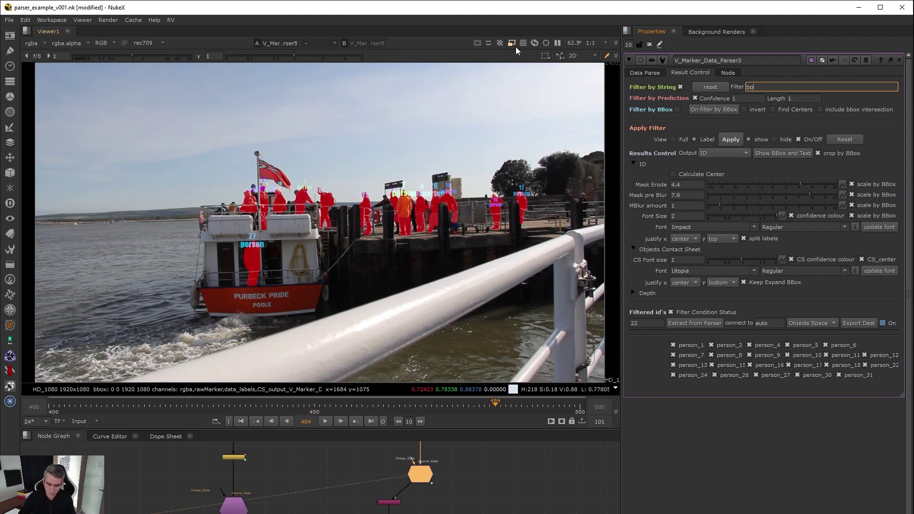
click(731, 142)
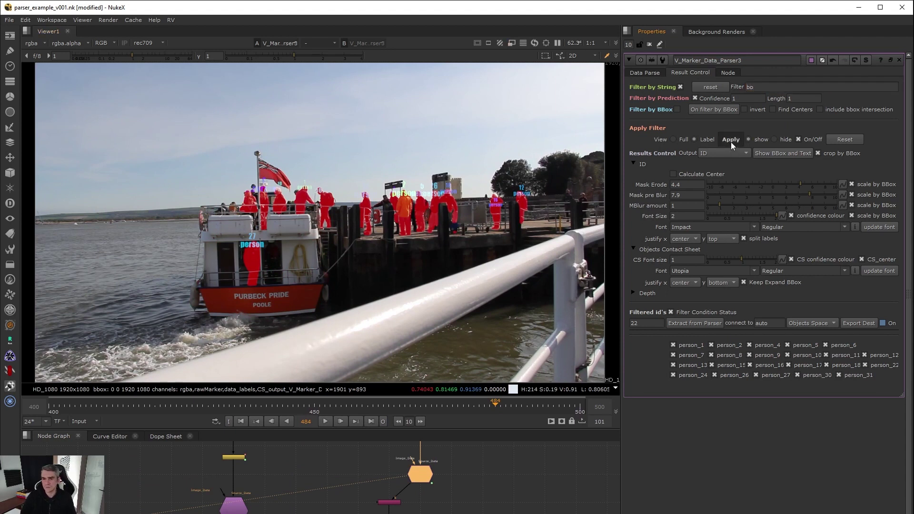
Step: Extend the string filter to "bo, per", apply it, and reset the string filter to its default
click(760, 87)
text(, per)
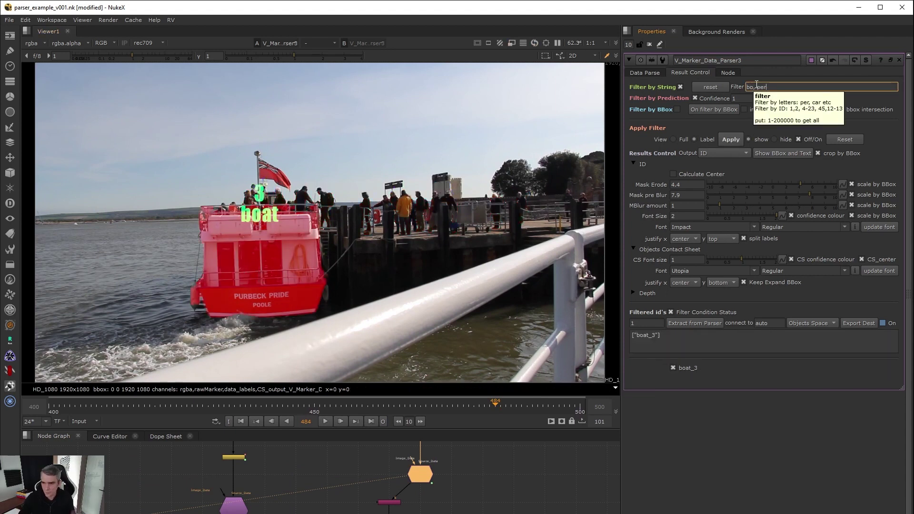
click(735, 141)
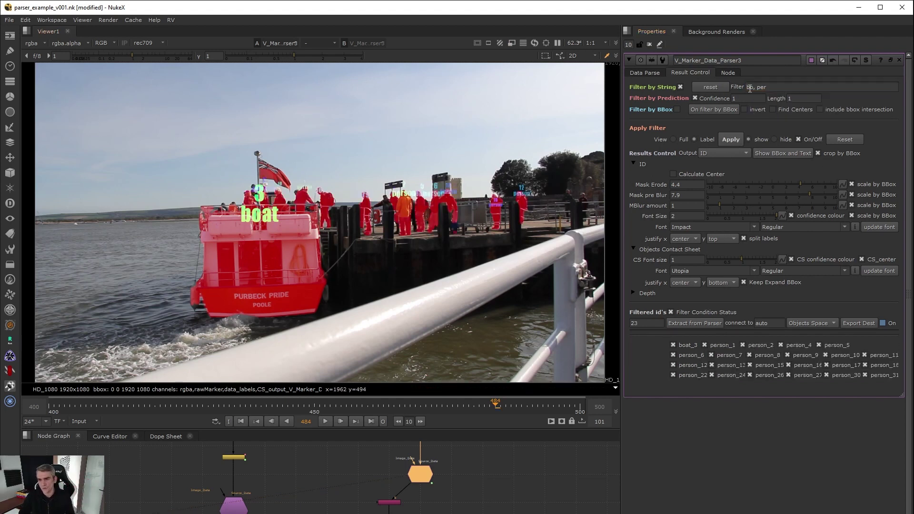
click(722, 90)
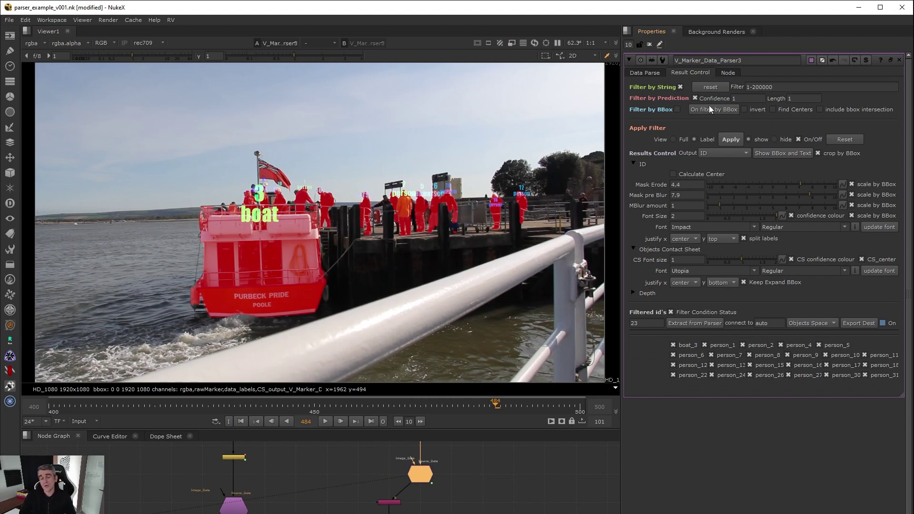
Step: Set the prediction filter's Length to 101, apply it, and scrub through the frames to check the remaining objects
click(796, 98)
text(01)
click(729, 139)
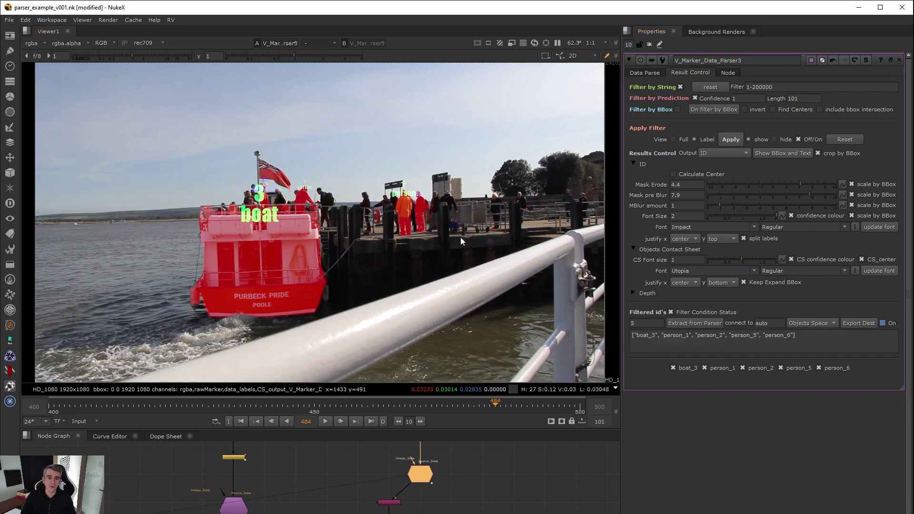
drag(66, 407, 493, 410)
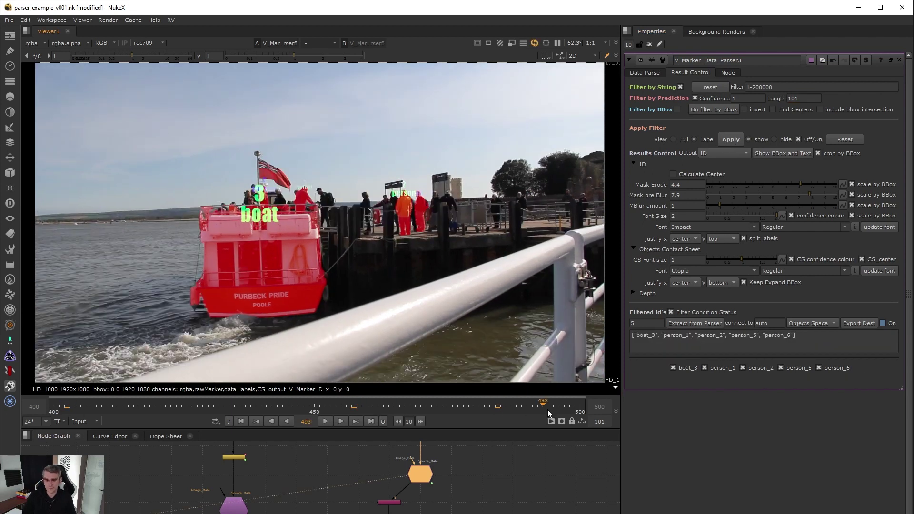
Step: Go to frame 459 and set the prediction filter's Length to 1, keeping Confidence at 1
click(363, 410)
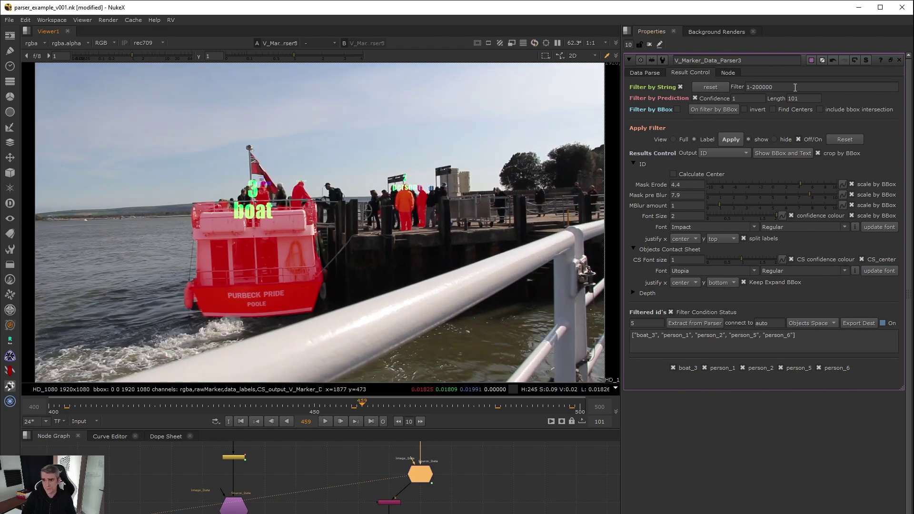
double_click(813, 101)
text(1)
click(750, 98)
double_click(742, 99)
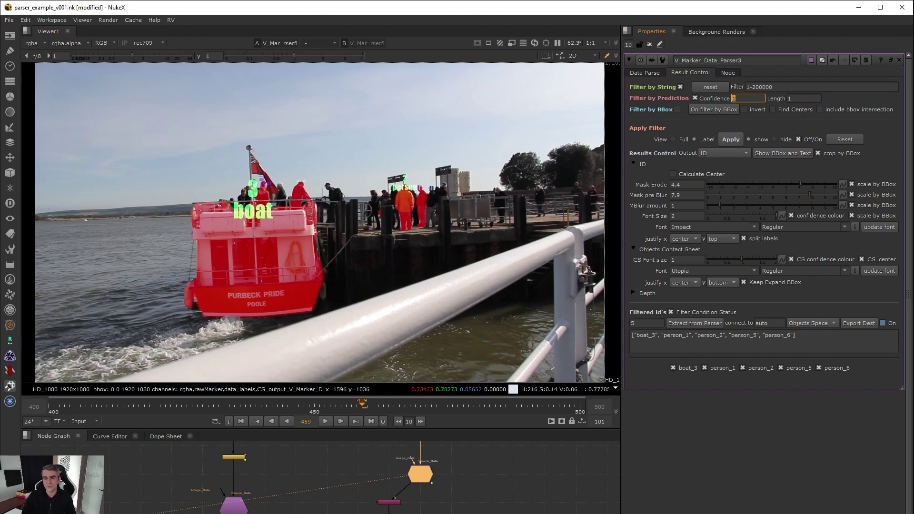
key(Tab)
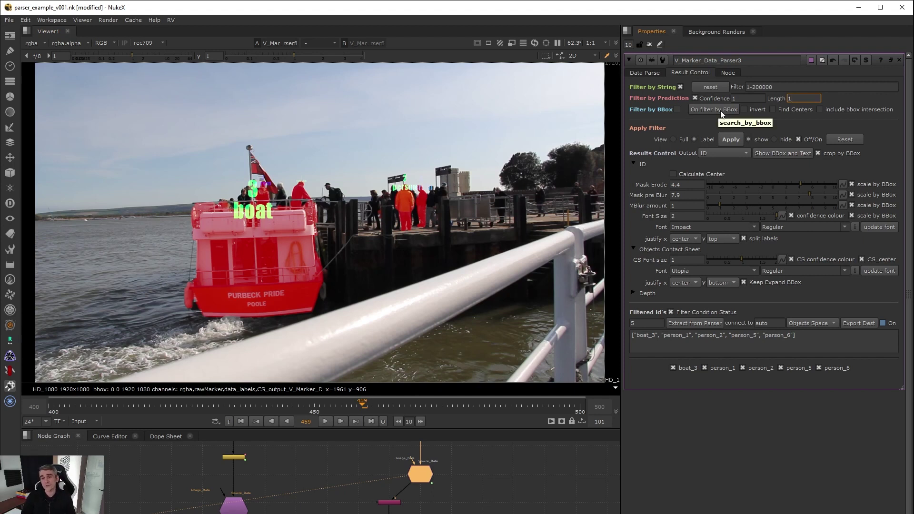
Step: Apply the bounding-box filter around the pier group, add Find Centers, and narrow the search area from its lower-left corner to x 1164, y 458
click(720, 111)
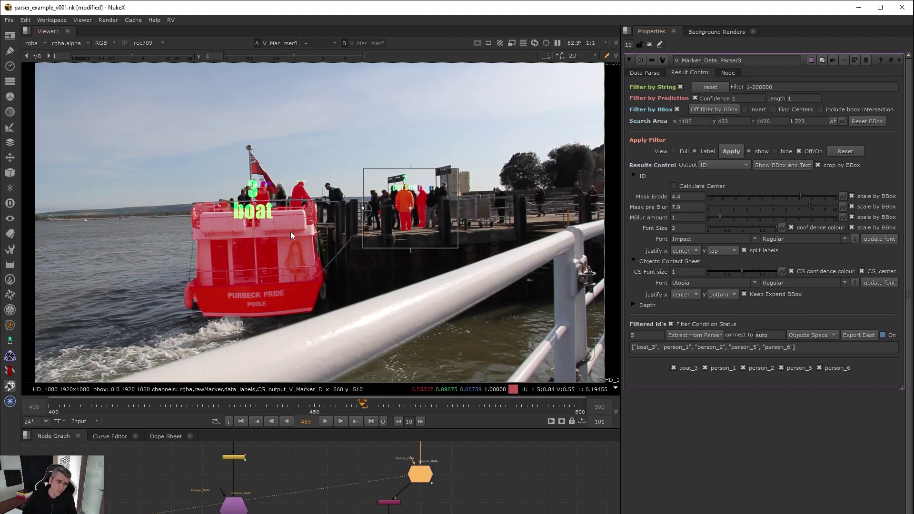
click(726, 155)
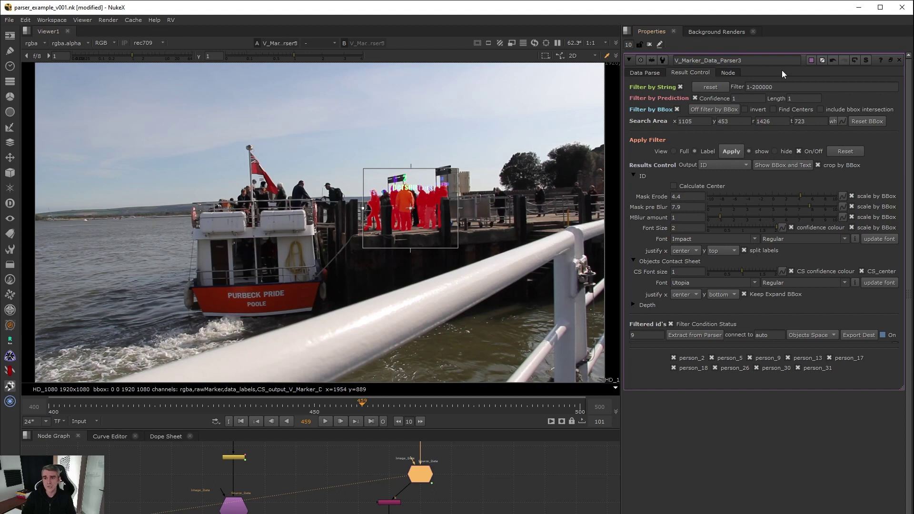
click(774, 109)
click(731, 152)
drag(365, 247, 381, 247)
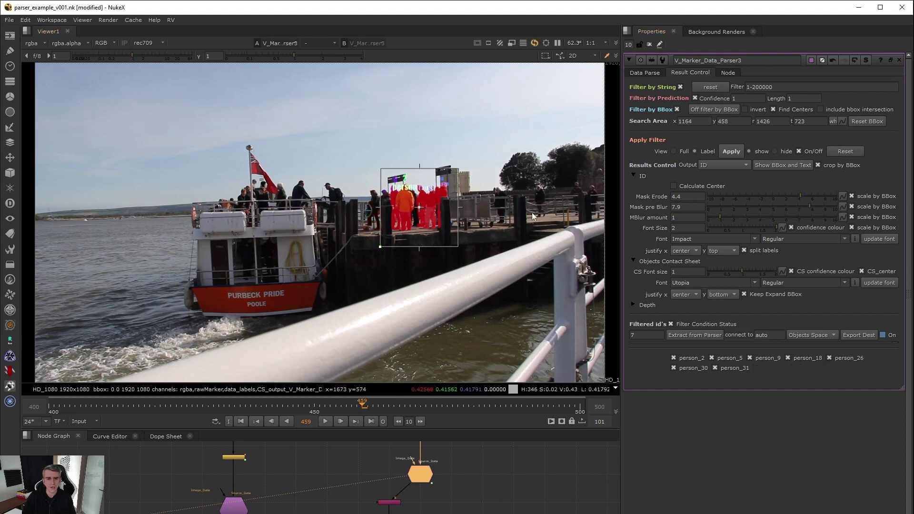
Step: Disable Find Centers, include bbox intersections, and apply the bounding-box filter inverted to select the objects outside the search area
click(777, 111)
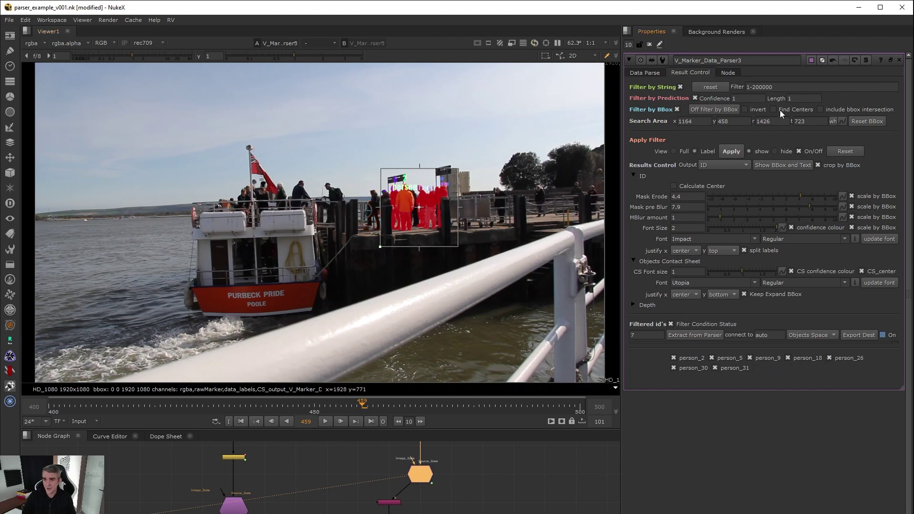
click(731, 152)
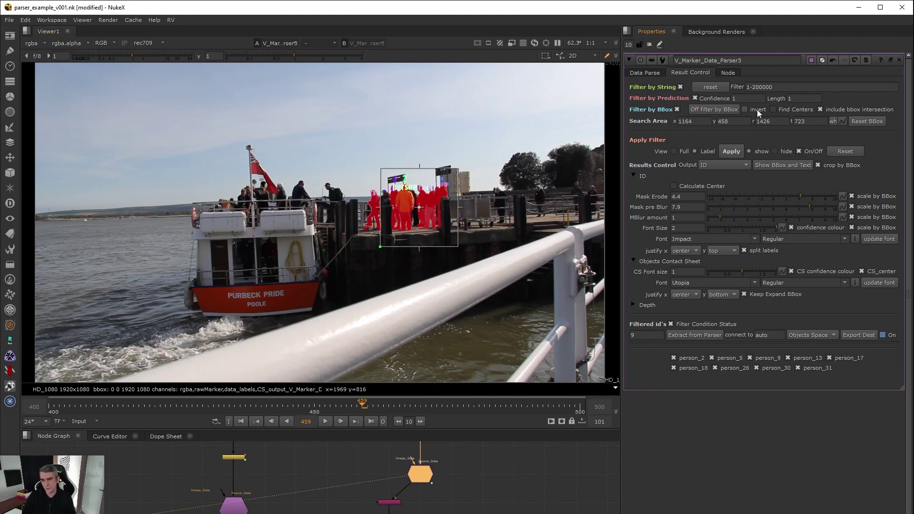
click(721, 151)
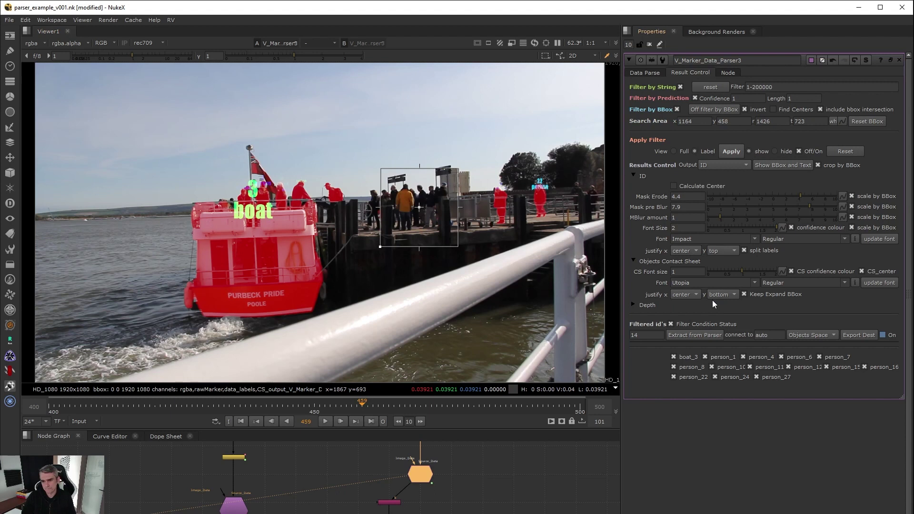
Step: Switch the results view to Full, apply it, and examine the individual mask settings of the filtered objects
click(729, 150)
scroll(764, 368, down, 4)
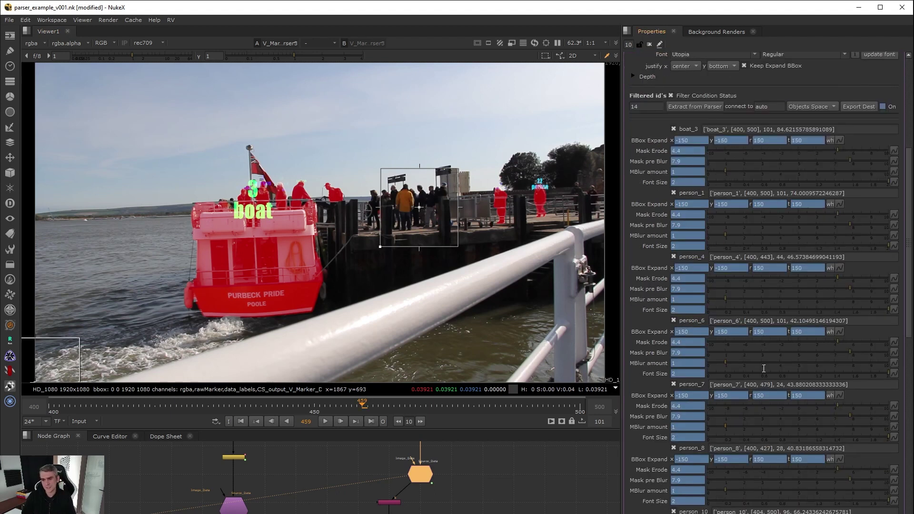
scroll(743, 372, down, 5)
scroll(762, 359, up, 10)
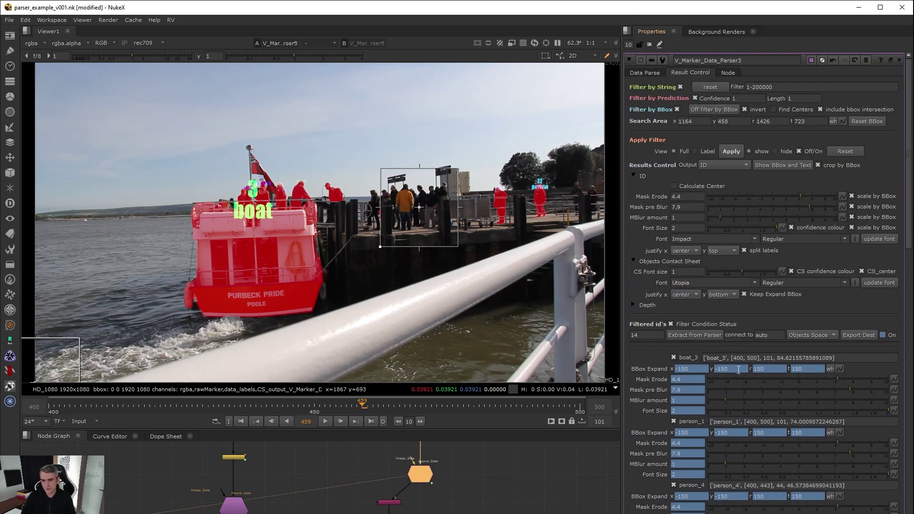
scroll(729, 400, down, 10)
scroll(739, 399, up, 5)
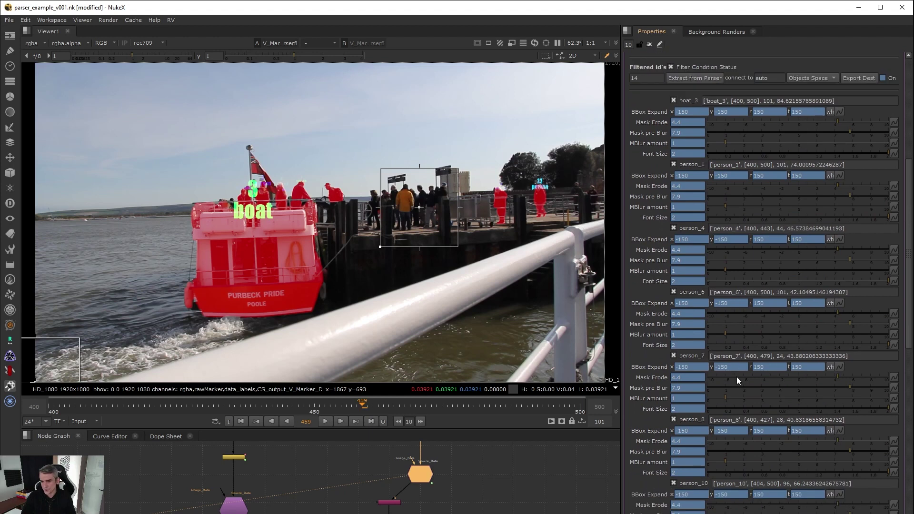
scroll(738, 380, up, 4)
scroll(717, 446, up, 1)
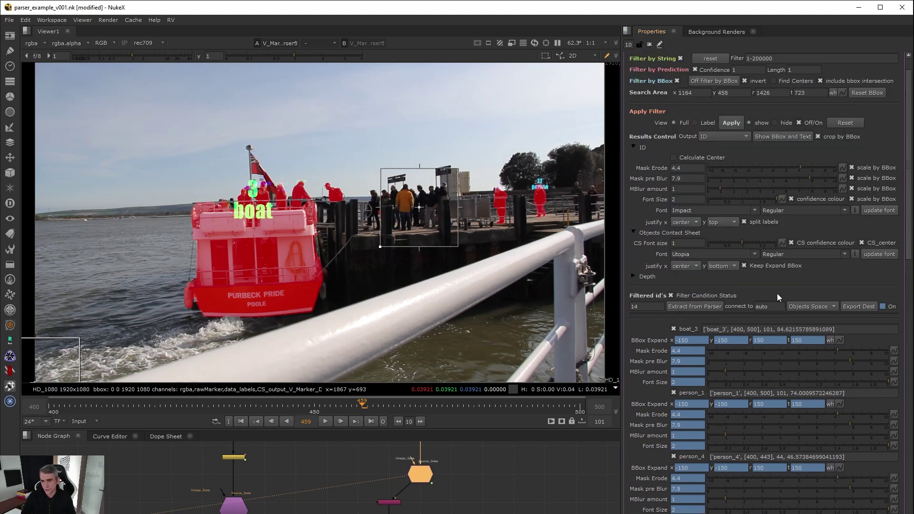
scroll(669, 400, down, 2)
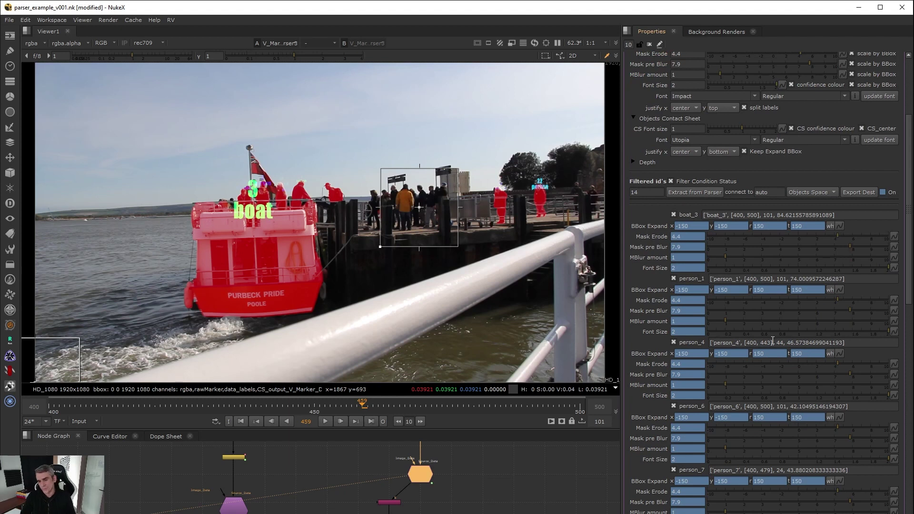
Step: Highlight the name, frame range, length and confidence in person_4's information line one after another
double_click(752, 343)
triple_click(754, 344)
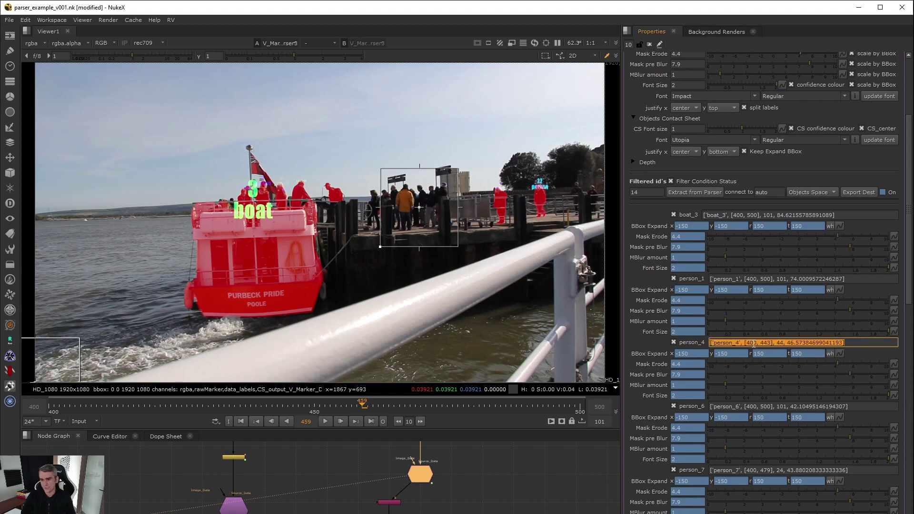
double_click(723, 344)
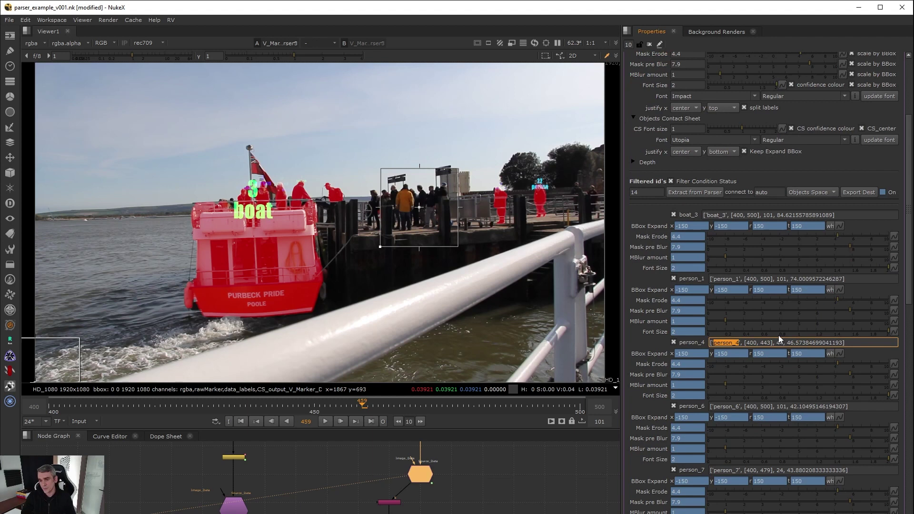
drag(746, 343, 768, 336)
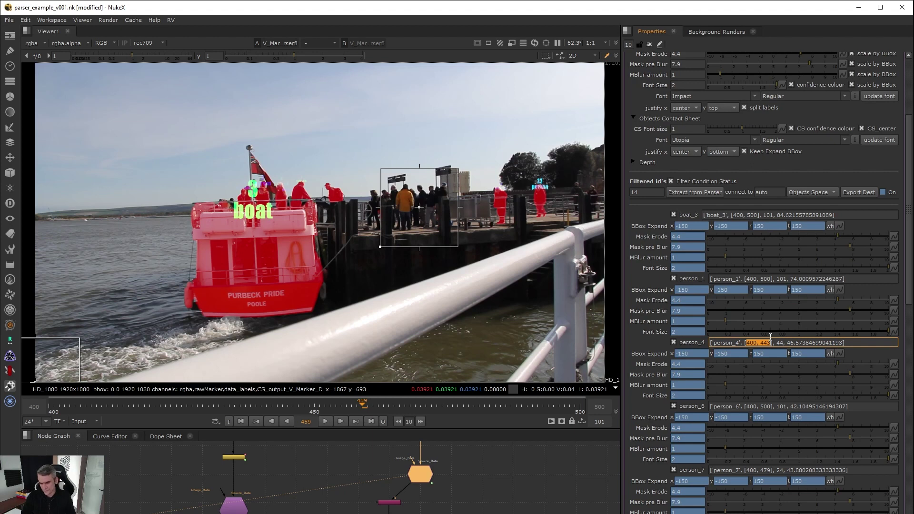
click(780, 343)
drag(788, 343, 844, 342)
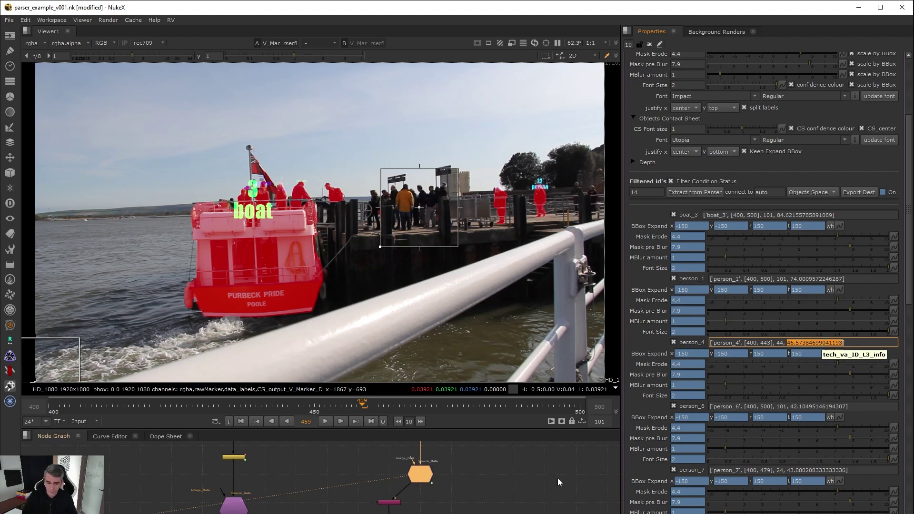
Step: Close the open properties, view V_Marker_Data_Parser2 on the green-screen shot, and open its result controls at frame 1913
scroll(444, 486, down, 5)
scroll(444, 486, up, 5)
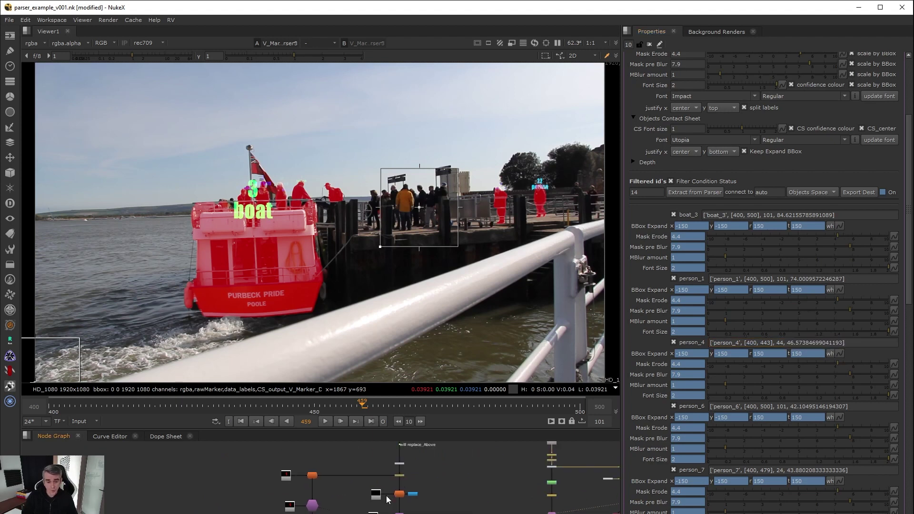
click(649, 44)
middle_drag(391, 505, 404, 474)
click(405, 507)
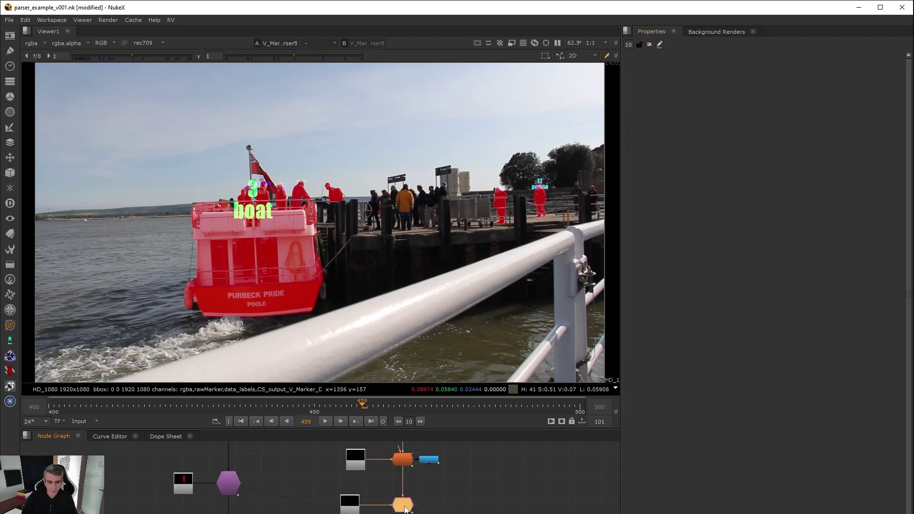
key(1)
double_click(402, 505)
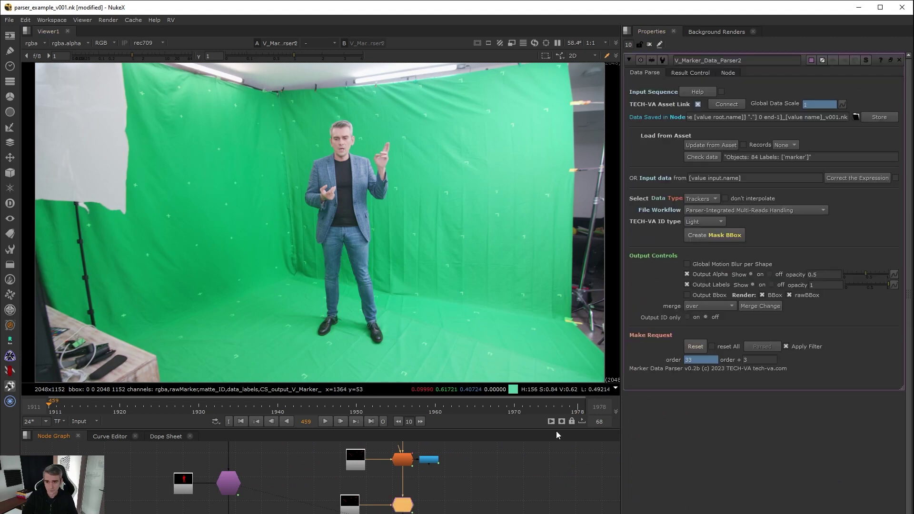
click(696, 71)
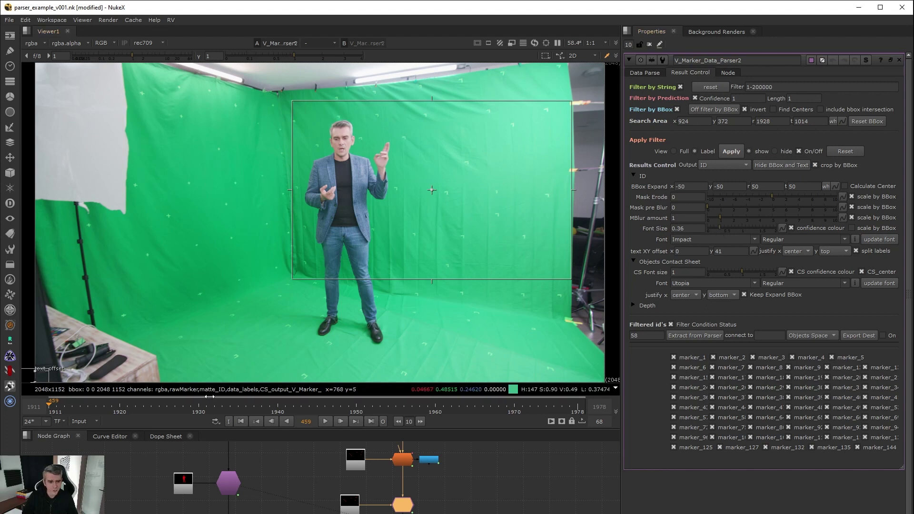
click(65, 405)
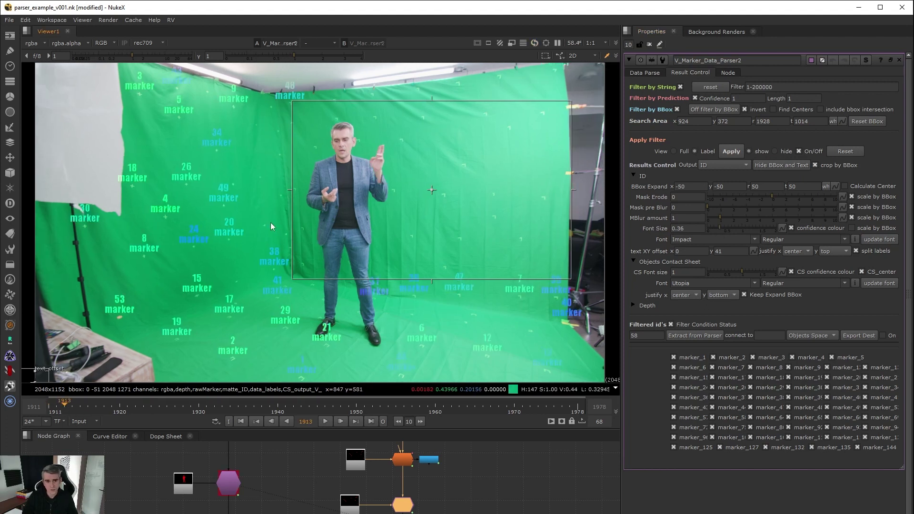
Step: Disable the bounding-box filter in V_Marker_Data_Parser2 and apply the filters to all markers
click(732, 111)
click(727, 153)
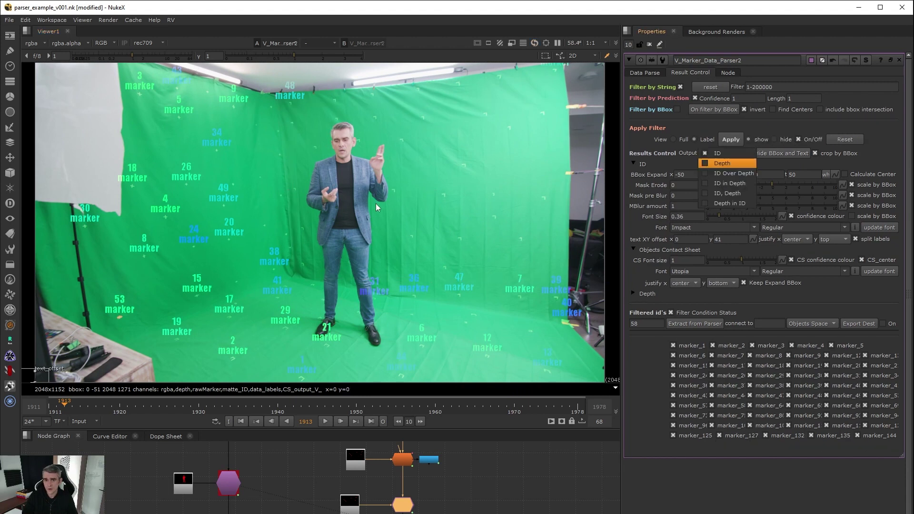
click(738, 120)
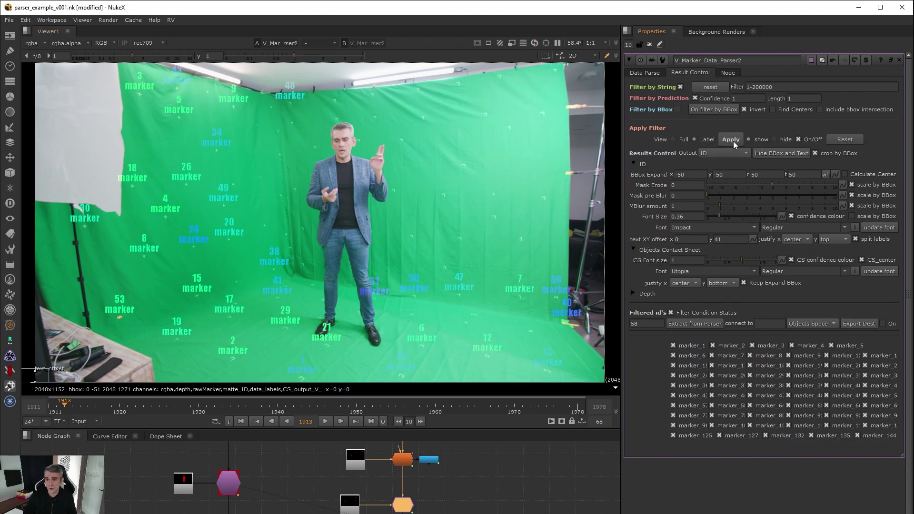
click(732, 139)
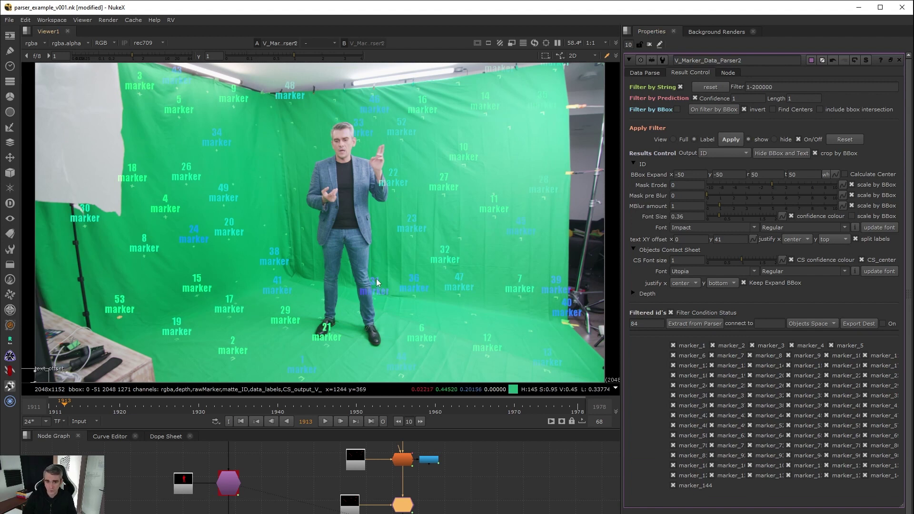
Step: Open V_Marker1's properties and inspect the label names available for the markers shape model
double_click(403, 460)
click(746, 187)
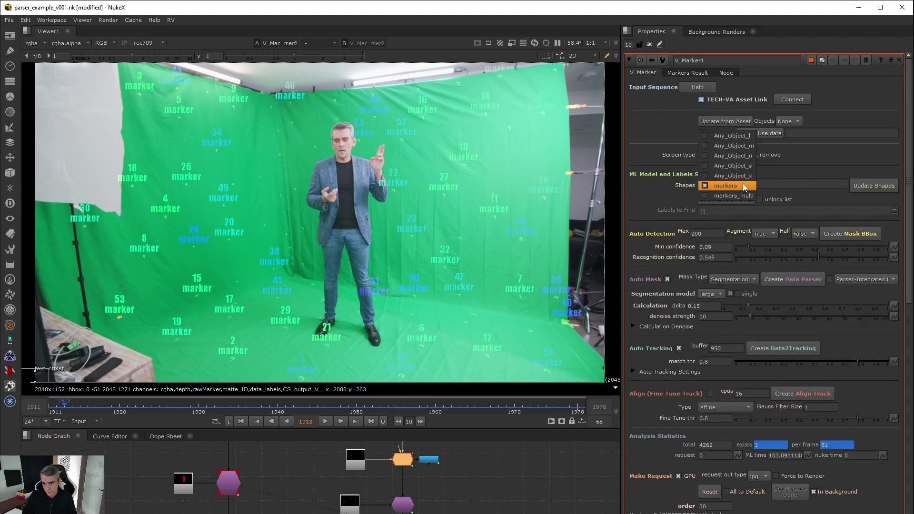
click(736, 187)
click(725, 201)
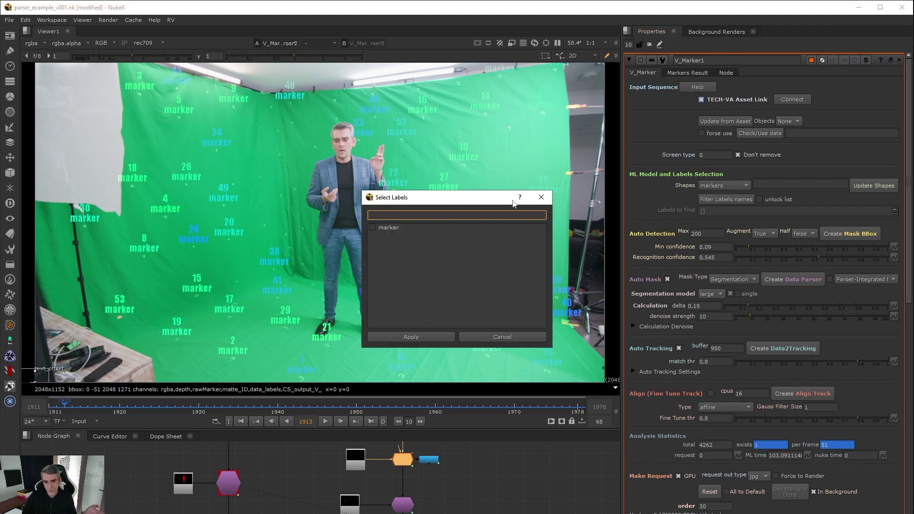
click(545, 198)
Step: Set V_Marker1's Shapes to markers_multi, review its label names without selecting any, and close the node's properties
click(724, 187)
click(725, 196)
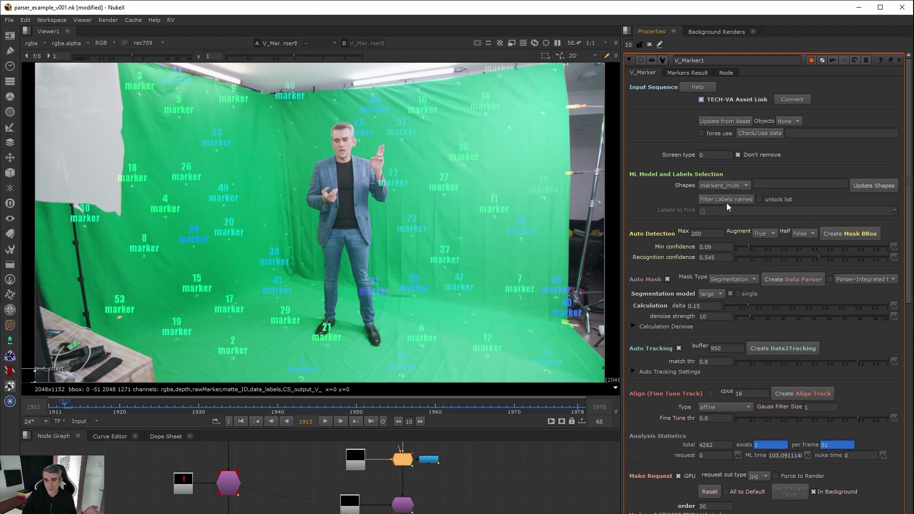
click(727, 201)
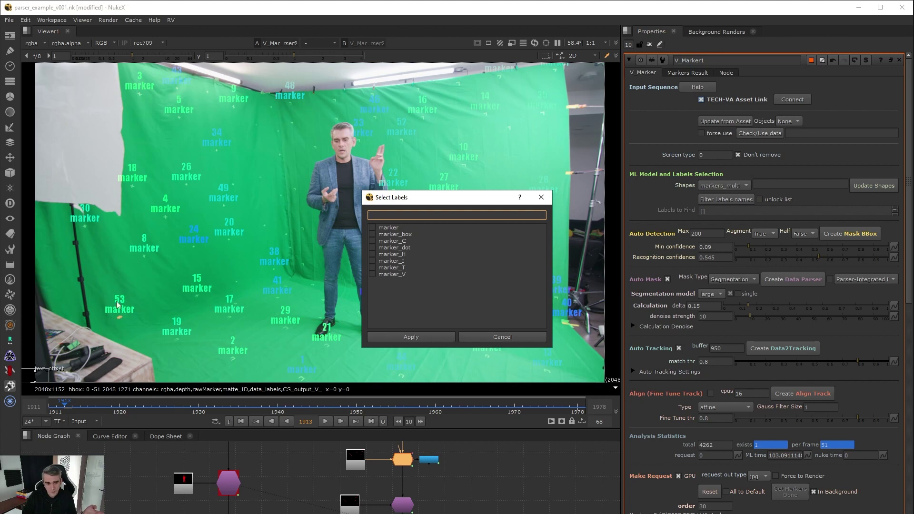
click(525, 337)
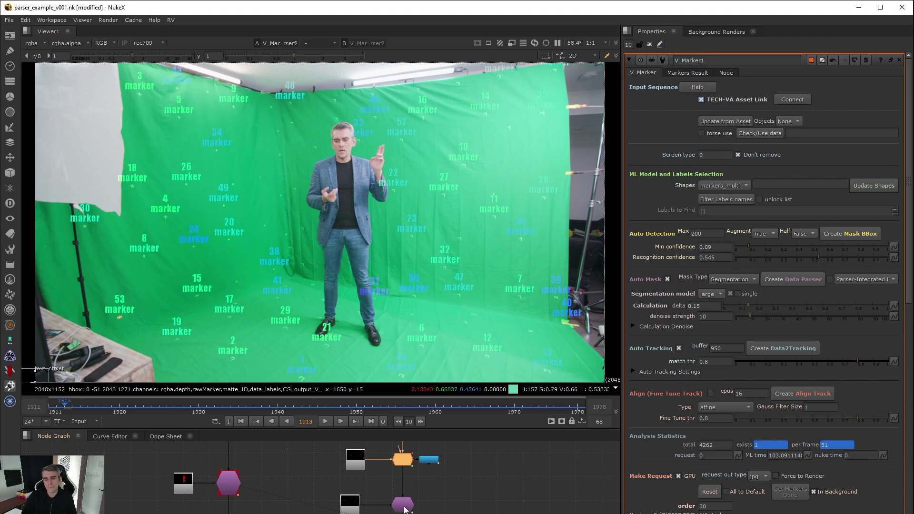
click(900, 60)
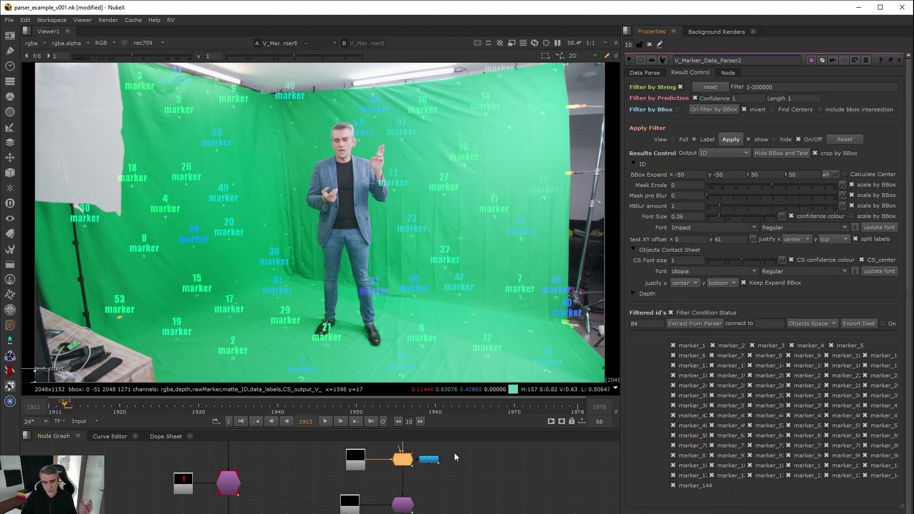
Step: Enable and apply V_Marker_Data_Parser2's bounding-box filter, then disable invert and reapply it to keep the markers inside the search area
click(408, 509)
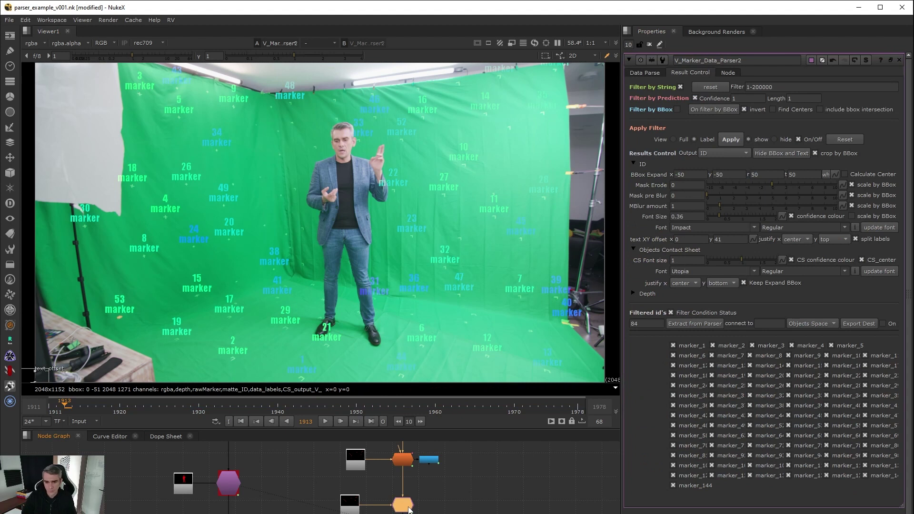
click(713, 109)
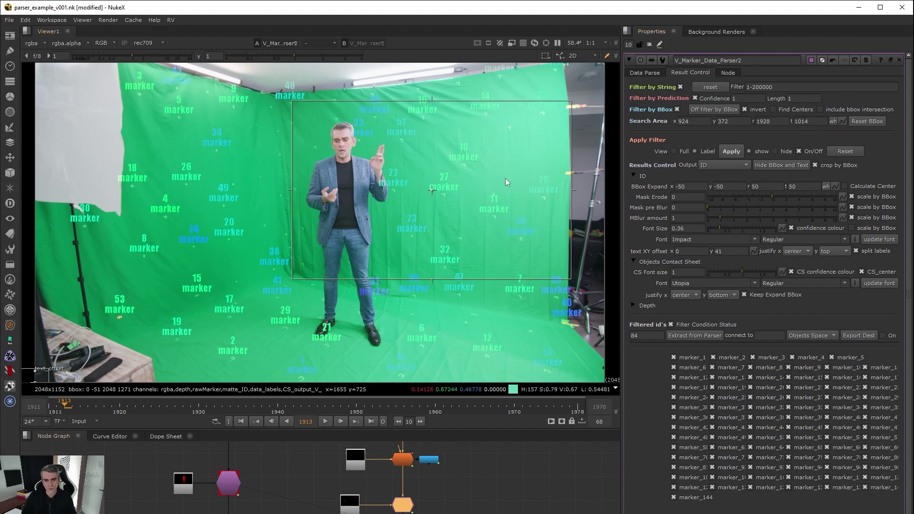
click(730, 152)
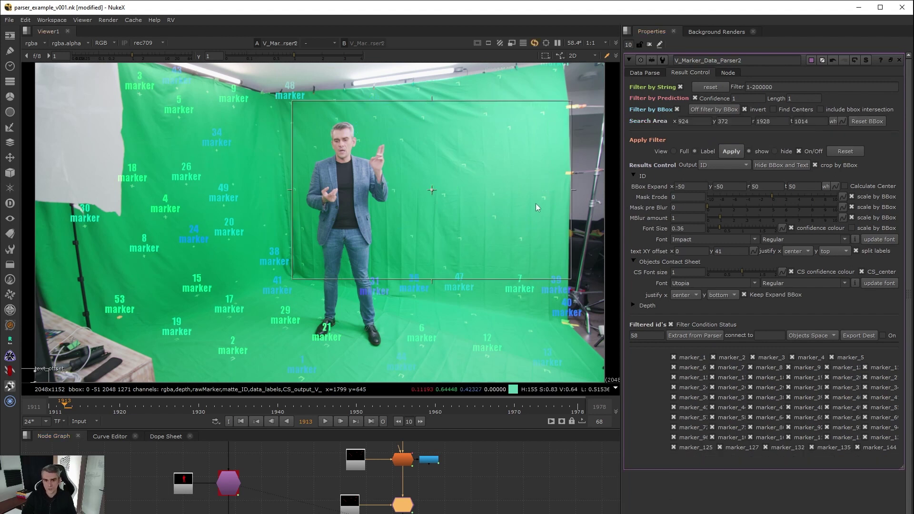
click(745, 109)
click(732, 150)
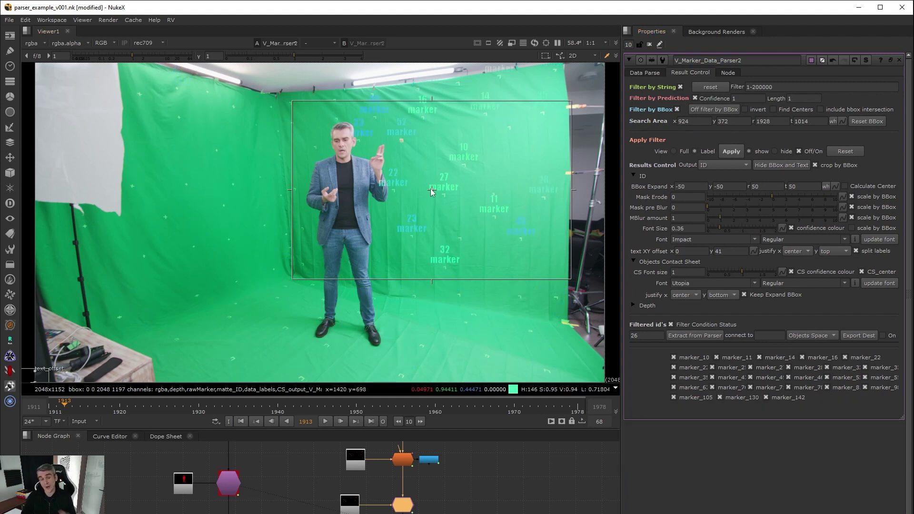
Step: Clear the properties, move the Data2Tracking node away from V_Marker1, and open its properties
middle_drag(450, 474, 405, 513)
scroll(394, 512, up, 3)
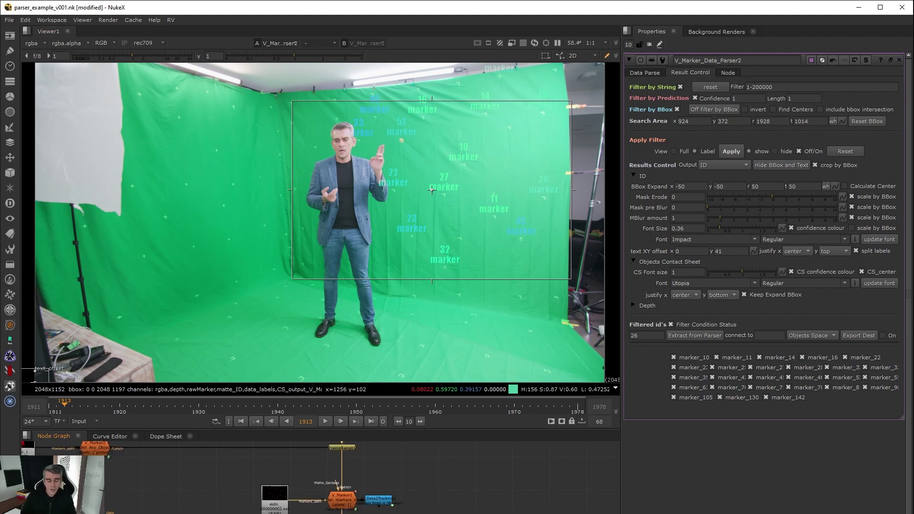
click(649, 44)
drag(391, 506, 421, 505)
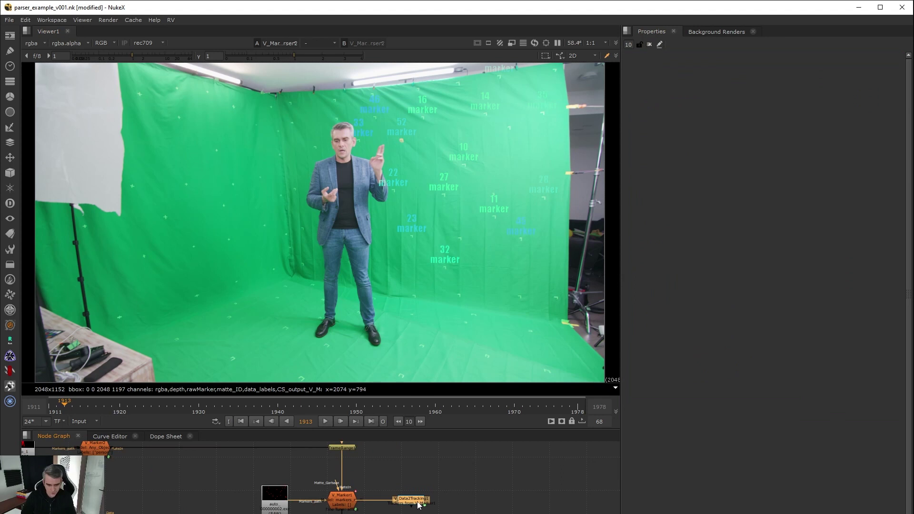
double_click(418, 504)
Step: Add a Tracker node, set Tracker1 as V_Data2Tracking1's 2D Tracker, and transfer the marker tracks to it
key(Tab)
text(track)
key(Return)
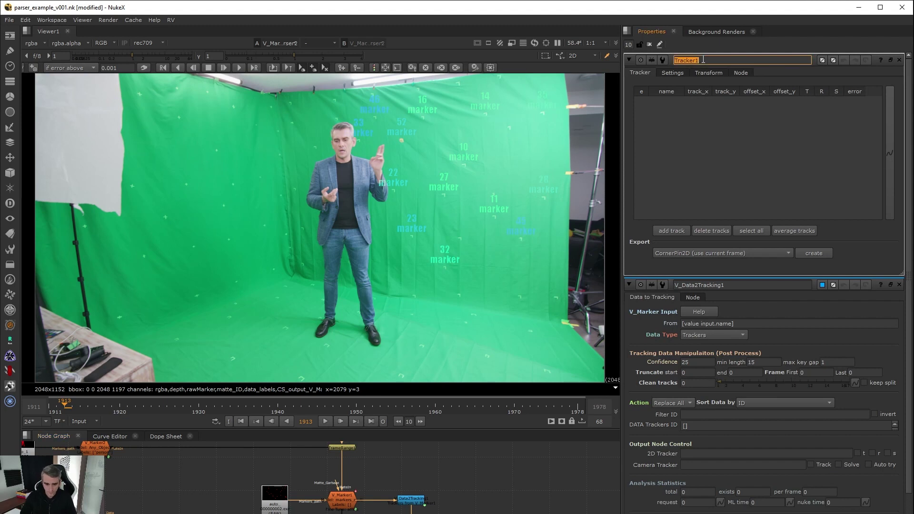
click(703, 454)
text(Tracker1)
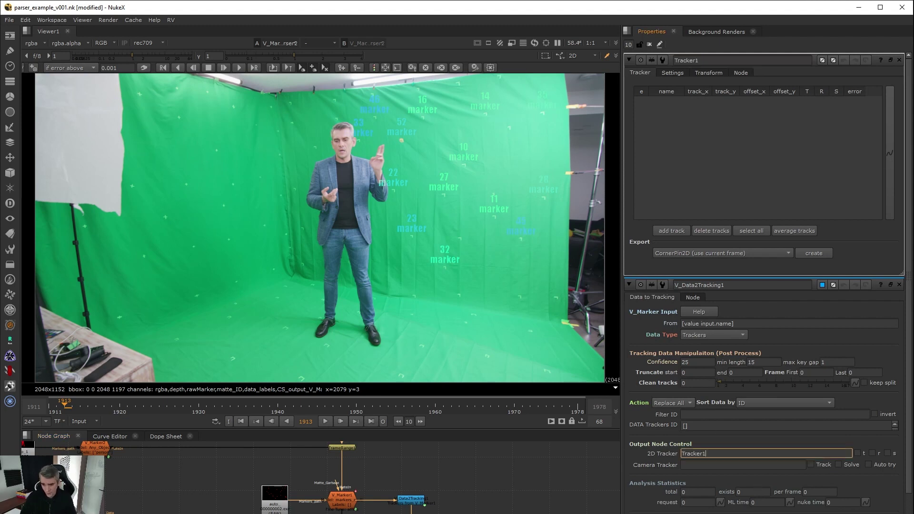
click(774, 510)
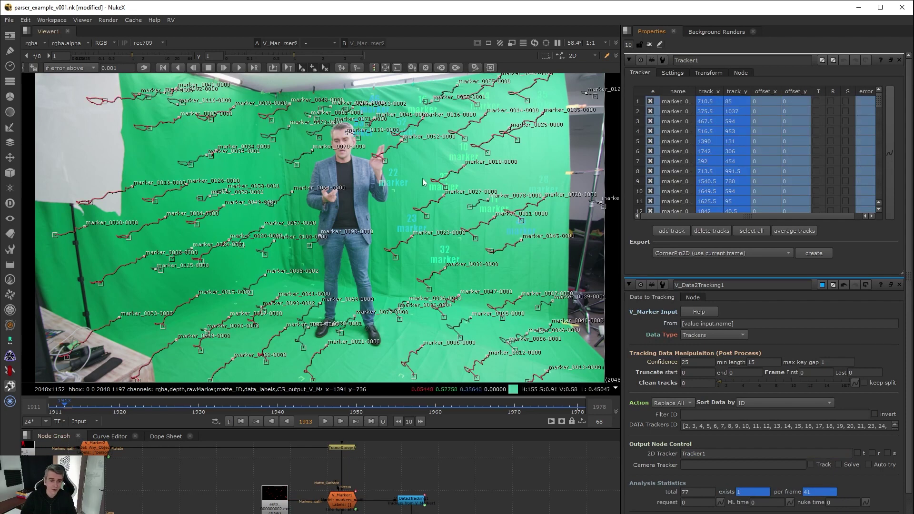
Step: Inspect the imported marker tracks up close and play the shot from frame 1913 to frame 1919
scroll(419, 224, up, 5)
scroll(419, 224, down, 5)
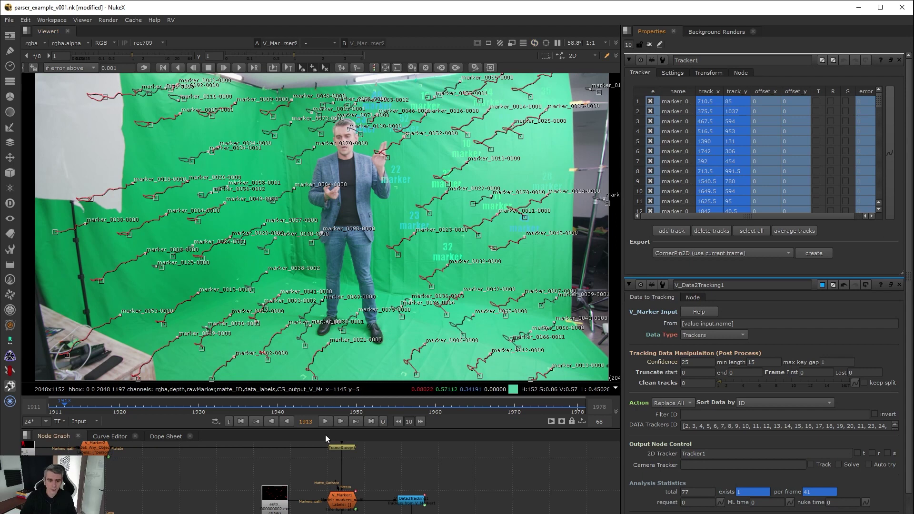
click(325, 421)
click(326, 421)
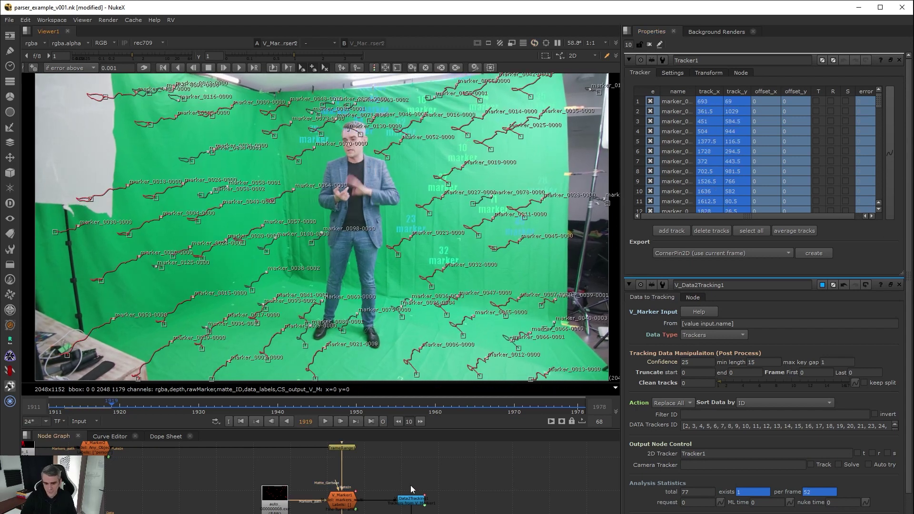
Step: Show V_Marker_Data_Parser3 in the viewer, clear the other open properties, and open only this parser's properties
scroll(412, 485, down, 3)
scroll(436, 481, down, 2)
scroll(433, 473, up, 5)
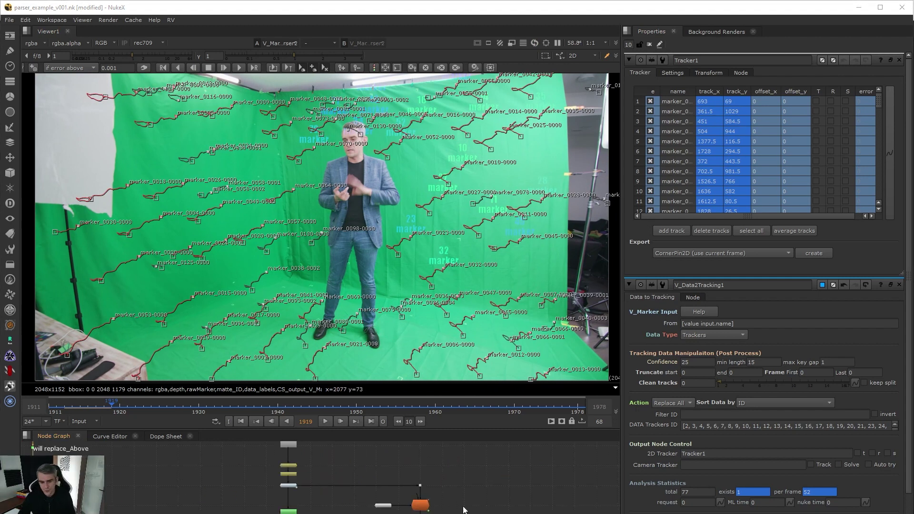
scroll(450, 490, down, 5)
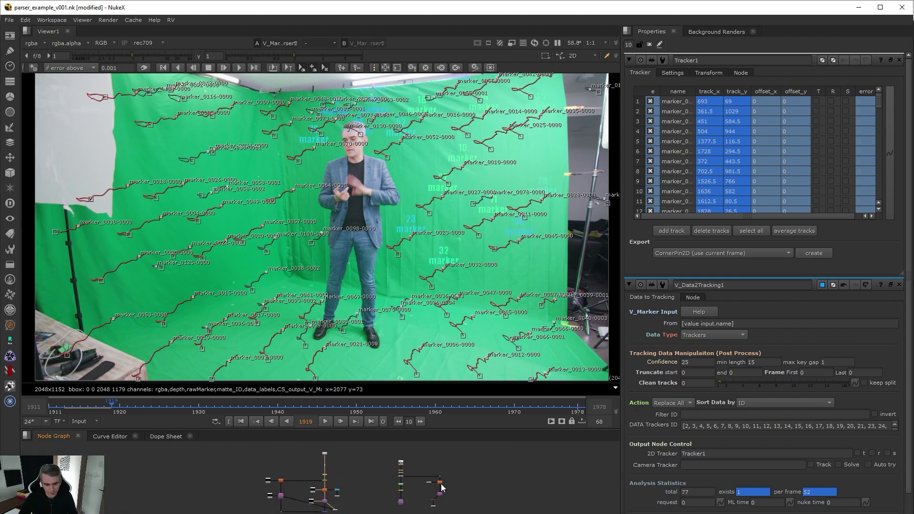
scroll(442, 488, up, 5)
double_click(439, 491)
key(1)
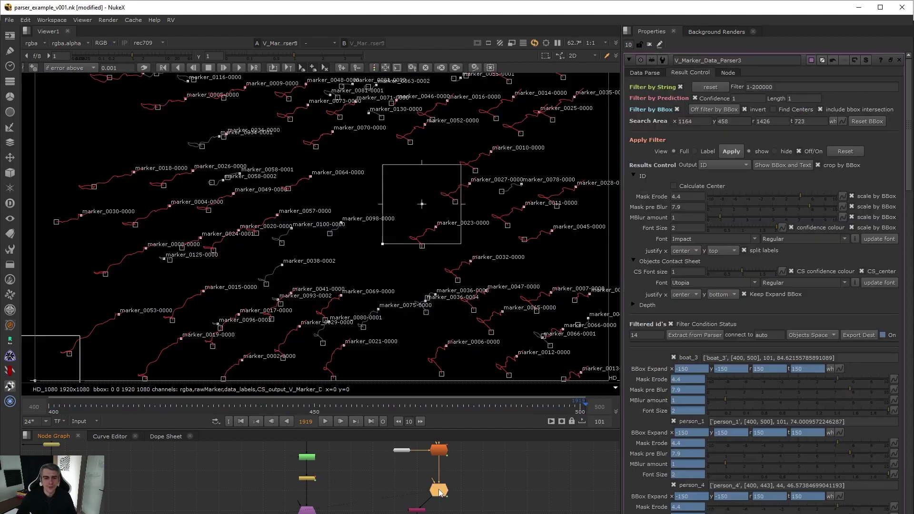
scroll(383, 182, down, 3)
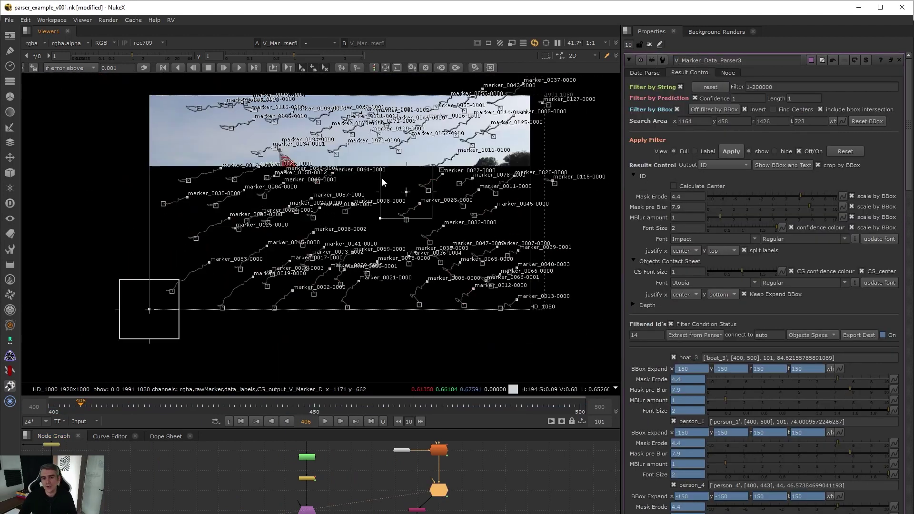
click(650, 42)
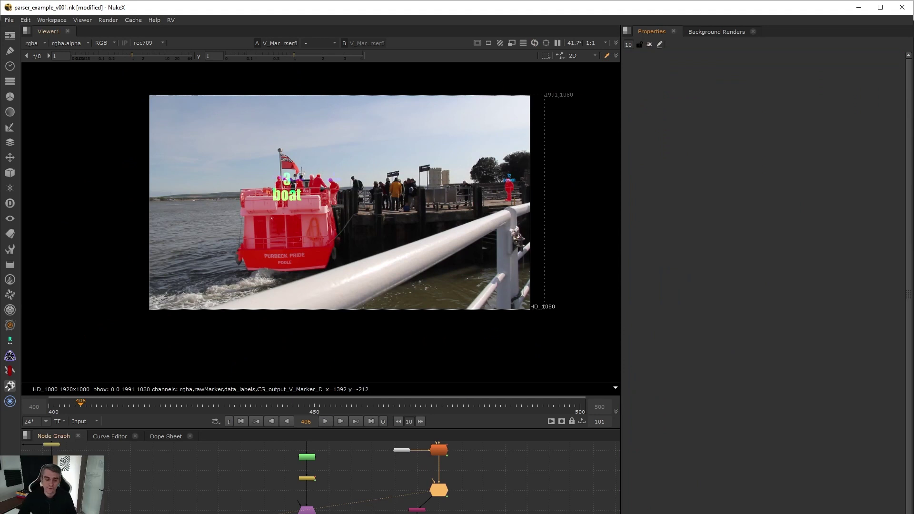
double_click(431, 493)
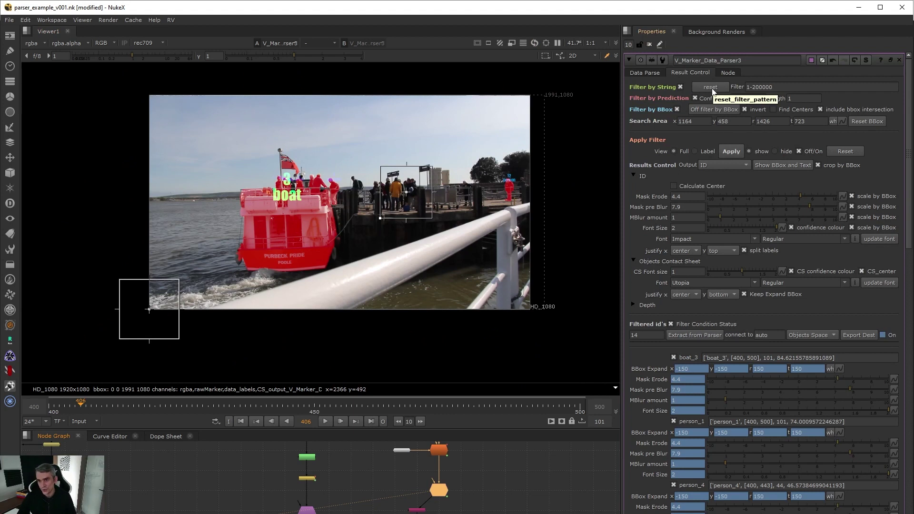
Step: Turn off V_Marker_Data_Parser3's bounding-box filter and apply it, then set the view to Label and reapply
click(714, 109)
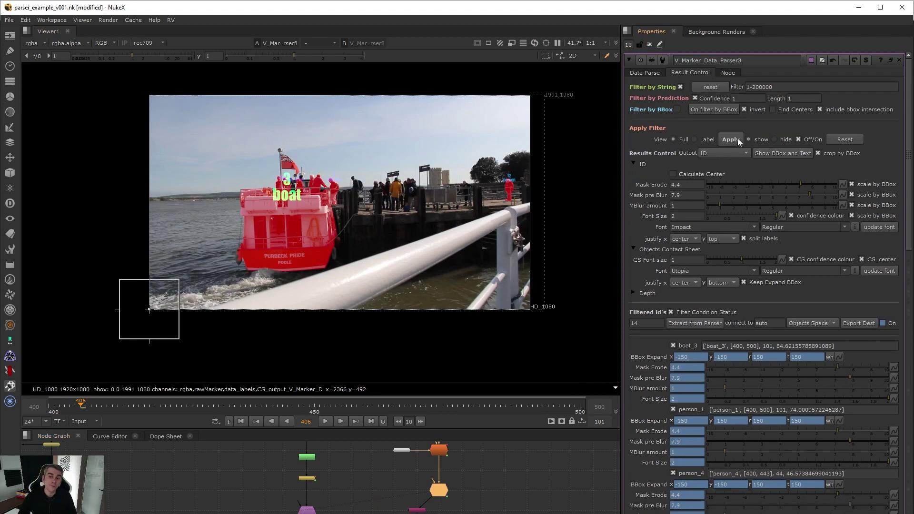
click(704, 141)
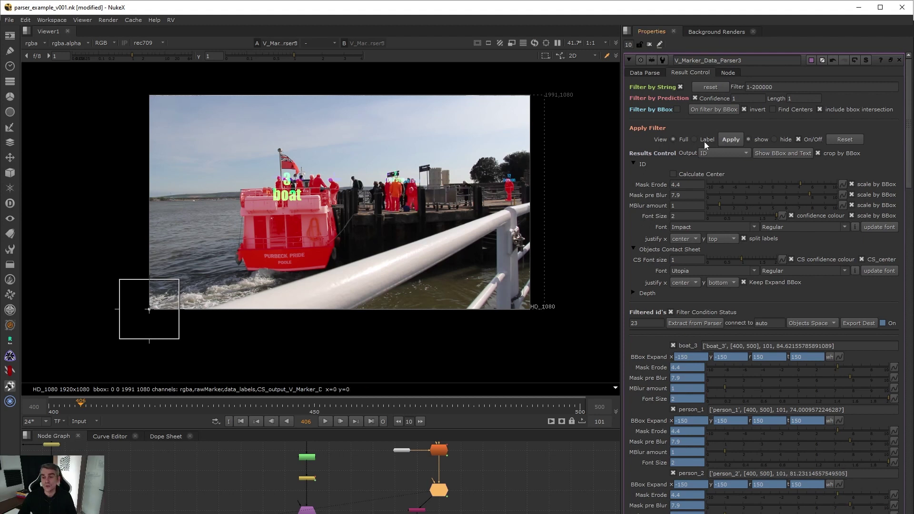
click(732, 140)
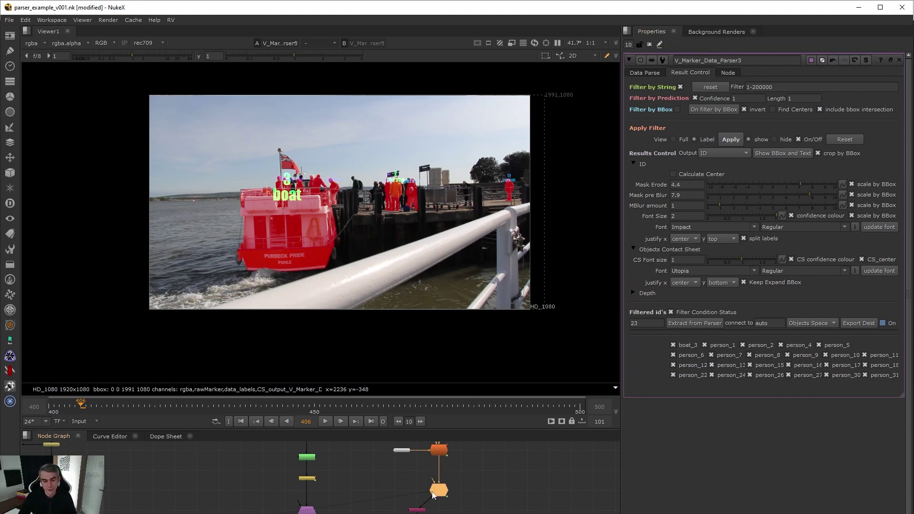
scroll(300, 486, down, 3)
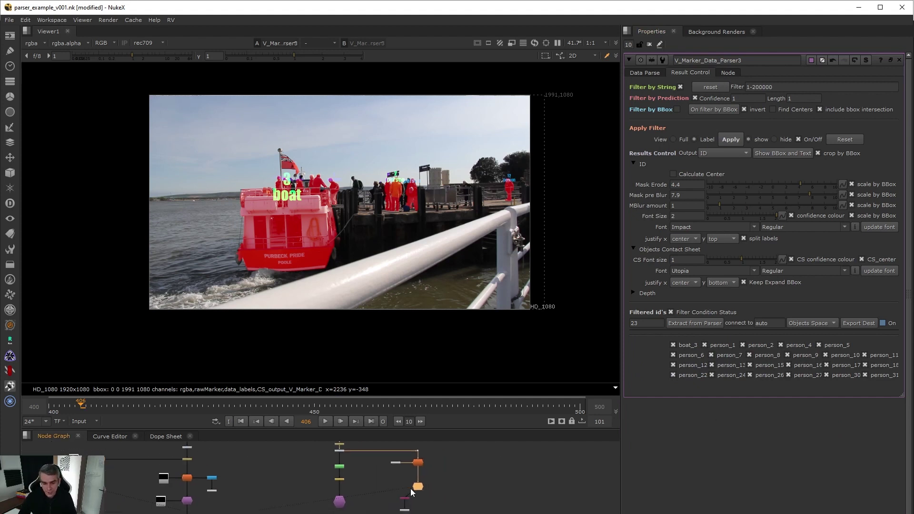
Step: Export the Objects Space destination nodes from V_Marker_Data_Parser3 and enlarge the node graph to examine BackdropNode1
click(864, 323)
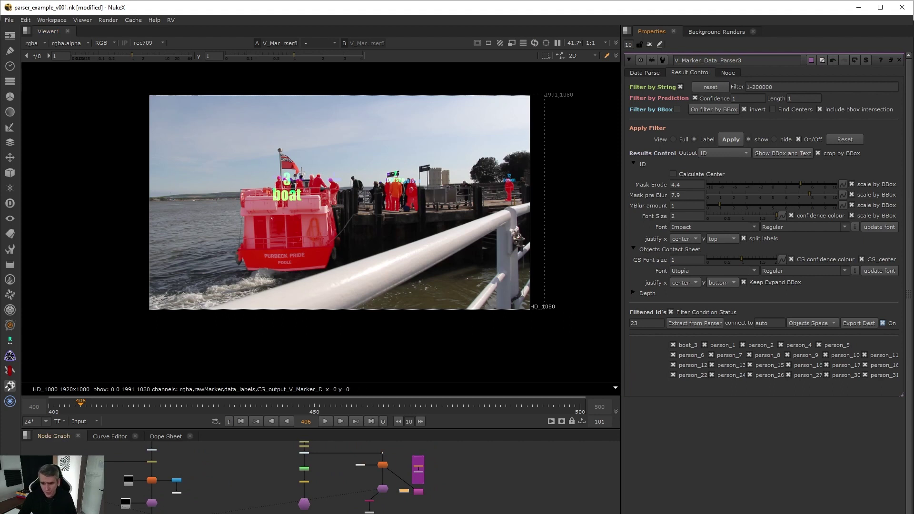
scroll(454, 465, up, 5)
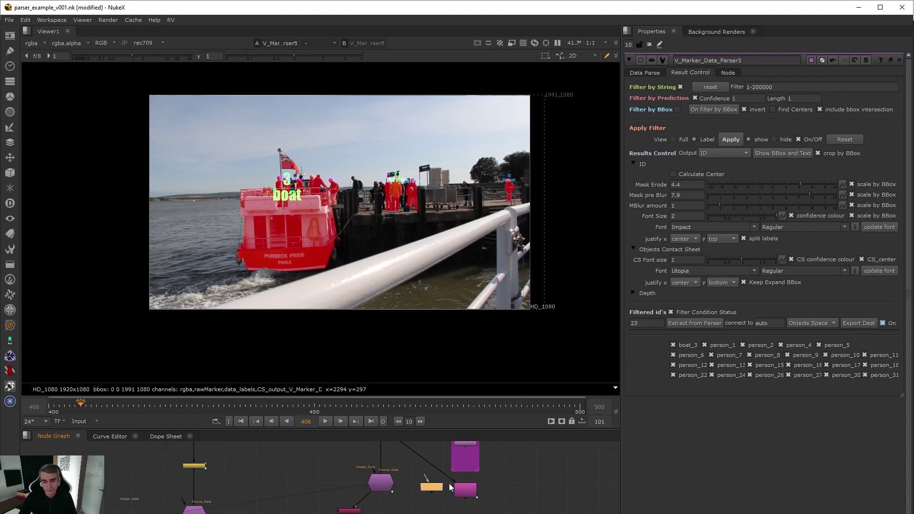
middle_drag(524, 464, 509, 508)
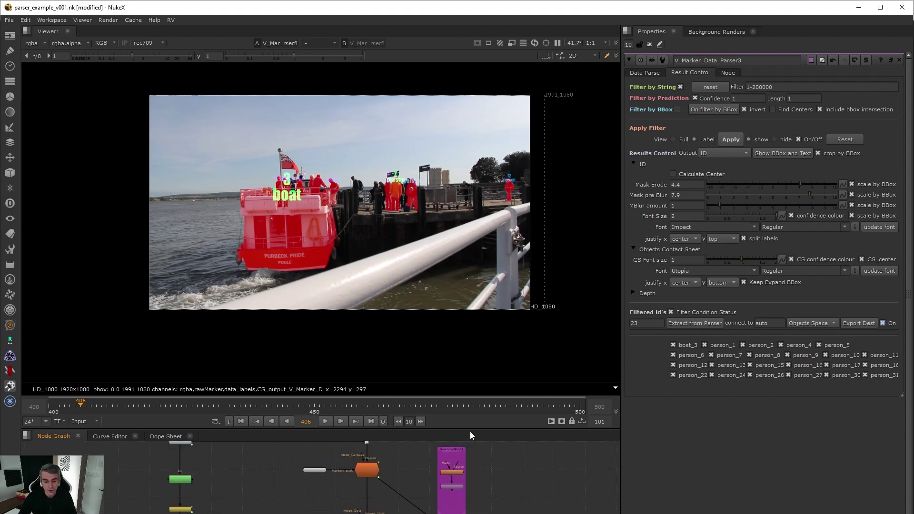
drag(470, 430, 478, 248)
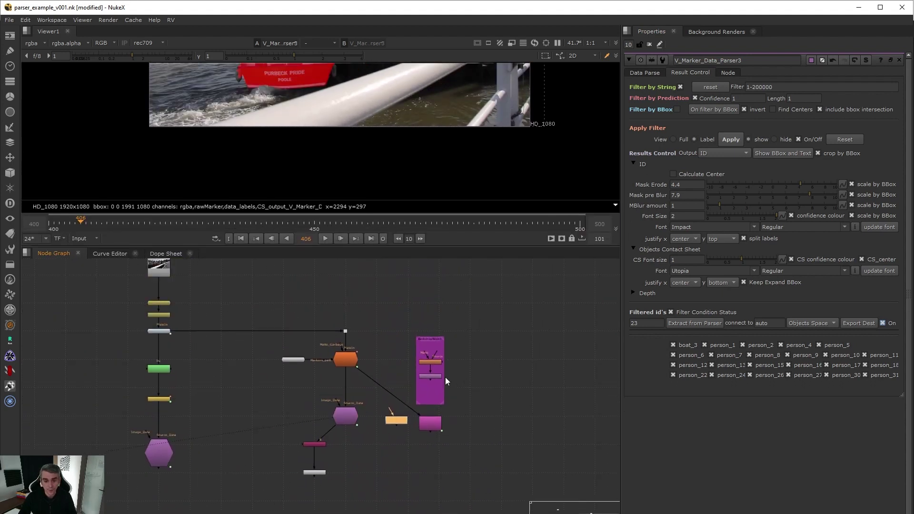
scroll(443, 378, up, 5)
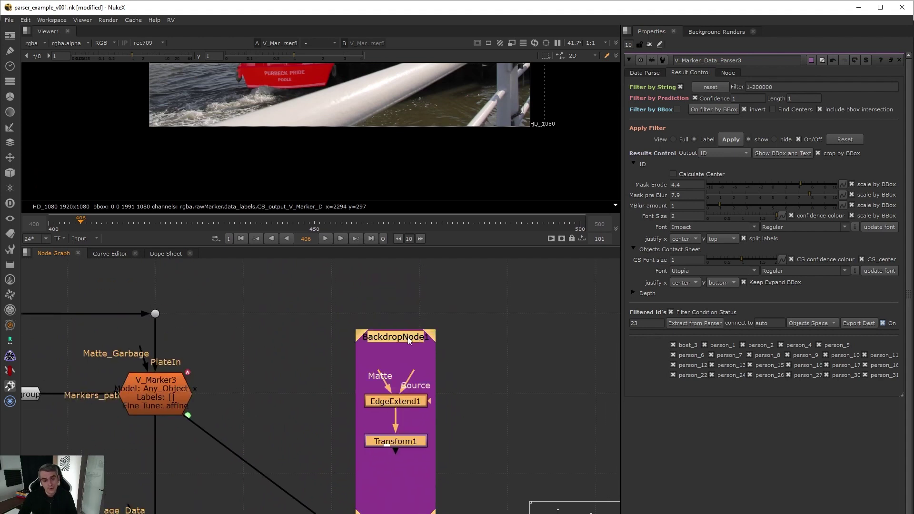
scroll(407, 338, down, 3)
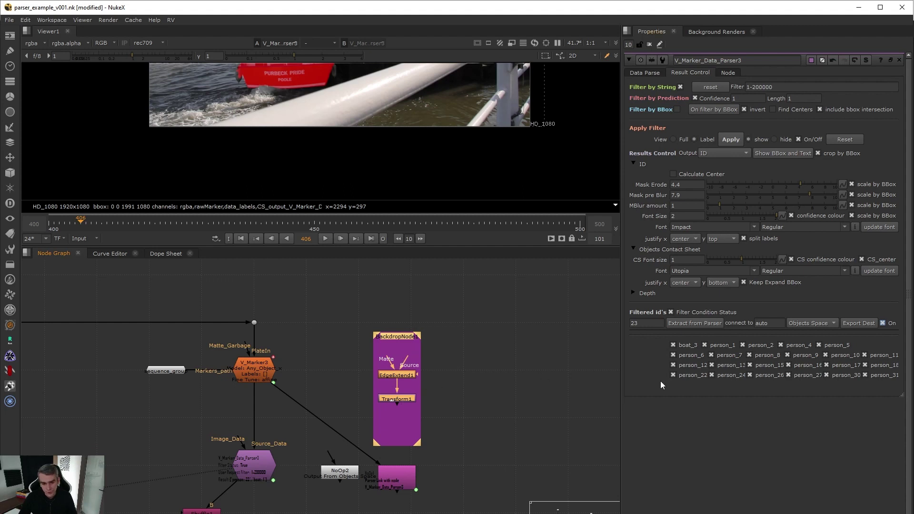
Step: Duplicate the EdgeExtend1 node from BackdropNode1 outside the backdrop and open the properties of both EdgeExtend nodes
click(405, 374)
key(ctrl+c)
key(ctrl+v)
double_click(405, 374)
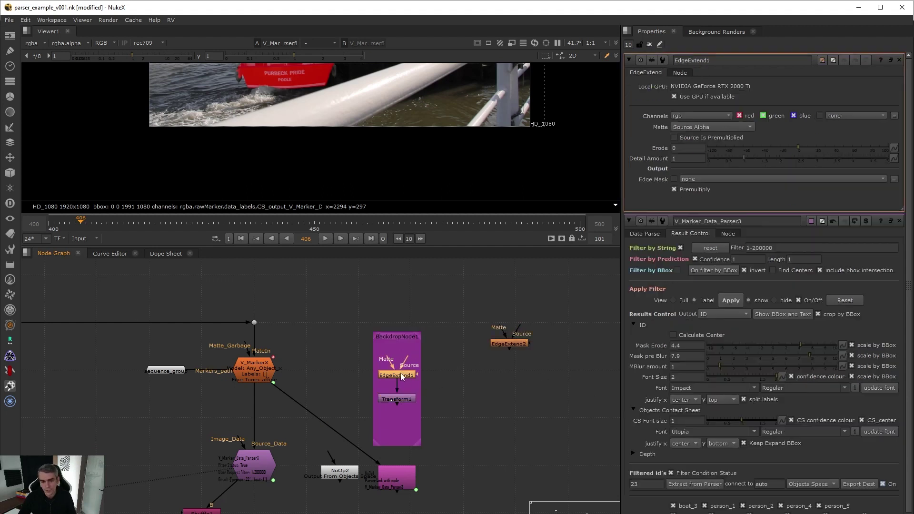
double_click(504, 344)
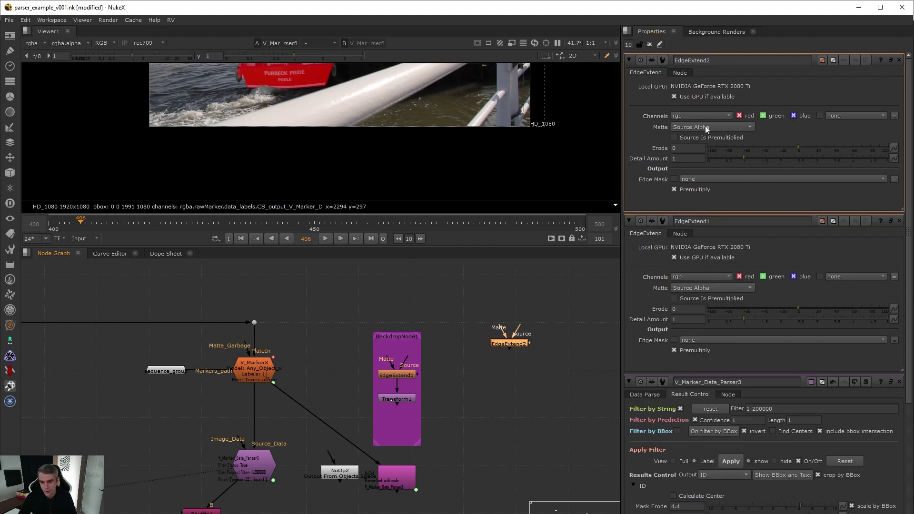
Step: Link EdgeExtend1's Source Is Premultiplied, Erode, Detail Amount and Premultiply controls to those of EdgeExtend2
click(677, 136)
click(682, 150)
drag(696, 310, 690, 191)
click(691, 159)
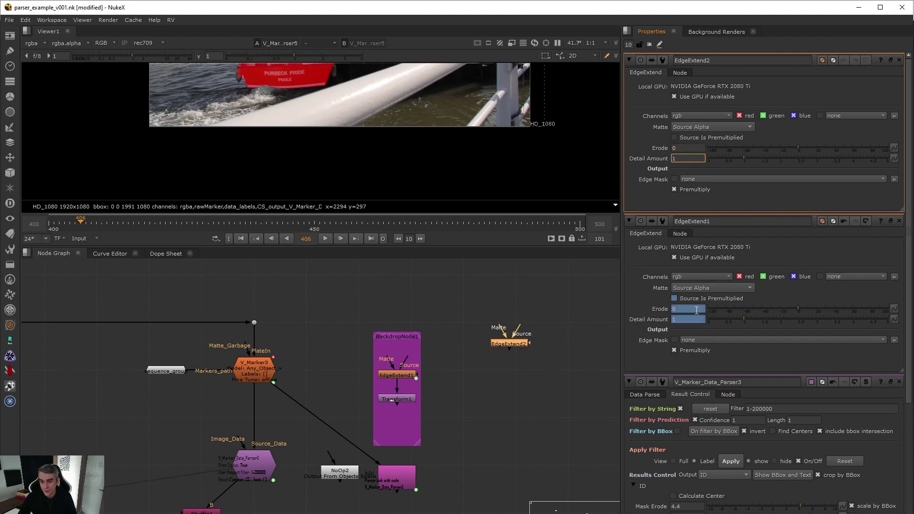
drag(674, 191, 675, 351)
double_click(404, 376)
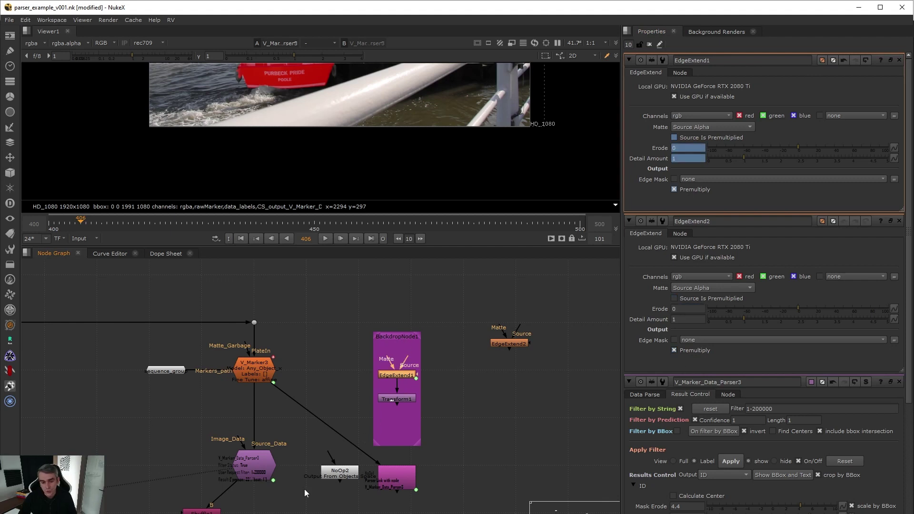
Step: Extract the filtered objects from V_Marker_Data_Parser3 into the node graph and open NoOp1's extracted data controls
double_click(250, 461)
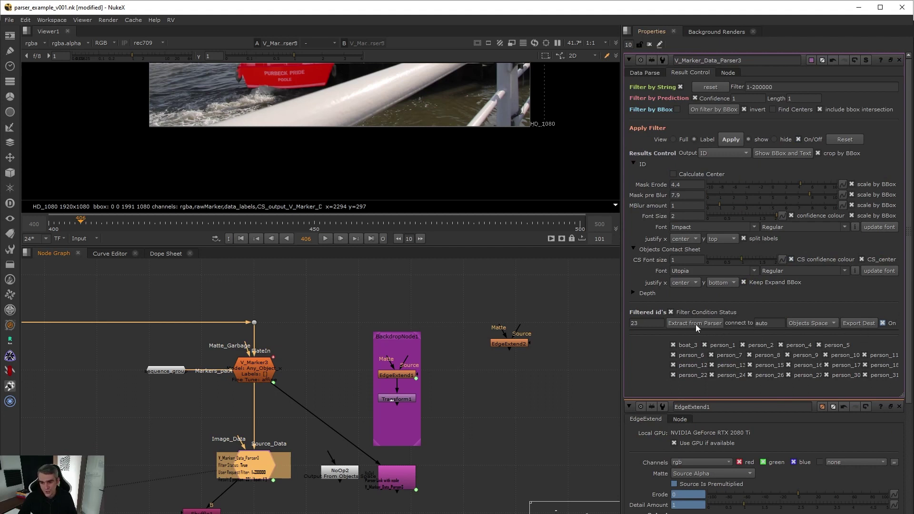
drag(901, 399, 906, 461)
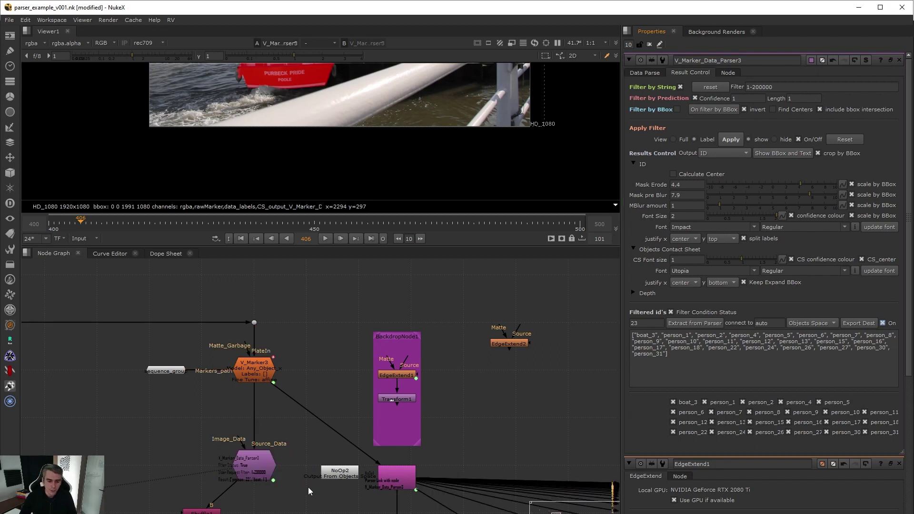
scroll(273, 399, down, 5)
middle_drag(536, 446, 353, 423)
middle_drag(416, 147, 407, 207)
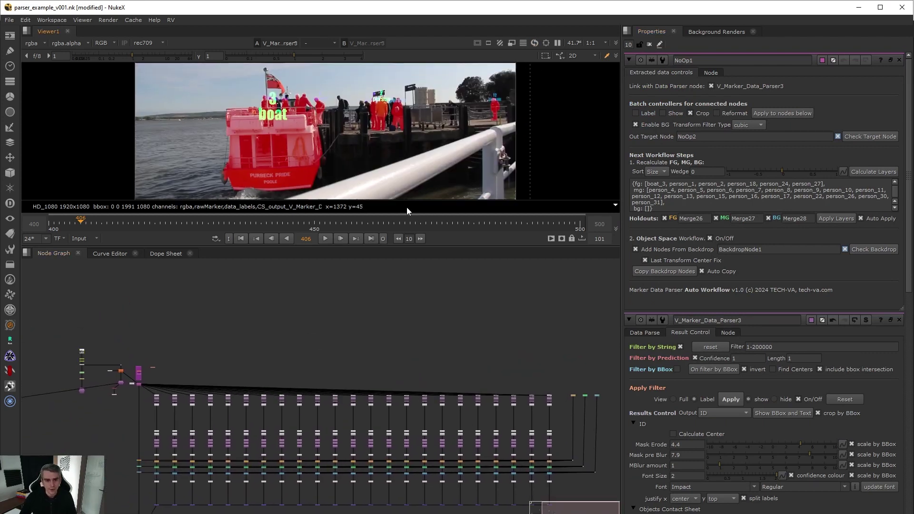
Step: Enlarge the viewer area, close V_Marker_Data_Parser3's properties, and expand NoOp1's layer list
drag(381, 246, 391, 365)
middle_drag(403, 262, 398, 236)
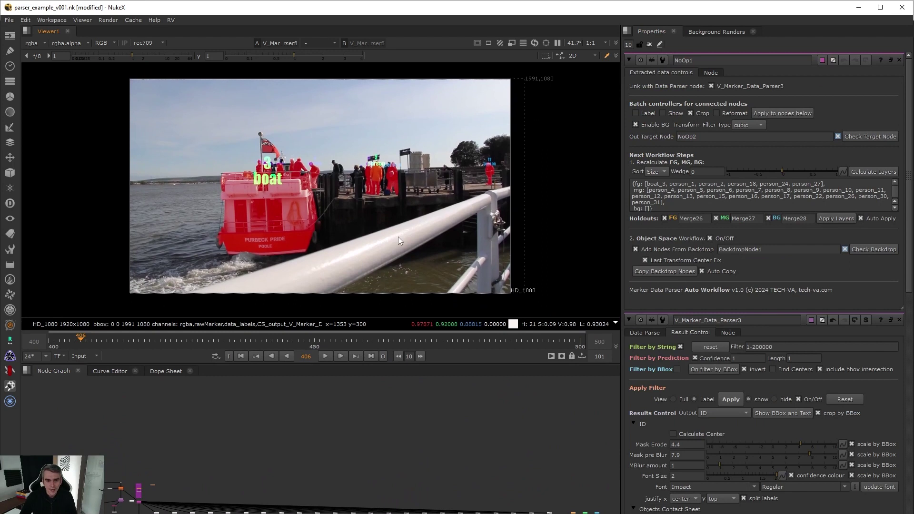
middle_drag(227, 474, 394, 412)
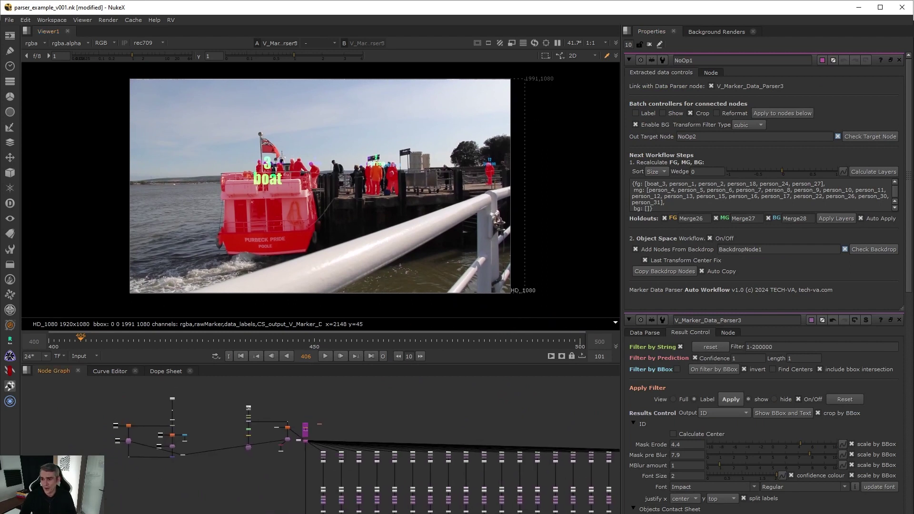
click(900, 321)
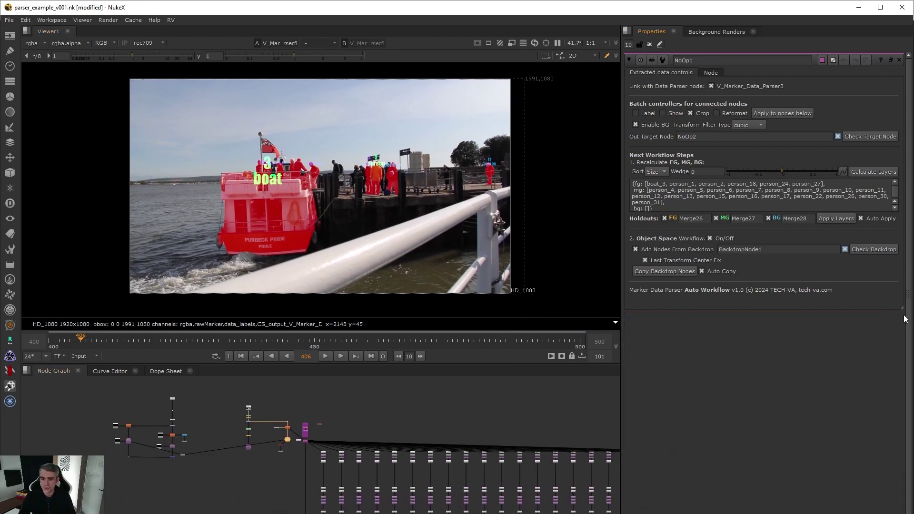
drag(903, 311, 896, 341)
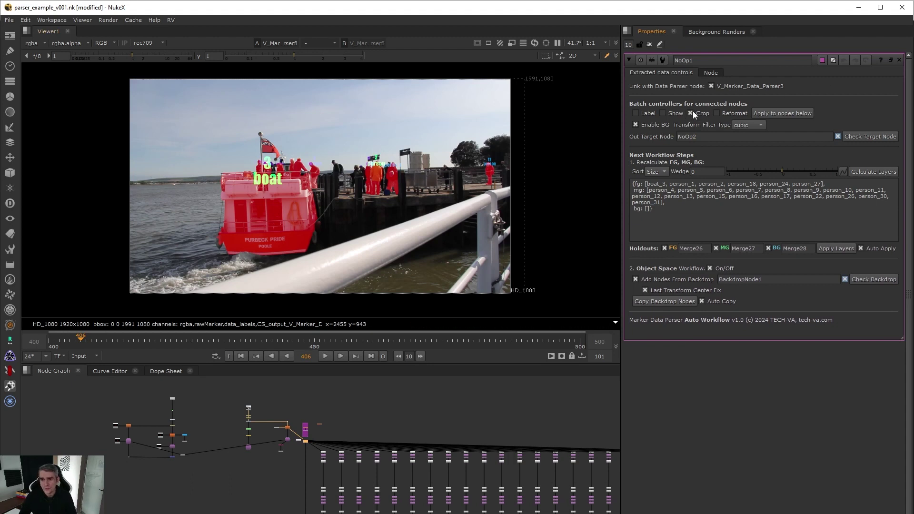
Step: Show NoOp1's output in the viewer, followed by the coloured layer overlay of Grade3
scroll(301, 440, up, 4)
key(1)
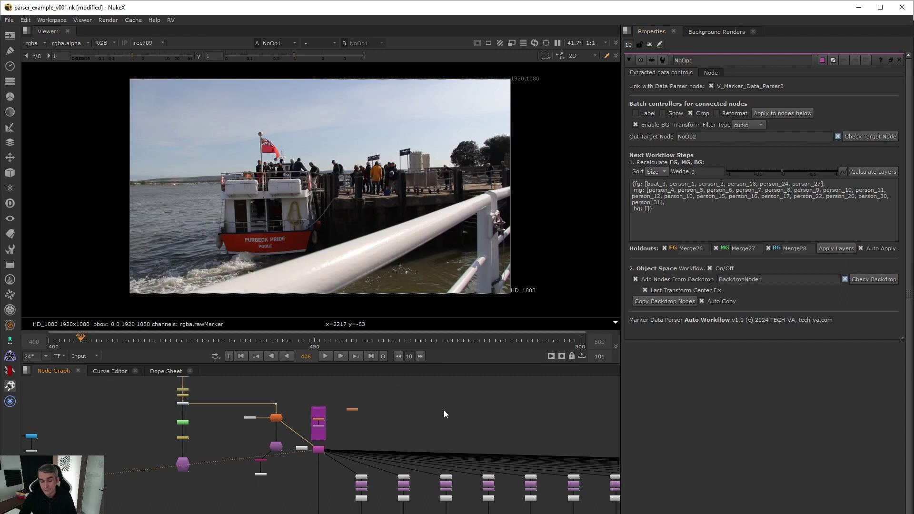
scroll(331, 472, down, 5)
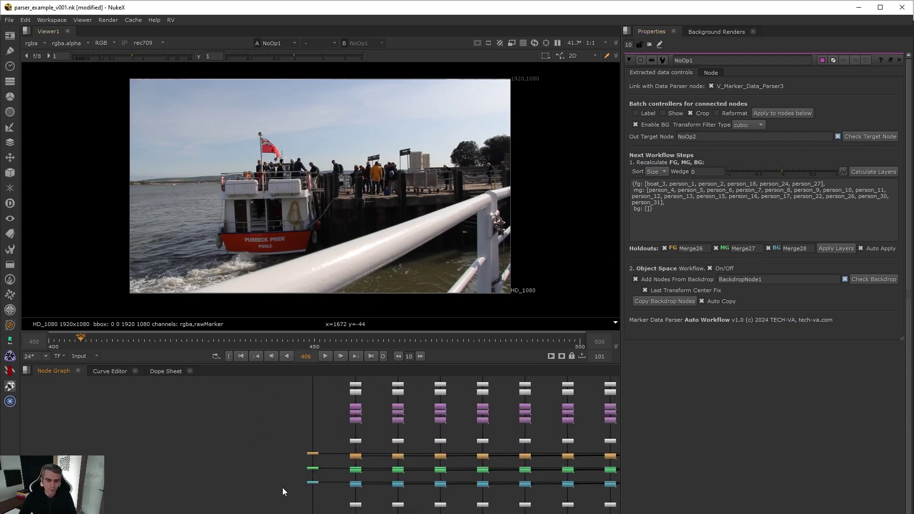
click(310, 483)
key(1)
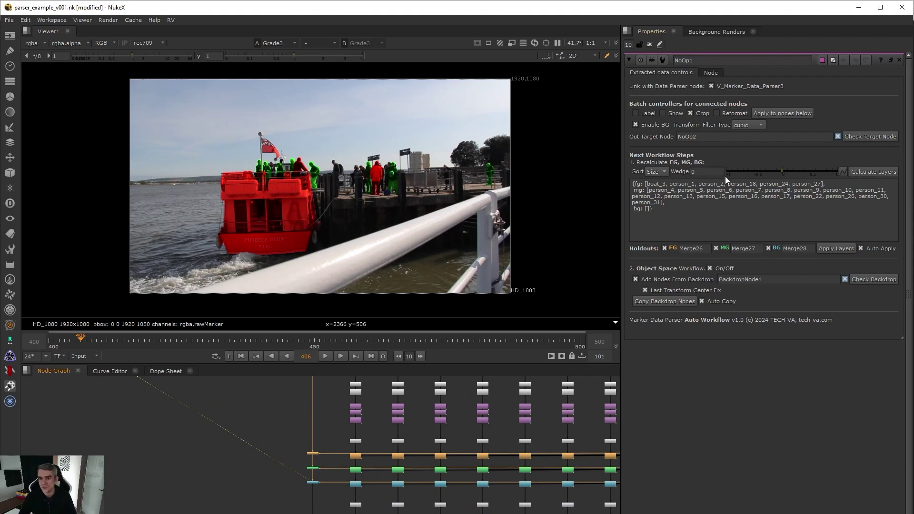
Step: Set NoOp1's layer wedge to -1, recalculate the FG, MG and BG layers by Size, and apply them
click(737, 173)
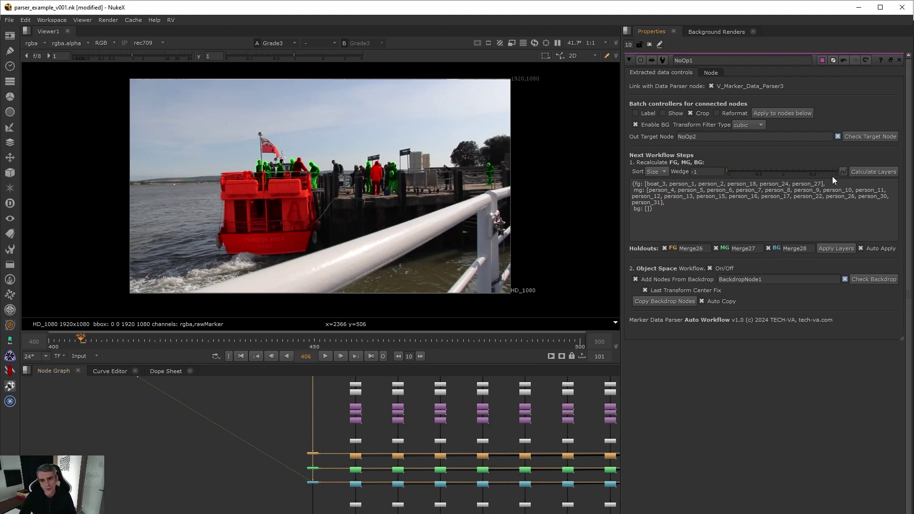
click(868, 174)
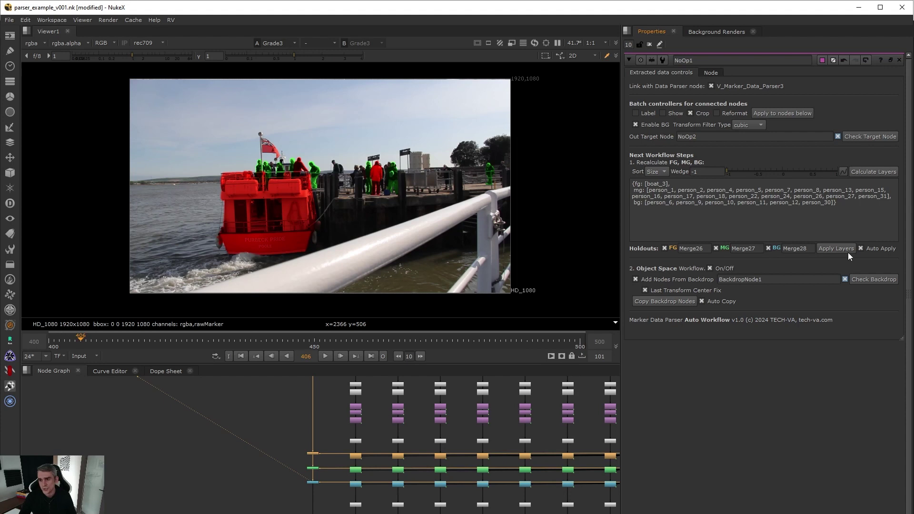
click(836, 248)
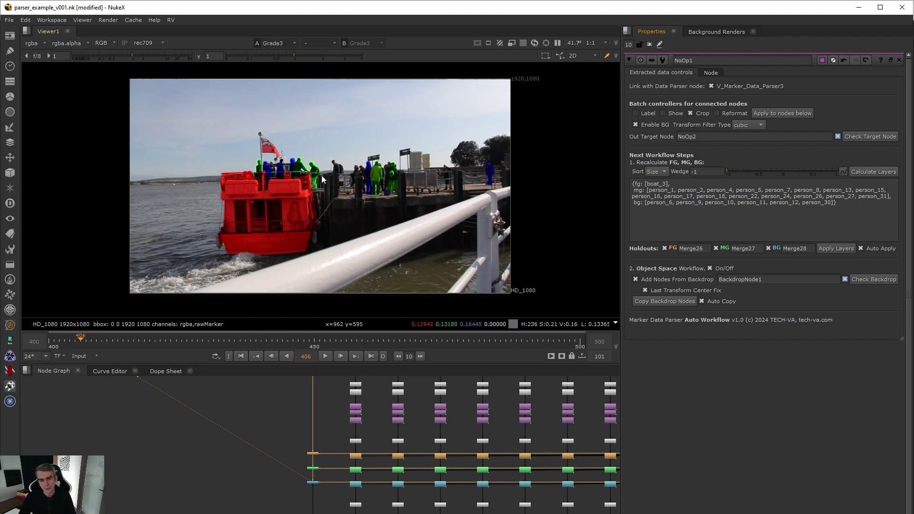
scroll(351, 169, up, 3)
scroll(374, 223, down, 2)
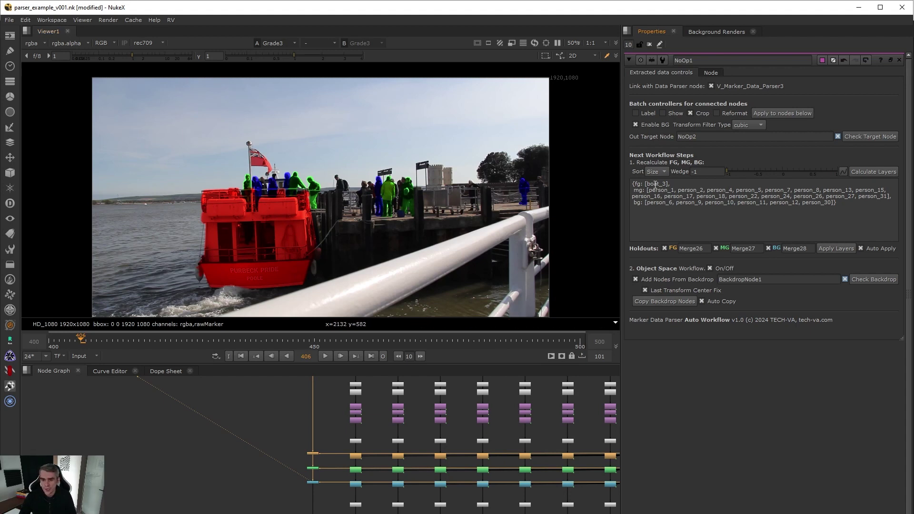
Step: Move person_6 from the bg list to the front of the fg list in NoOp1, apply the layers, and inspect the overlay
double_click(657, 203)
key(ctrl+c)
key(BackSpace)
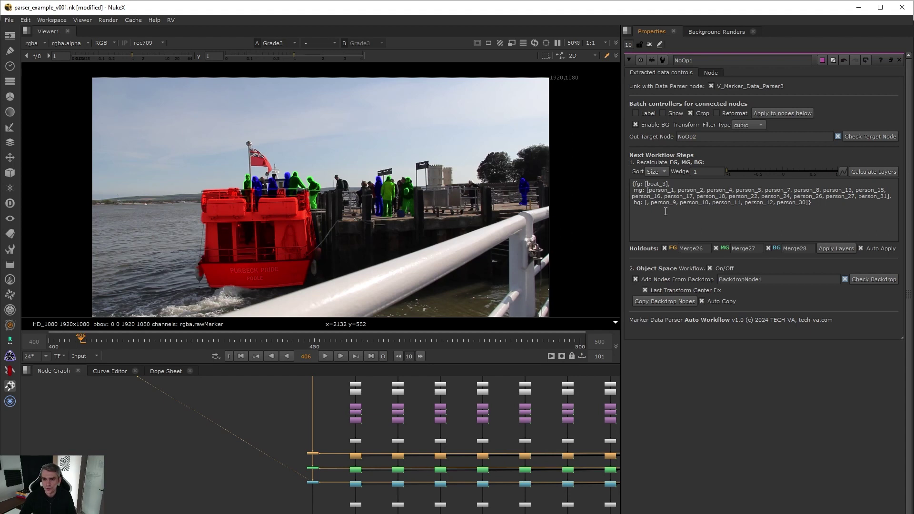
key(ctrl+v)
text(,)
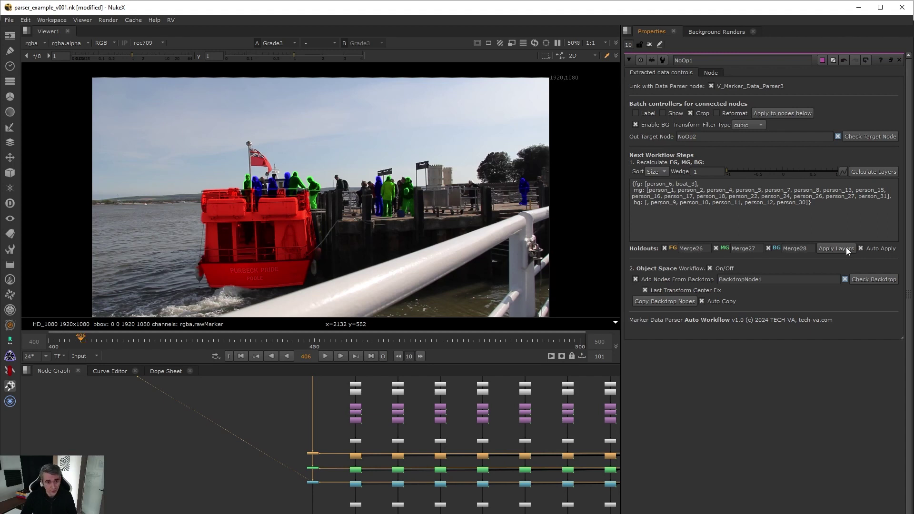
scroll(284, 154, up, 6)
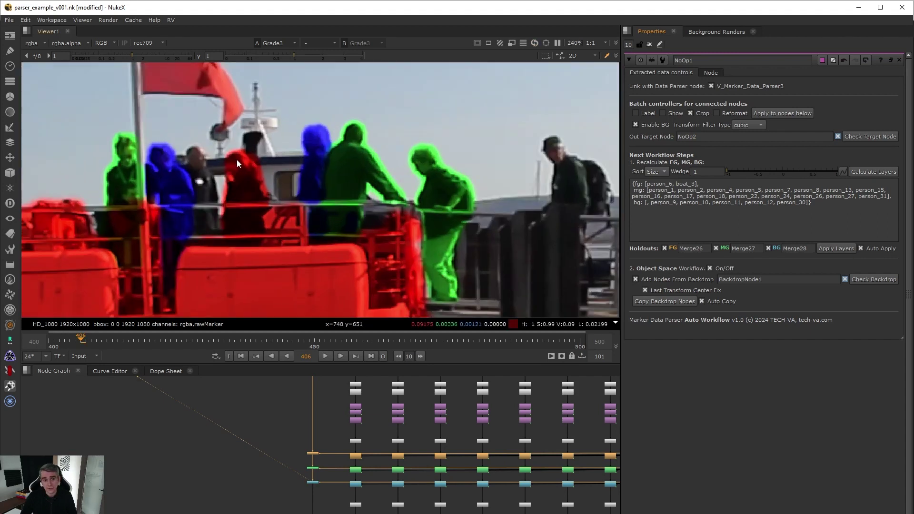
scroll(236, 159, down, 5)
middle_drag(358, 166, 329, 166)
key(a)
key(a)
Step: Highlight boat_3 in NoOp1's layer list and examine how the extracted object branches and FG, MG and BG merges are laid out
double_click(691, 185)
scroll(462, 424, down, 6)
scroll(396, 448, up, 8)
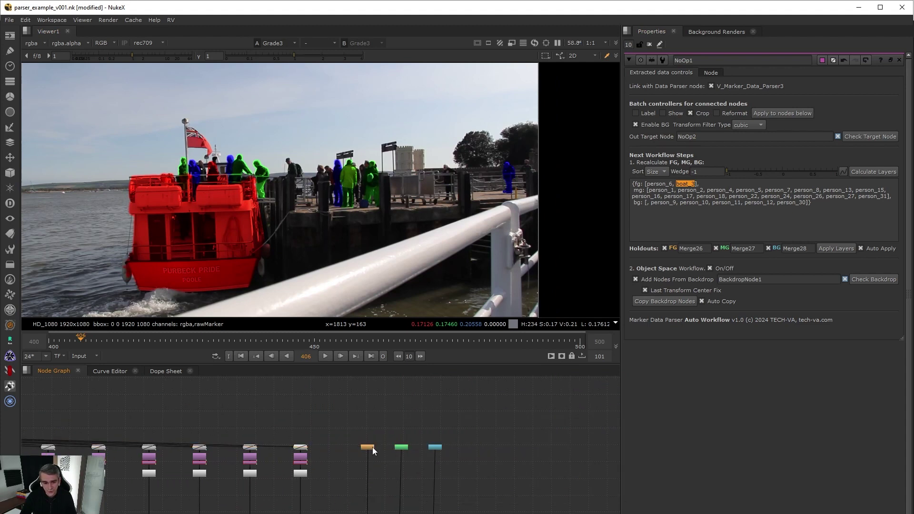
scroll(371, 446, down, 3)
middle_drag(372, 448, 428, 415)
scroll(360, 398, up, 4)
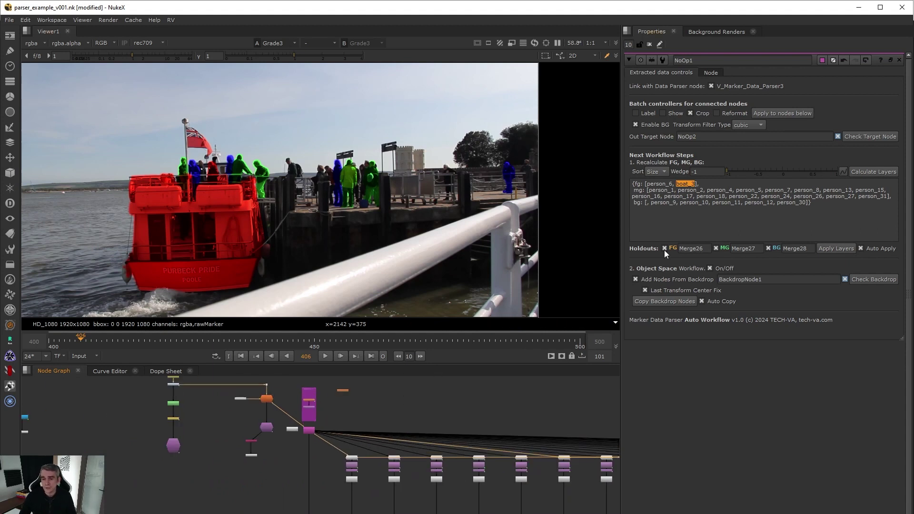
scroll(327, 486, down, 3)
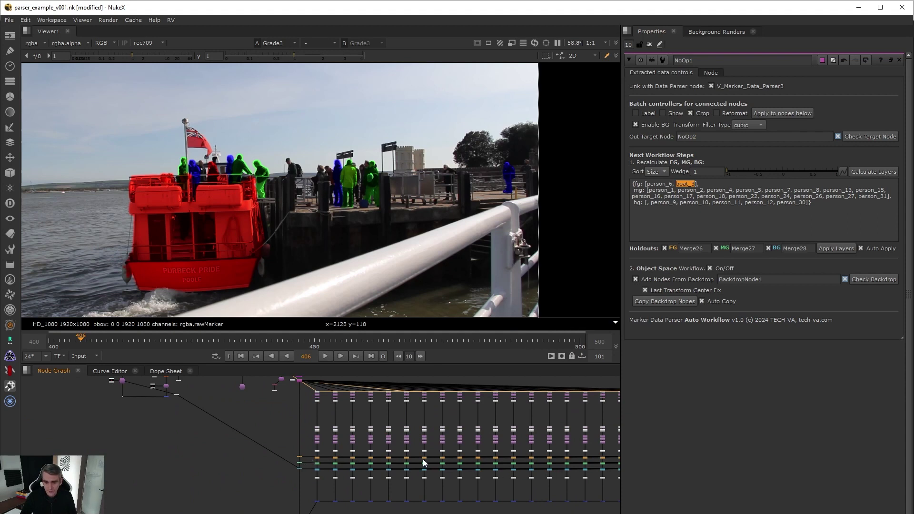
scroll(354, 419, up, 4)
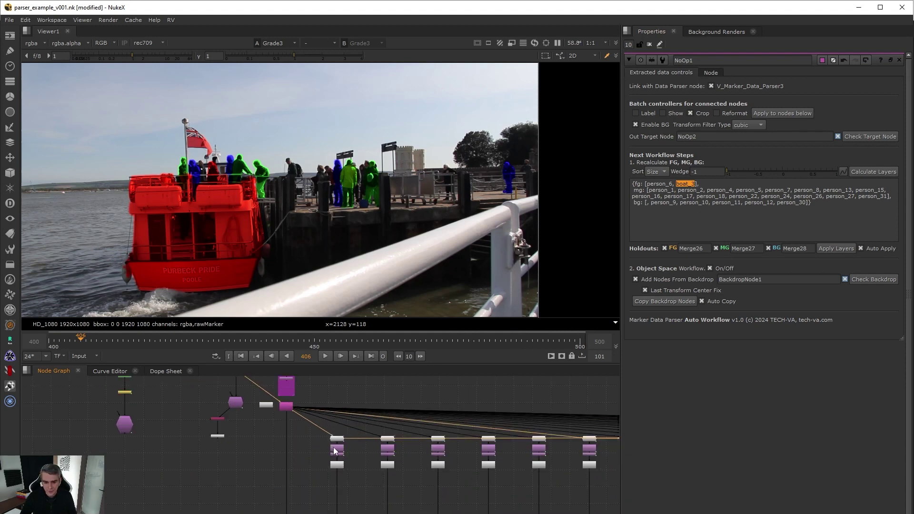
scroll(335, 451, up, 4)
scroll(386, 503, down, 5)
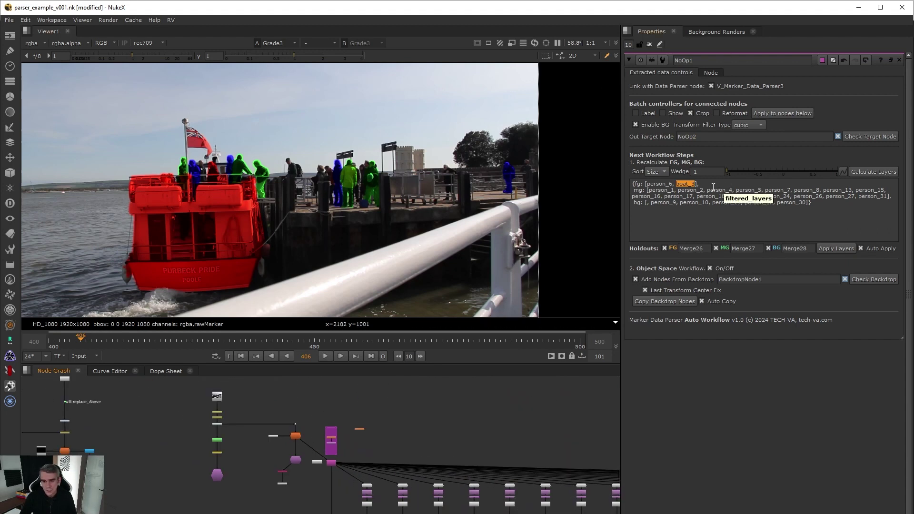
scroll(384, 456, up, 5)
Step: Show boat_3's object space start node, NoOp3, in the viewer and play part of the cropped sequence
click(346, 473)
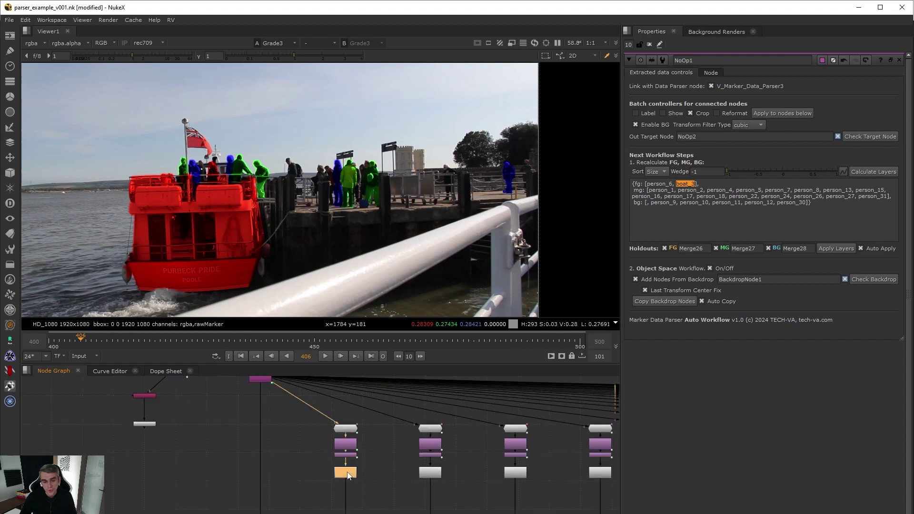
key(1)
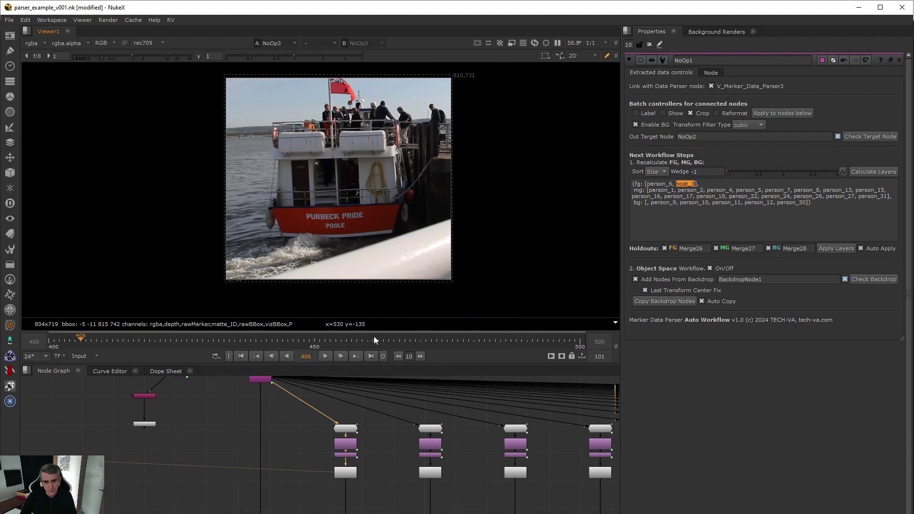
click(325, 357)
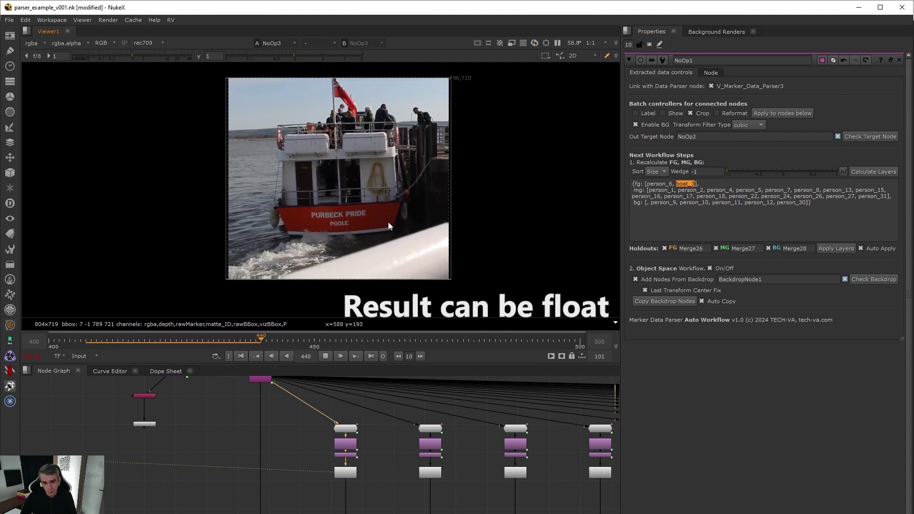
click(326, 356)
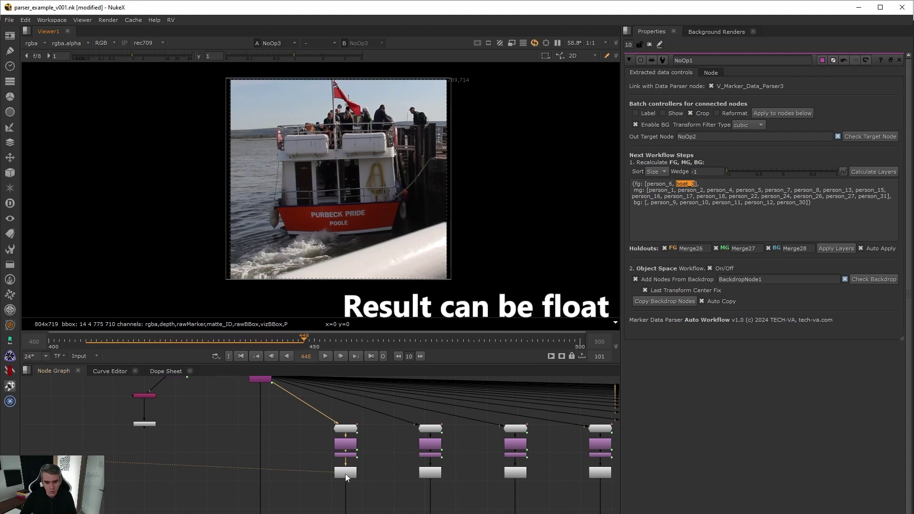
Step: Open the properties of Crop1, from_Crop1_toBboxStb and NoOp3 in boat_3's branch, and play more of the sequence
click(348, 447)
double_click(348, 446)
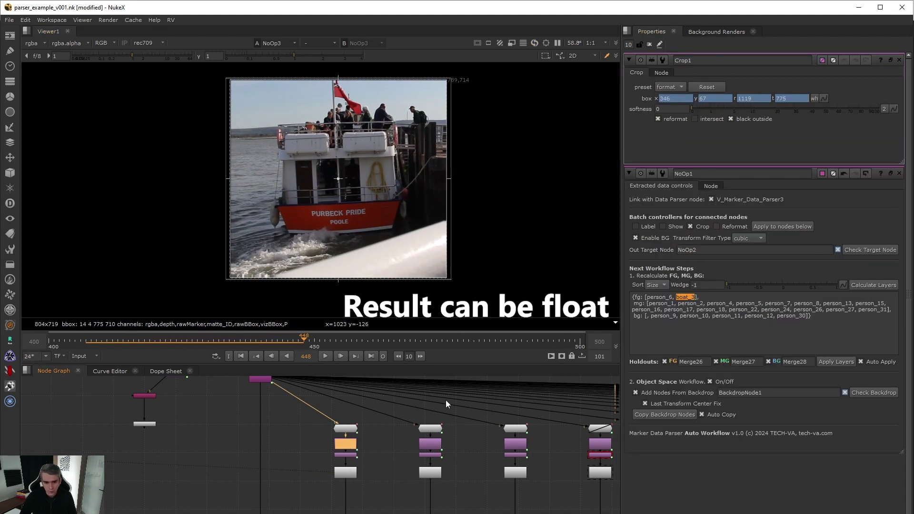
double_click(348, 456)
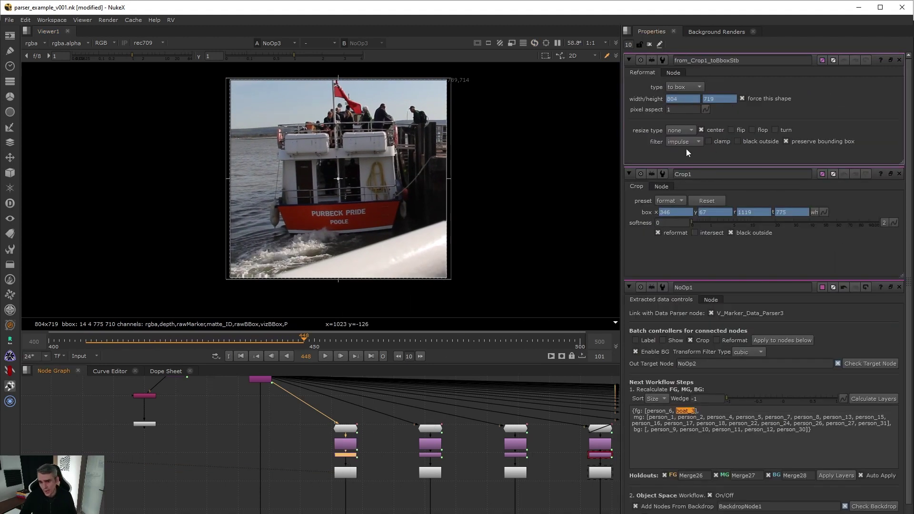
double_click(345, 476)
click(326, 356)
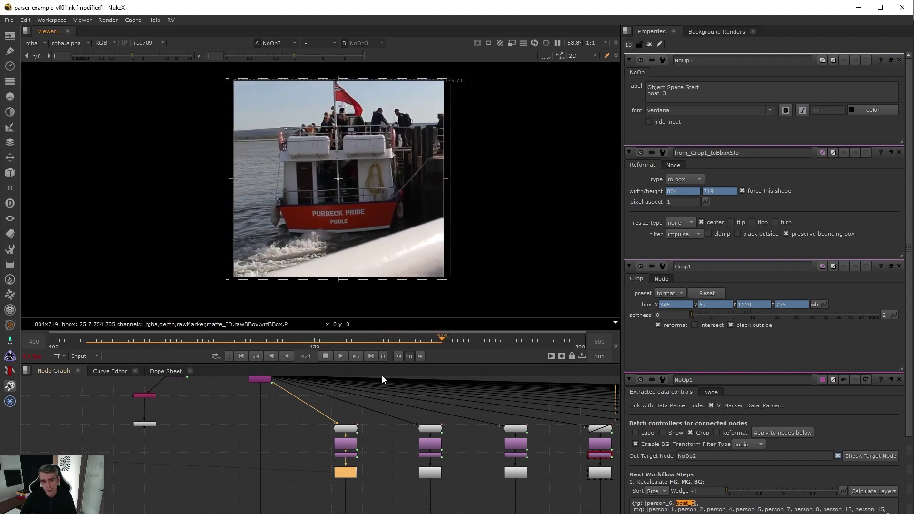
click(326, 356)
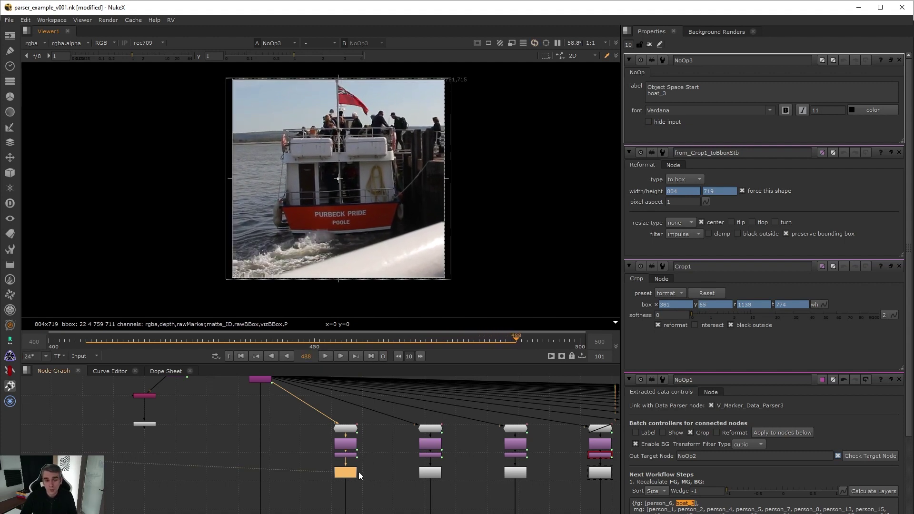
Step: Reopen NoOp1's extracted data controls and copy the BackdropNode1 nodes into the object branches
scroll(359, 472, down, 3)
scroll(342, 467, up, 2)
double_click(349, 442)
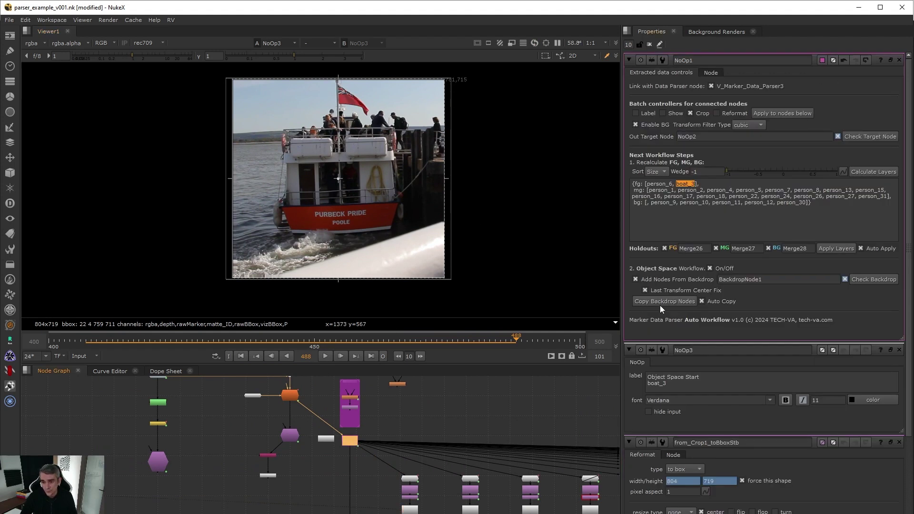
click(664, 304)
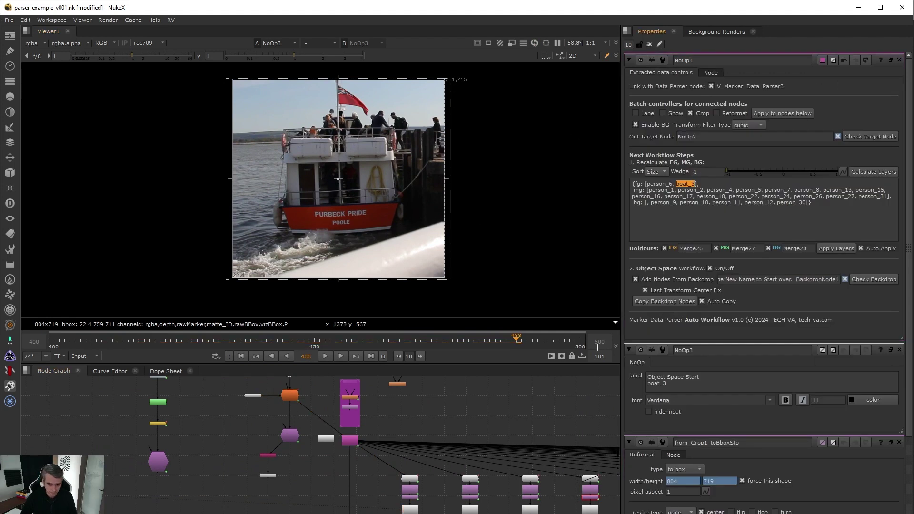
Step: Show the end of boat_3's object space branch, Premult2, in the viewer and inspect the cut-out boat up close
middle_drag(453, 456, 403, 368)
click(360, 509)
key(1)
scroll(371, 187, up, 5)
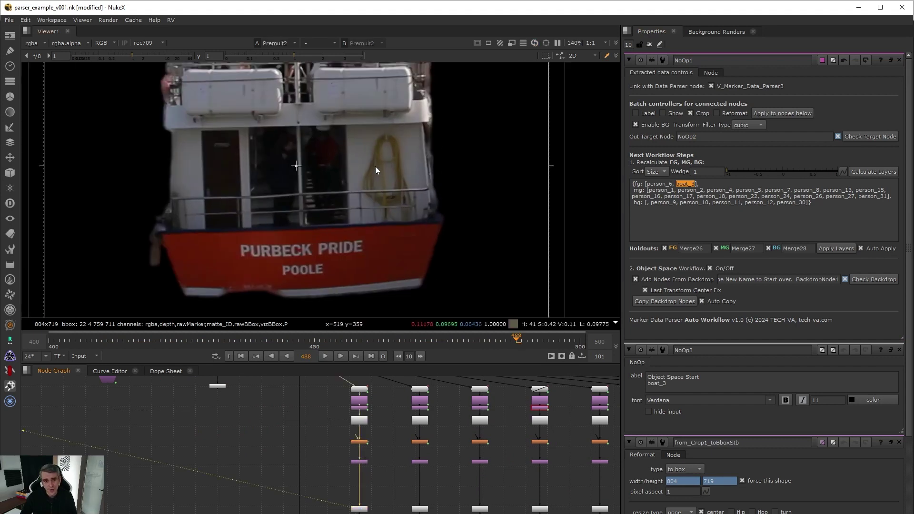
Step: Inspect the copied orange node in boat_3's branch and open its EdgeExtend3 properties
click(362, 443)
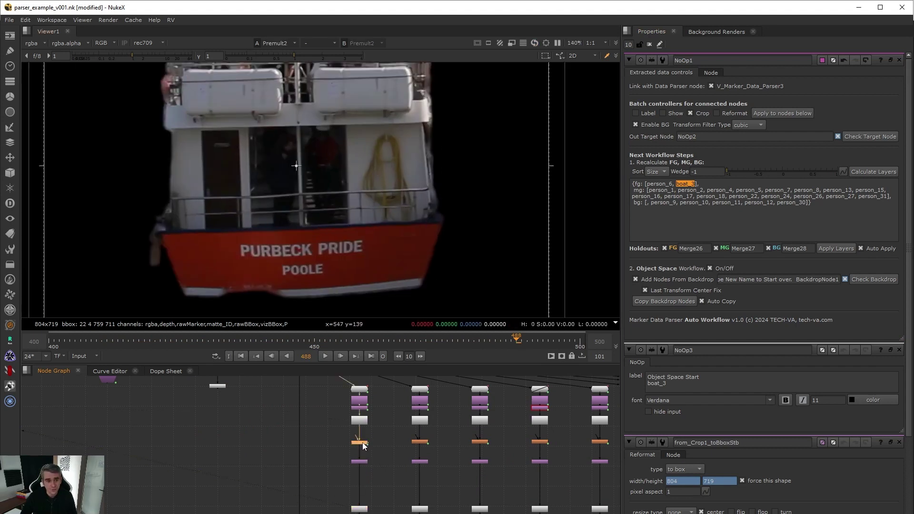
scroll(366, 444, down, 5)
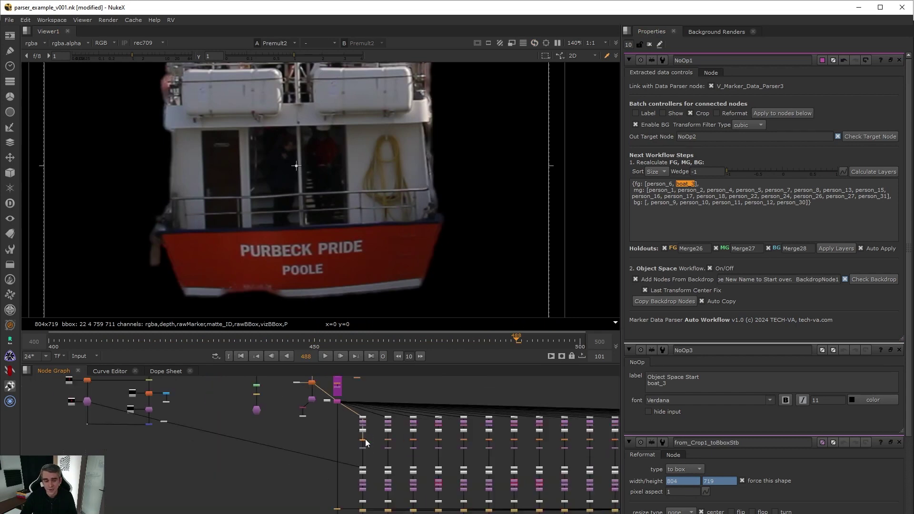
scroll(362, 446, up, 5)
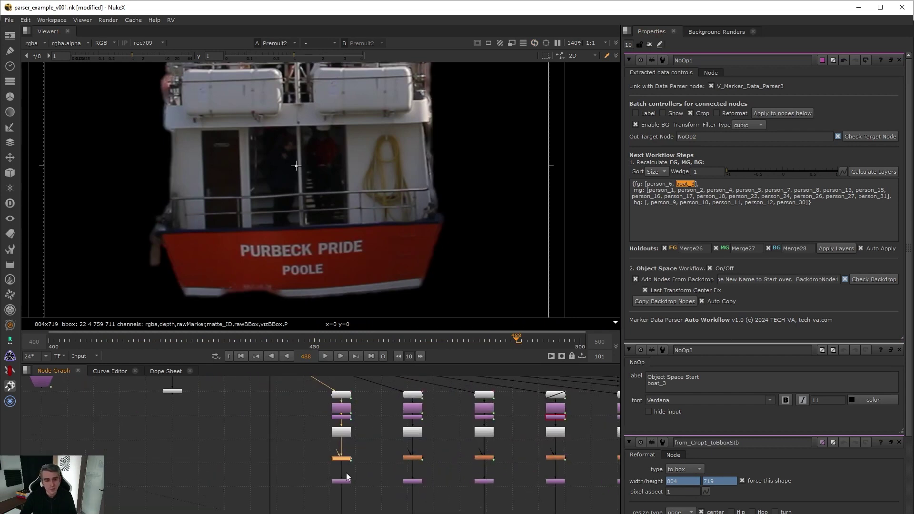
double_click(341, 458)
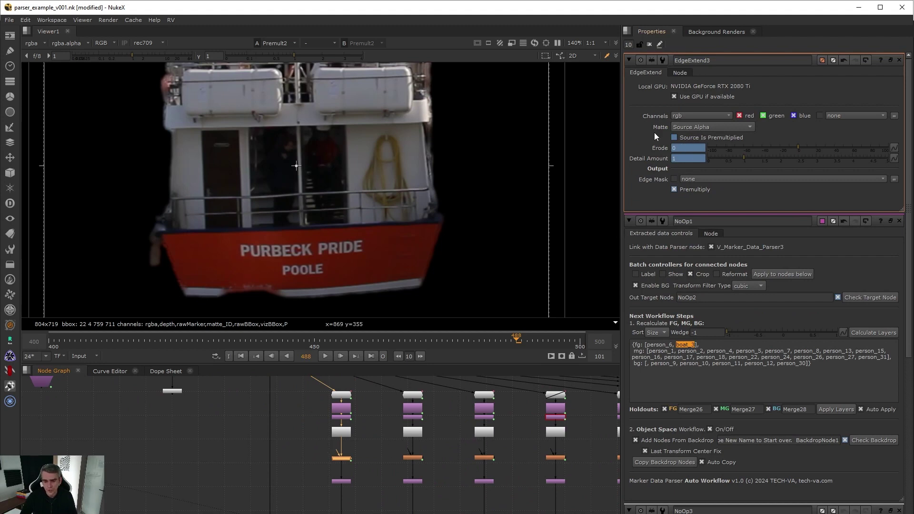
Step: Show Grade3's coloured layer overlay in the viewer, close all open properties panels, and fit the whole frame
scroll(388, 479, down, 5)
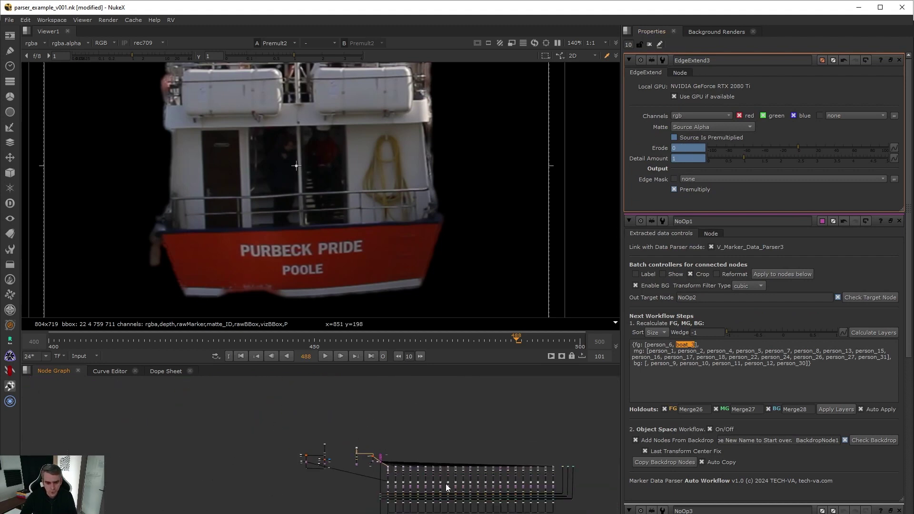
scroll(403, 478, up, 5)
scroll(428, 454, up, 3)
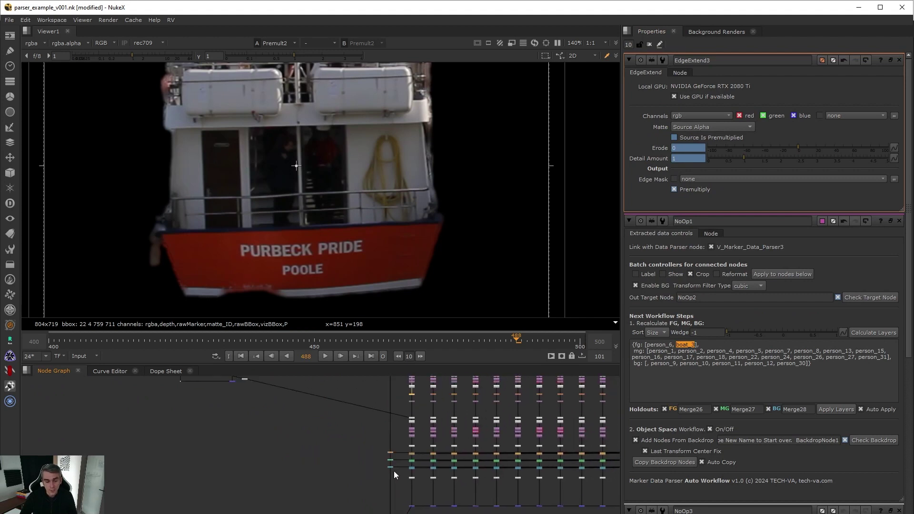
key(1)
scroll(421, 460, down, 5)
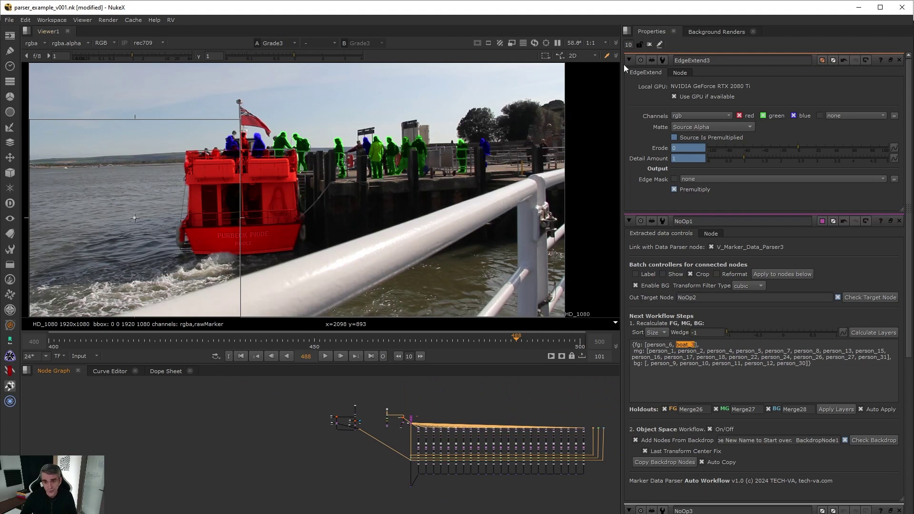
click(650, 44)
middle_drag(493, 181, 542, 172)
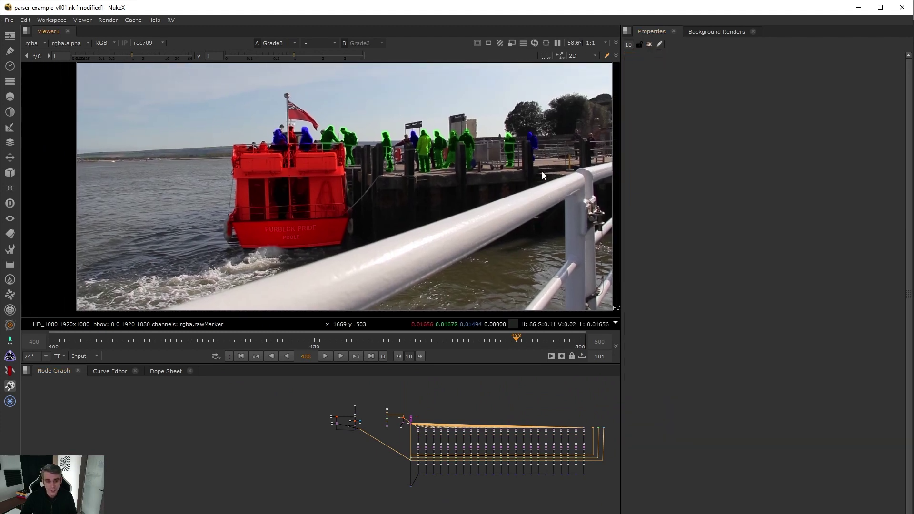
key(f)
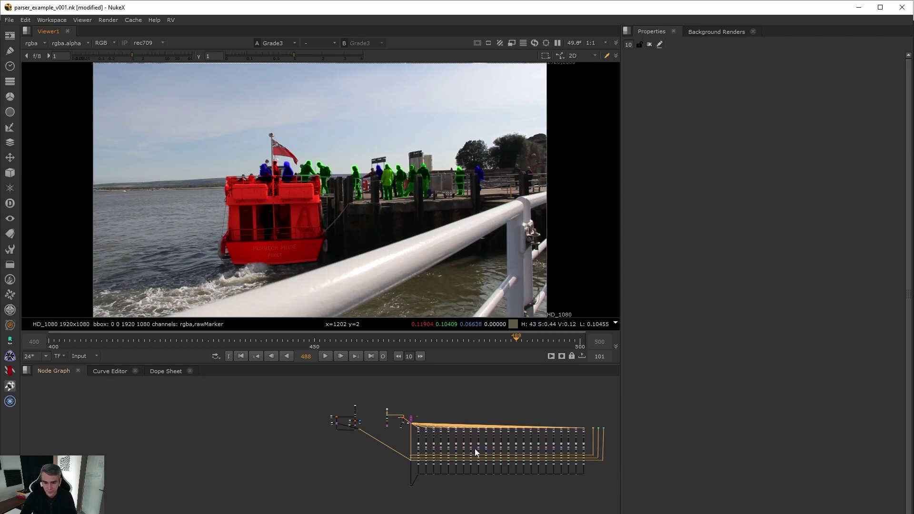
Step: Show V_Marker_Data_Parser4's output in the viewer and play a few frames from near the start of the timeline
scroll(402, 419, up, 5)
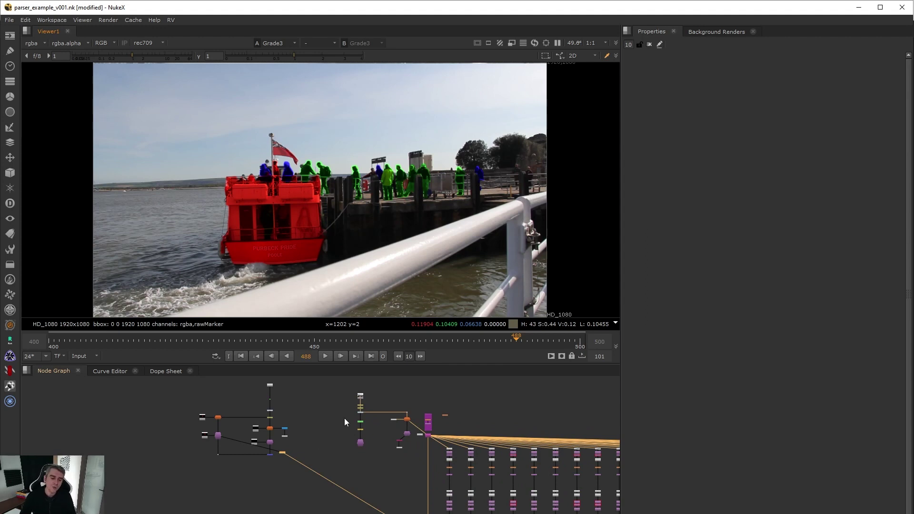
scroll(345, 422, up, 3)
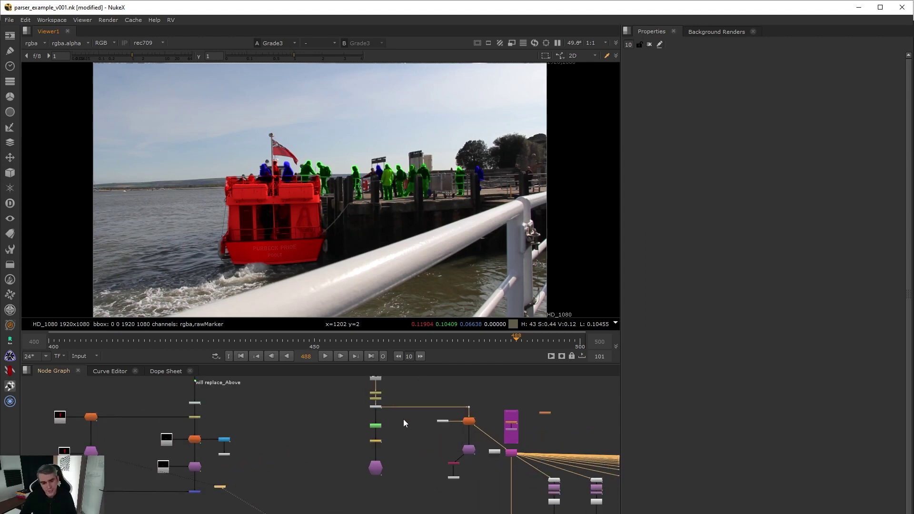
scroll(381, 433, up, 5)
key(1)
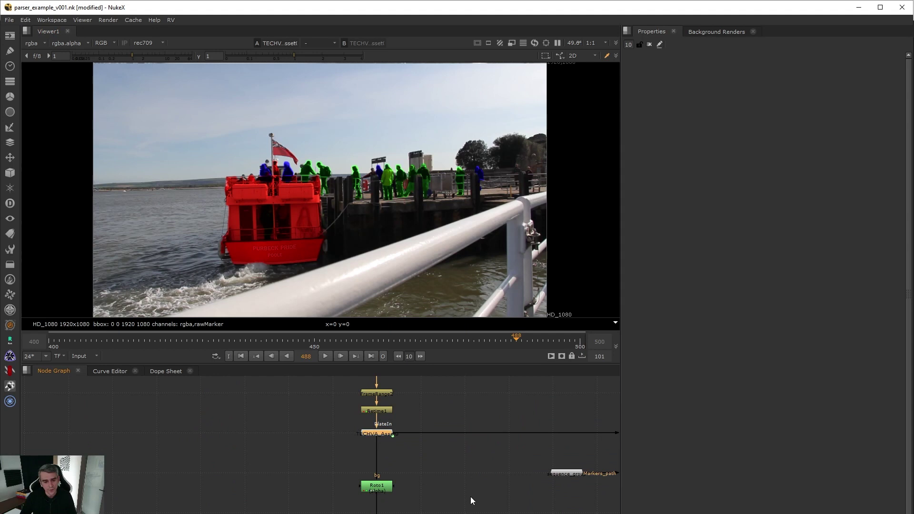
click(470, 498)
middle_drag(469, 504, 467, 379)
click(376, 478)
key(1)
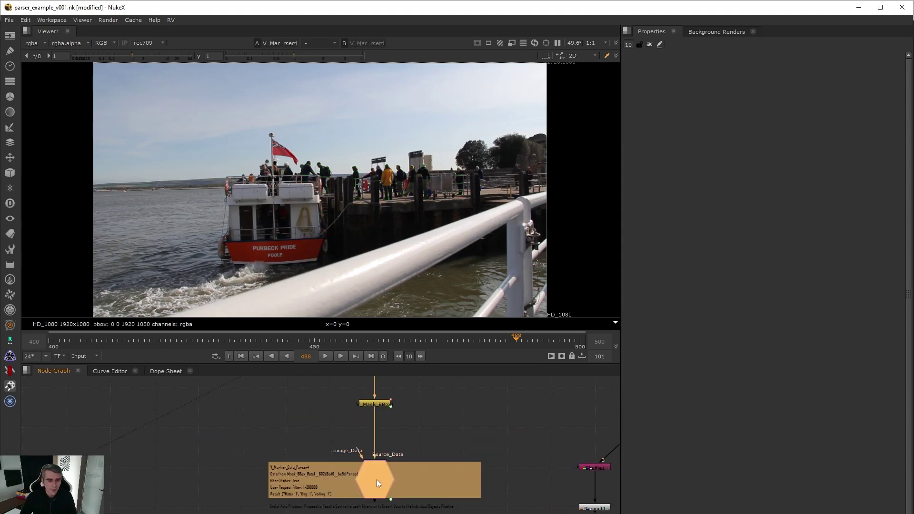
scroll(398, 222, down, 3)
click(56, 343)
click(325, 356)
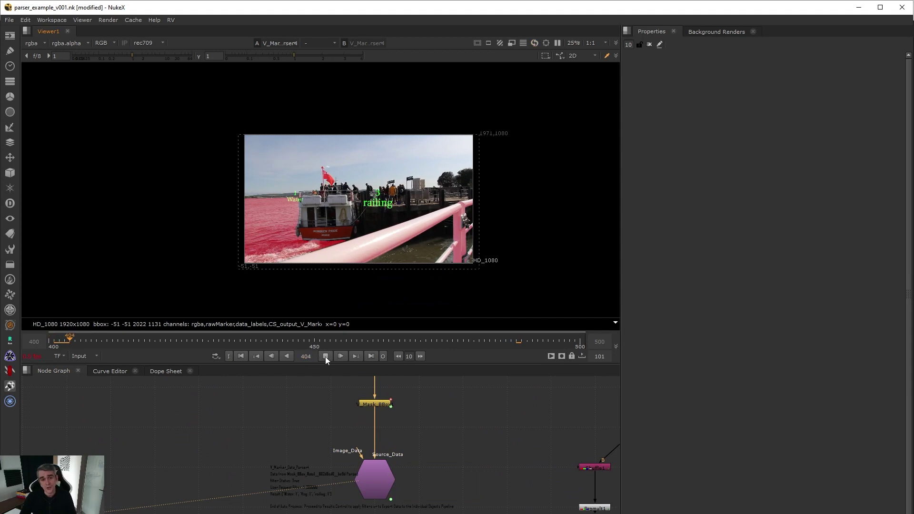
click(325, 356)
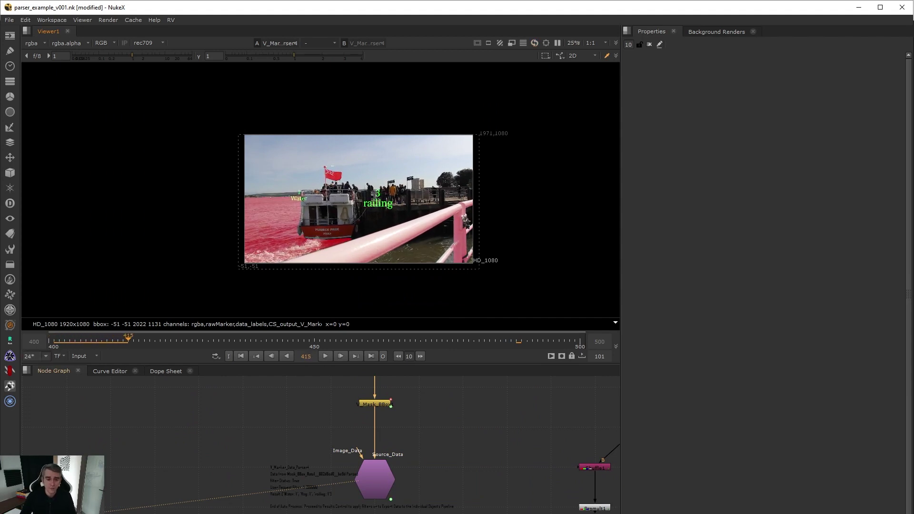
Step: Open the properties of Roto1, upstream of V_Marker_Data_Parser4, to view its Water, flag and railing shapes
middle_drag(409, 395, 385, 486)
double_click(345, 455)
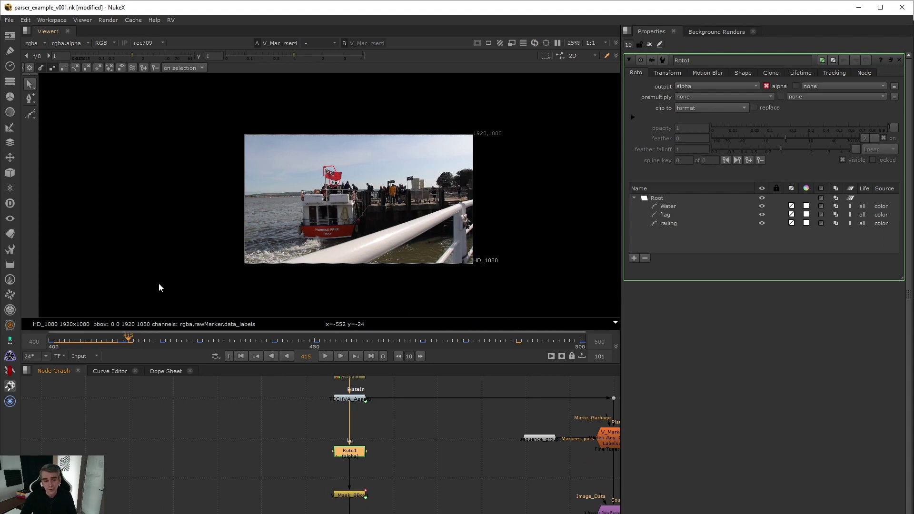
Step: Select Roto1's railing shape and compare its coverage of the railing at frames 400 and 500
click(51, 343)
click(667, 223)
scroll(351, 250, up, 5)
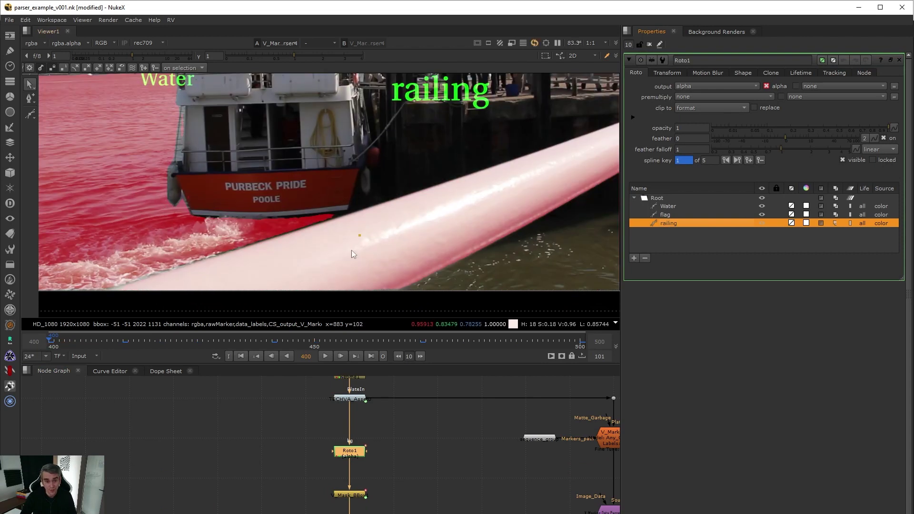
scroll(360, 236, down, 3)
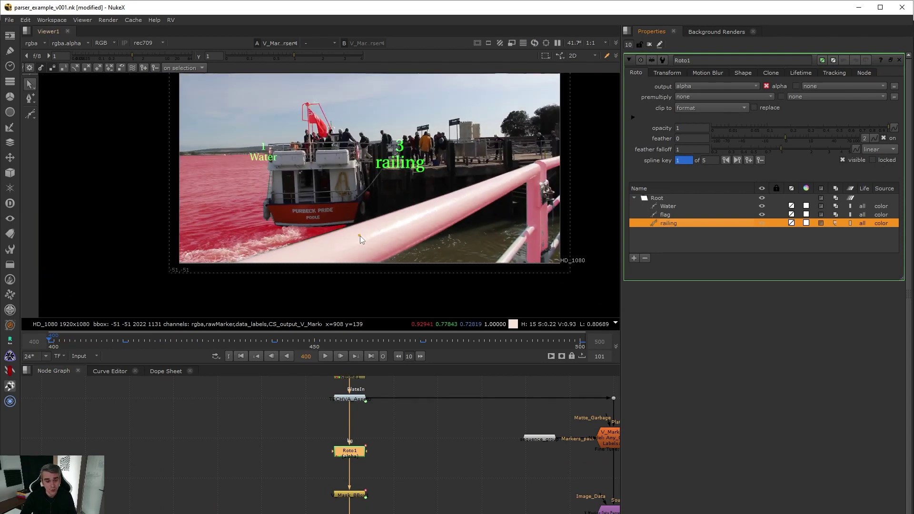
scroll(360, 236, up, 2)
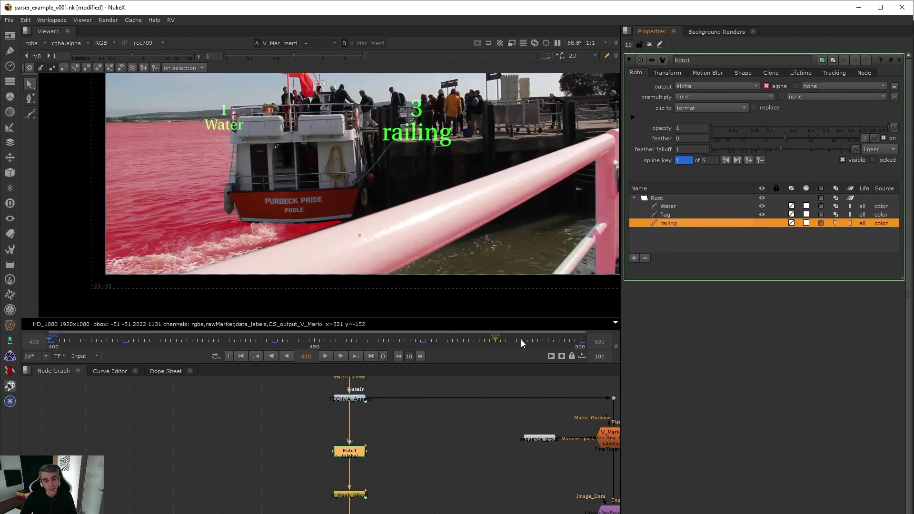
click(582, 339)
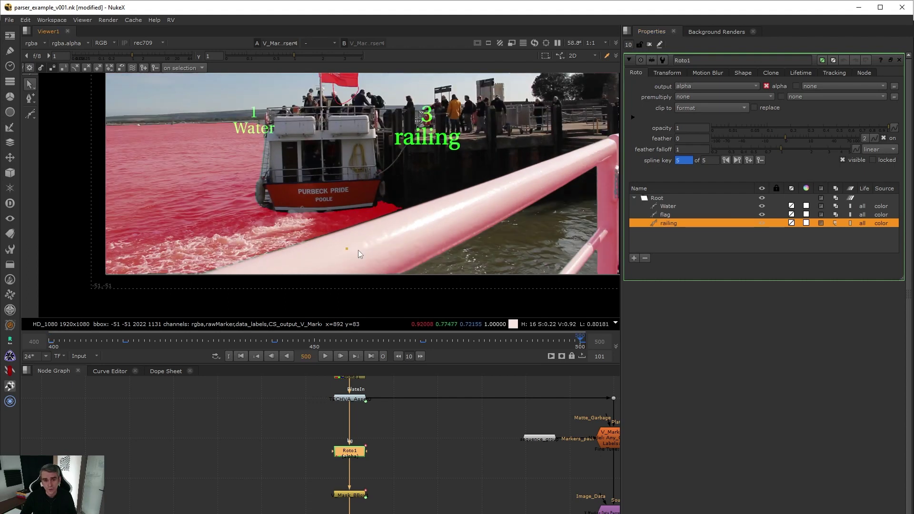
Step: Select Roto1's flag and Water shapes in turn, and check the Water shape's keyframes at frames 400 and 500
click(673, 216)
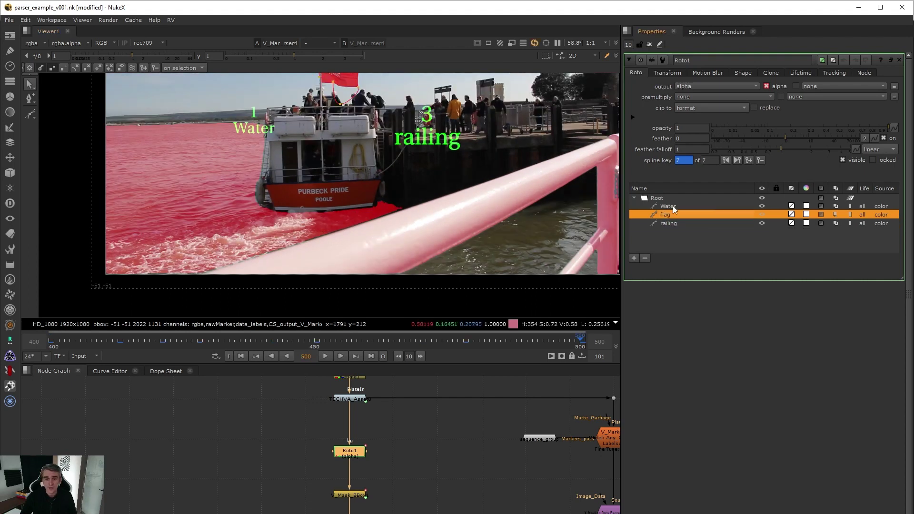
click(673, 205)
click(51, 340)
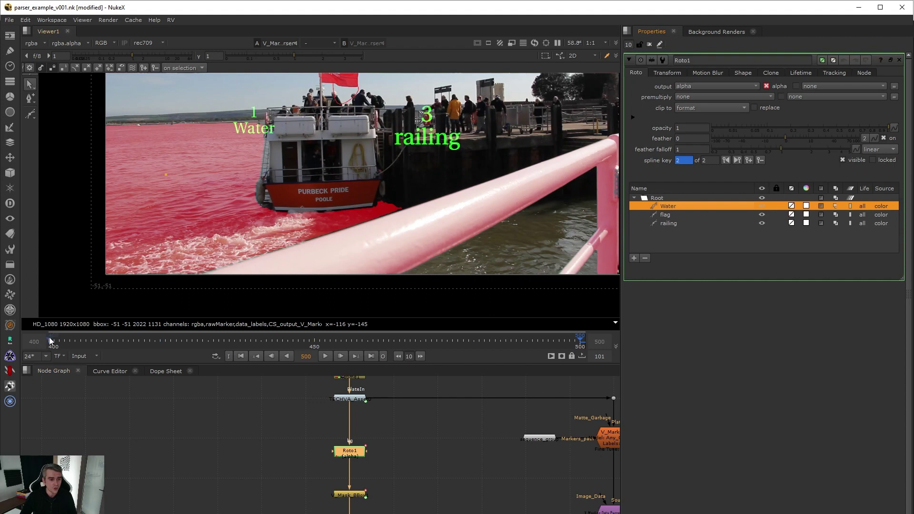
click(581, 340)
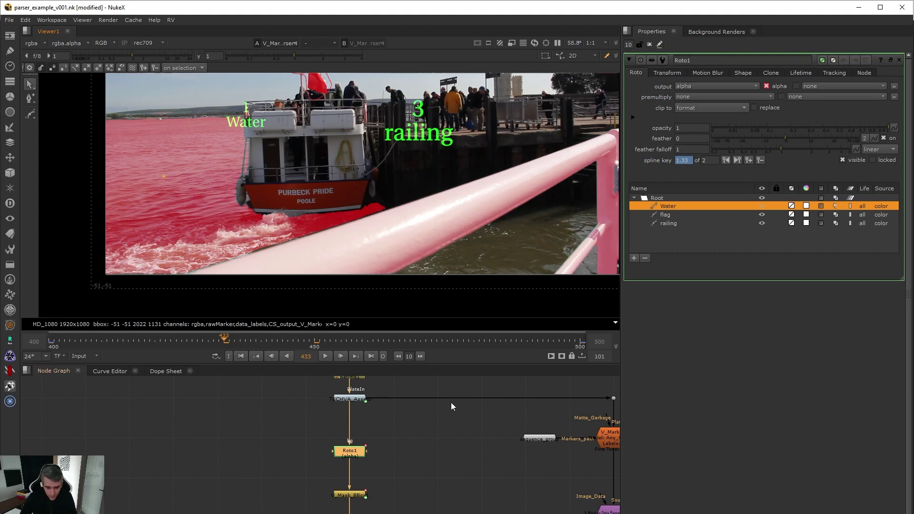
Step: Select the flag shape, compare its outline with the alpha matte during brief playback, and go to frame 450
click(667, 216)
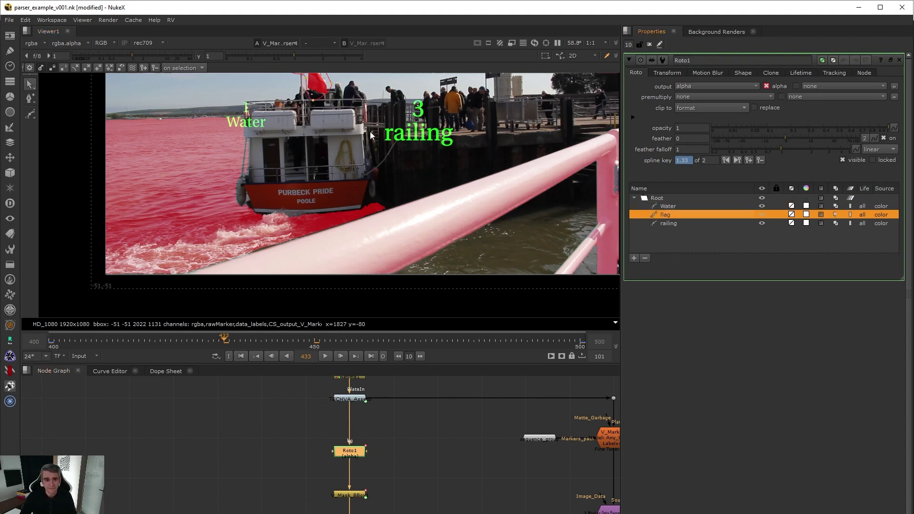
scroll(314, 105, up, 6)
key(a)
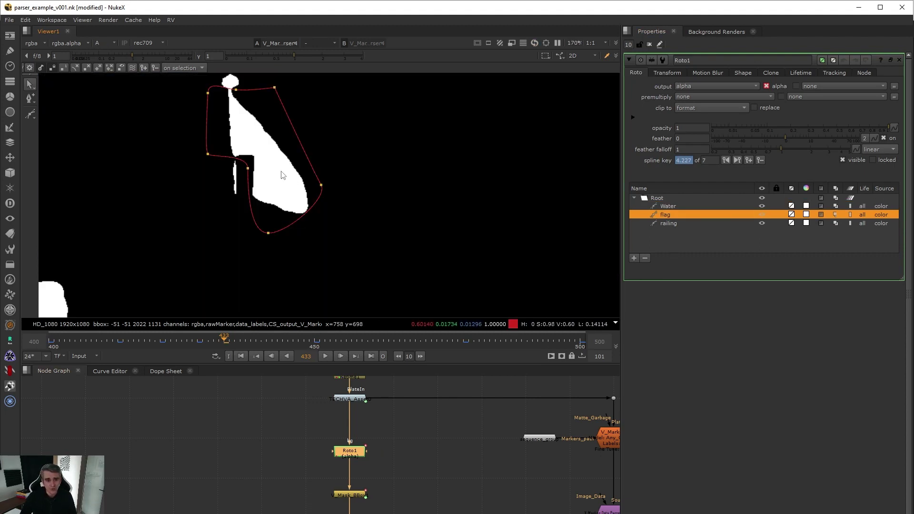
scroll(281, 170, down, 4)
key(l)
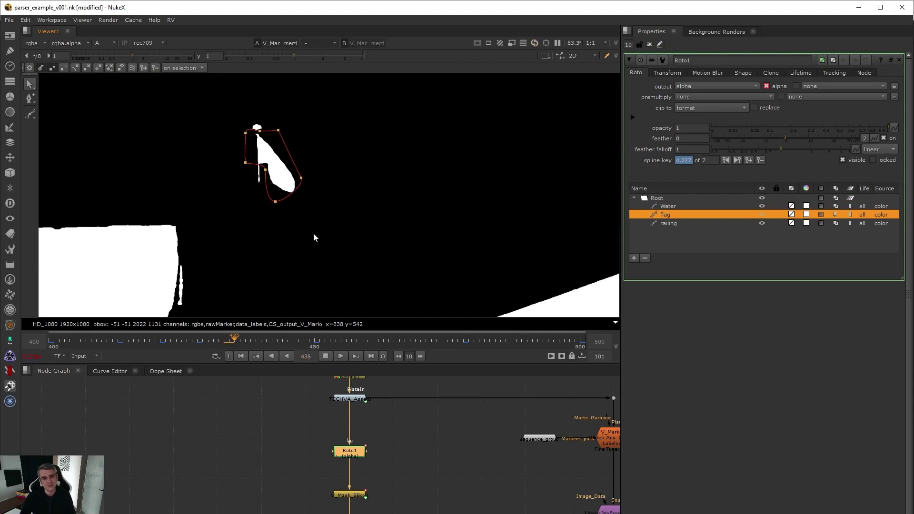
click(326, 356)
click(314, 341)
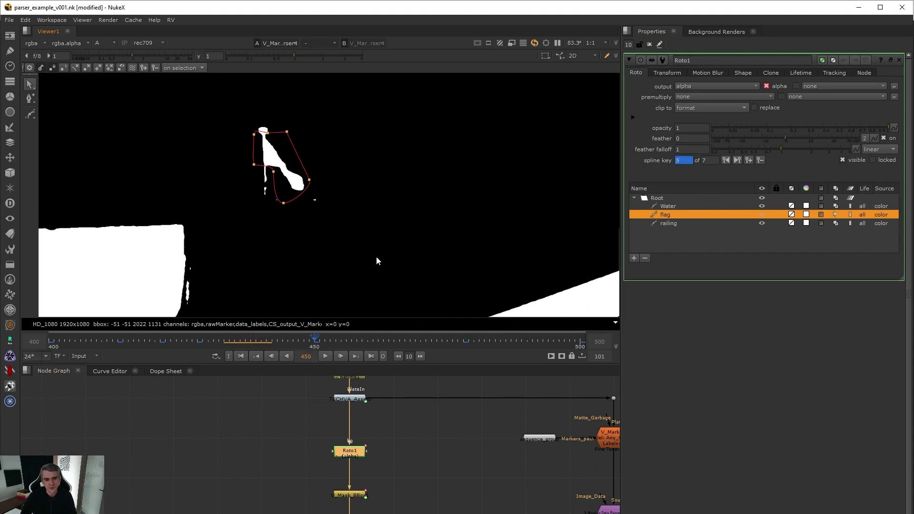
Step: Return the viewer to full colour, open the Mask BBox node below Roto1, and highlight its ML time
key(a)
click(351, 497)
double_click(351, 497)
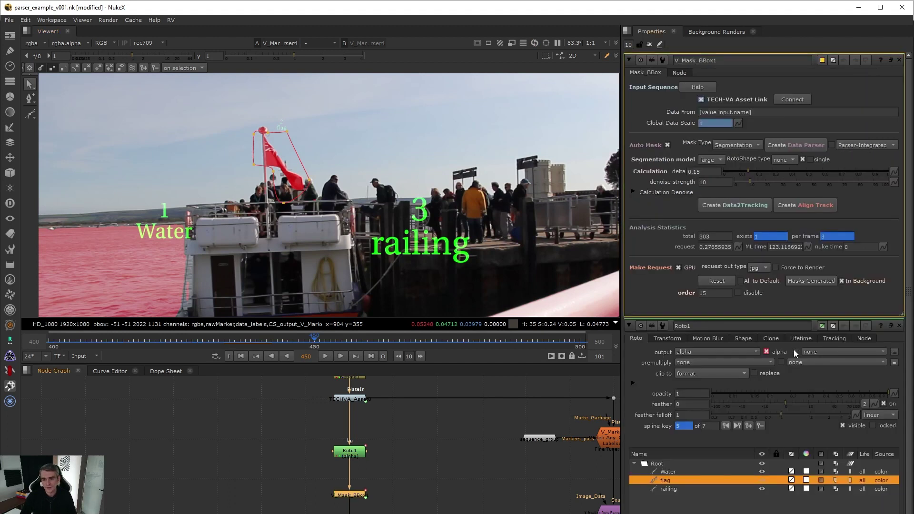
drag(789, 247, 769, 247)
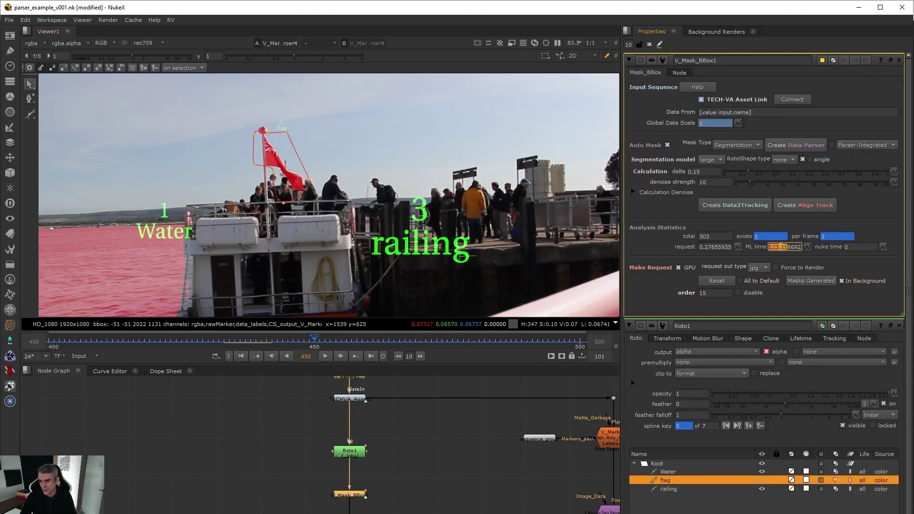
scroll(366, 484, down, 5)
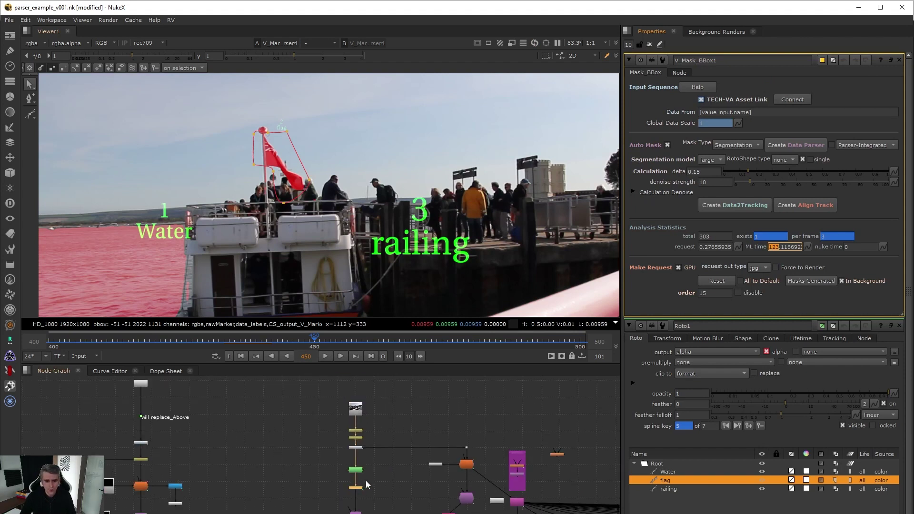
scroll(366, 484, down, 1)
Step: Check the alpha channel, return to colour, and play the labelled mask overlay from frame 450 to about frame 484
scroll(381, 164, down, 3)
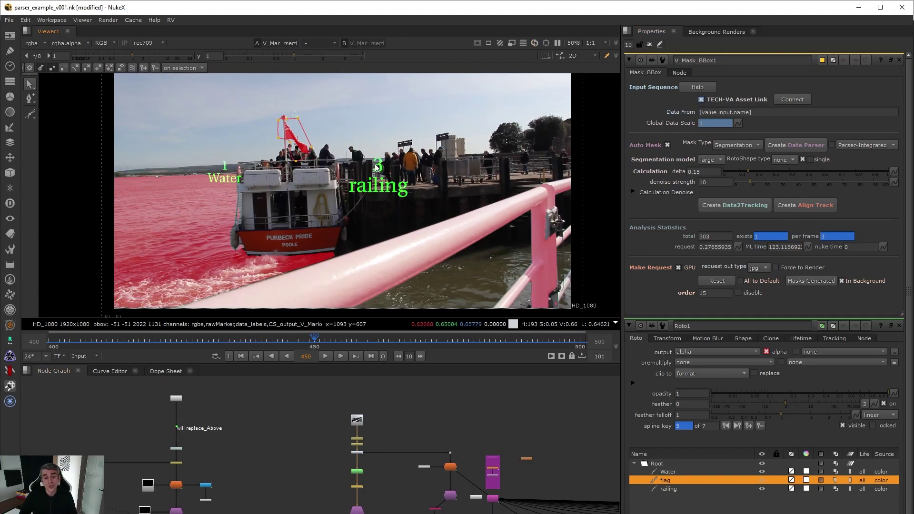
key(a)
key(a)
click(325, 357)
middle_drag(395, 224, 373, 205)
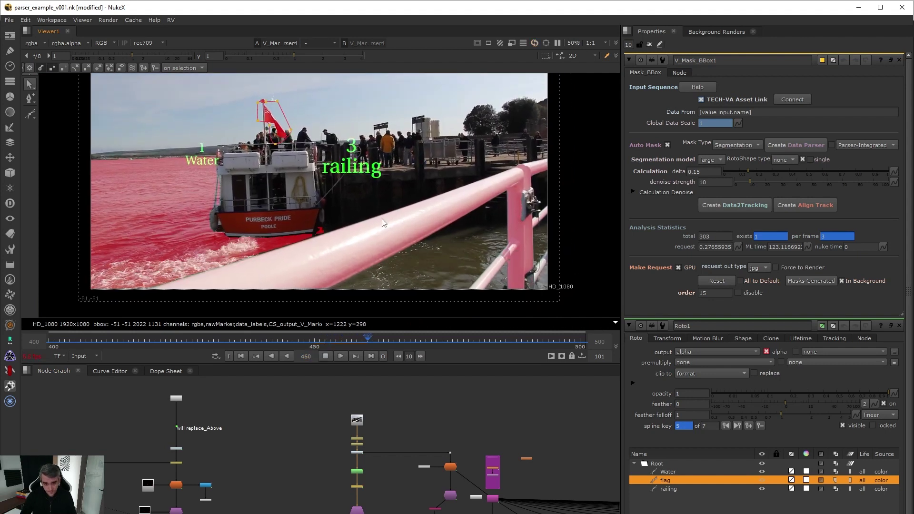
click(325, 357)
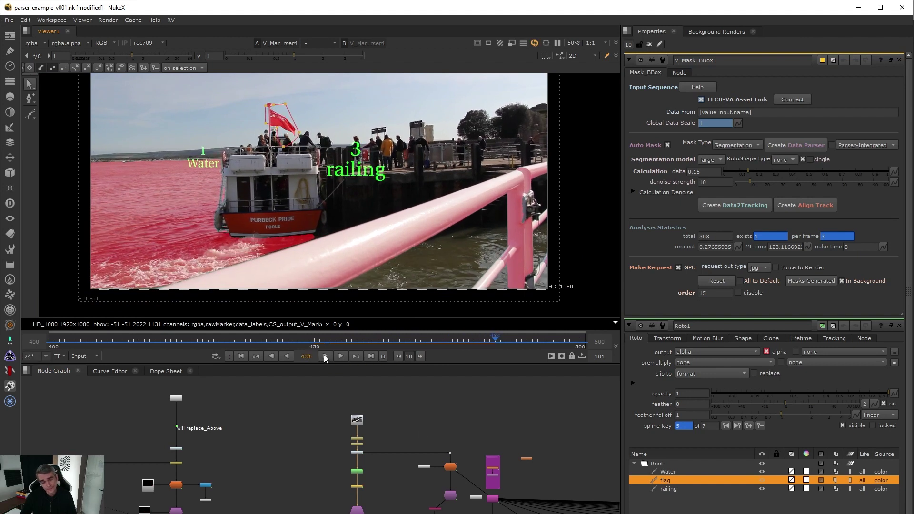
Step: Open the properties of Roto1 and V_Marker_Data_Parser4 to review the shape list and parsed object labels
double_click(359, 472)
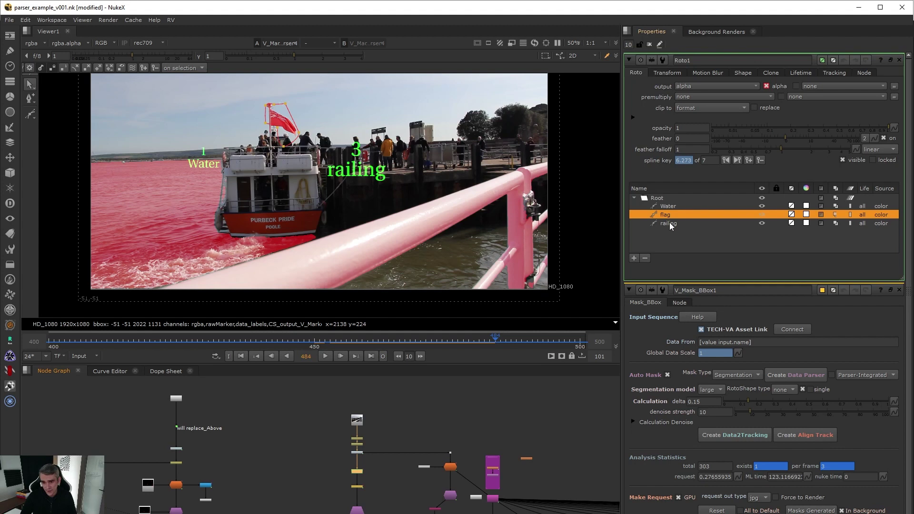
double_click(357, 510)
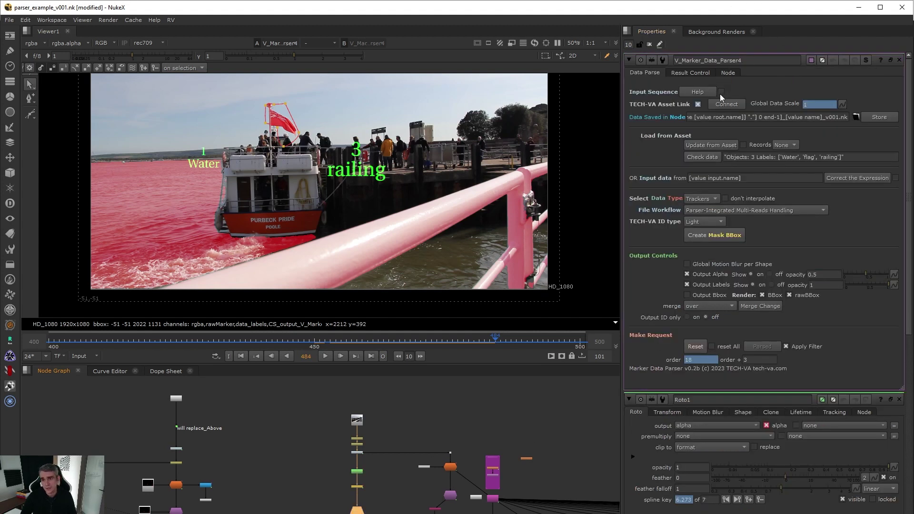
mouse_move(720, 93)
middle_drag(505, 429, 215, 356)
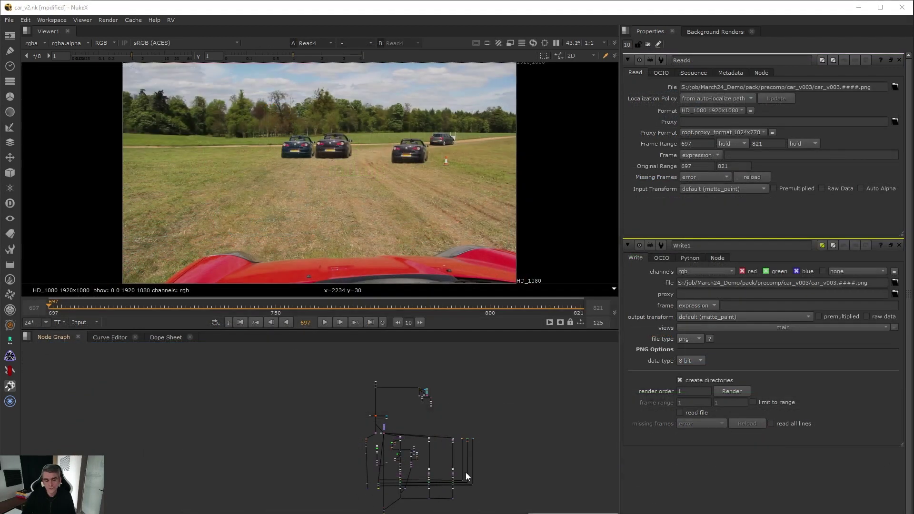
Step: Play the Read4 car precomp in car_v2.nk and enlarge the viewer to examine the multiplied cars
click(324, 322)
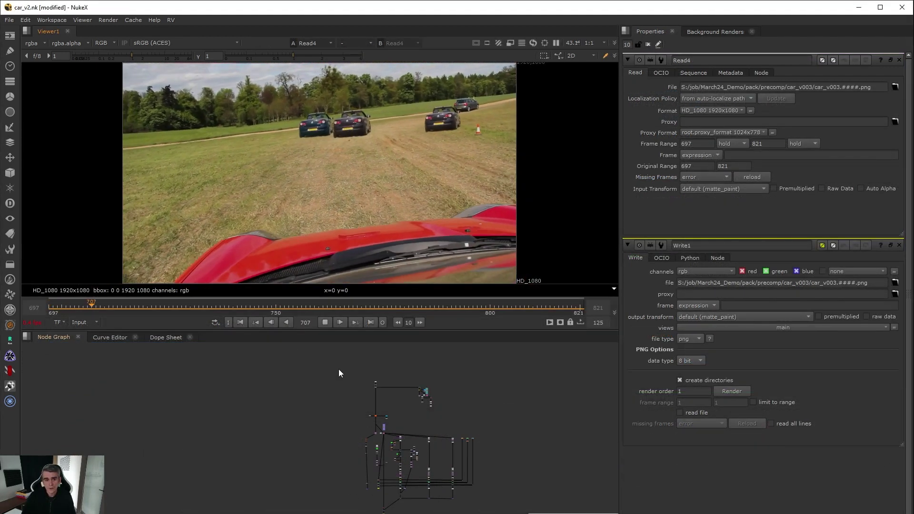
click(325, 322)
scroll(397, 439, up, 5)
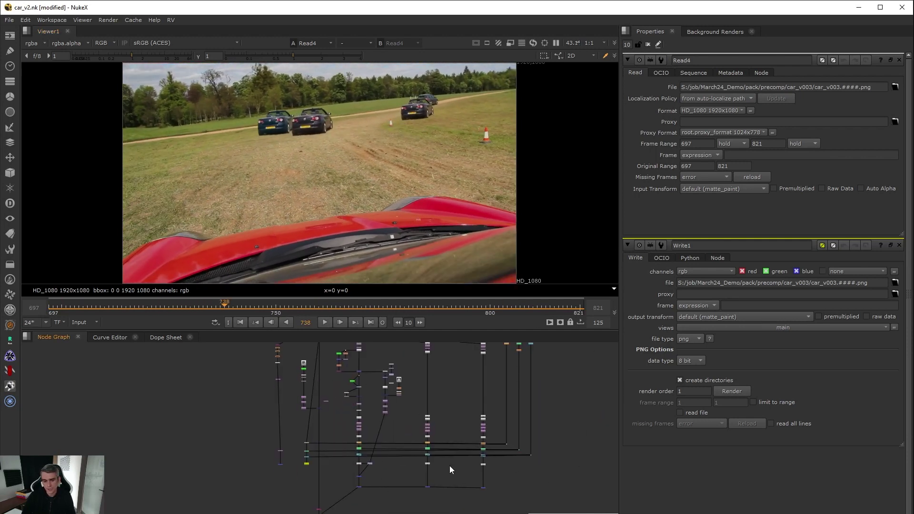
click(325, 322)
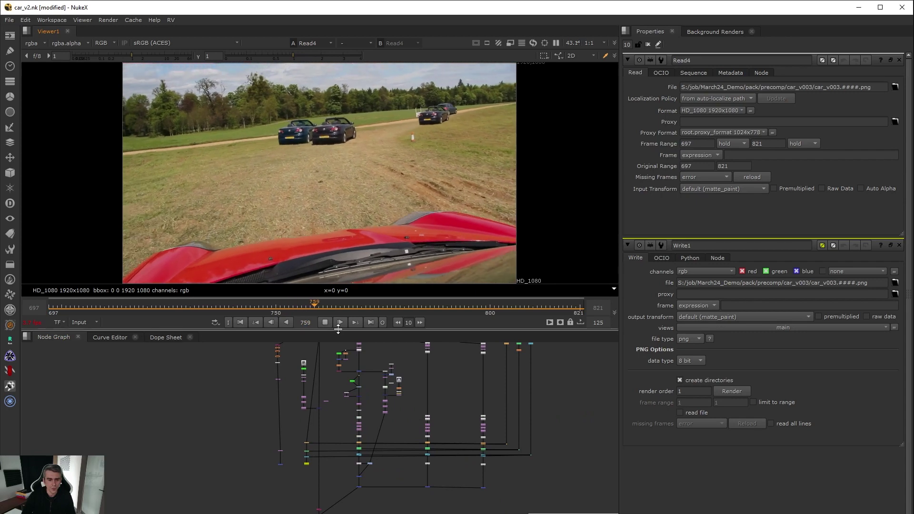
drag(338, 330, 340, 461)
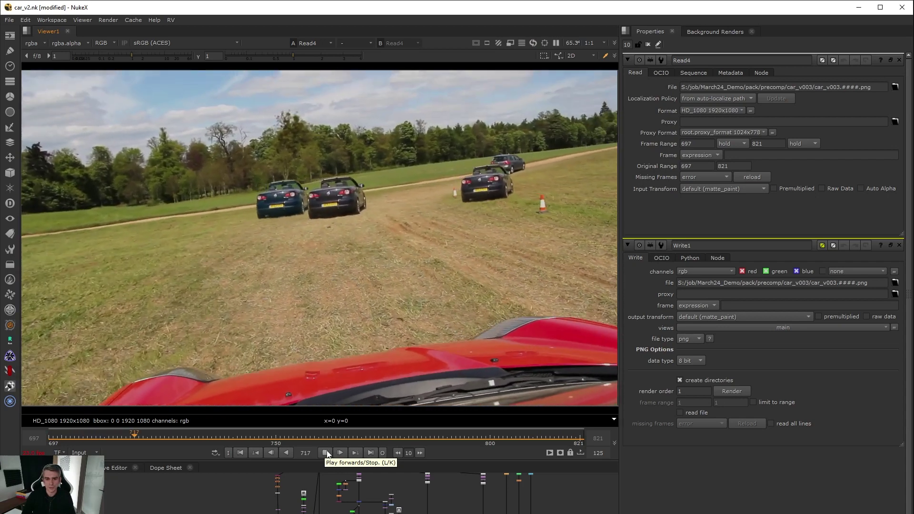
click(327, 453)
key(space)
key(space)
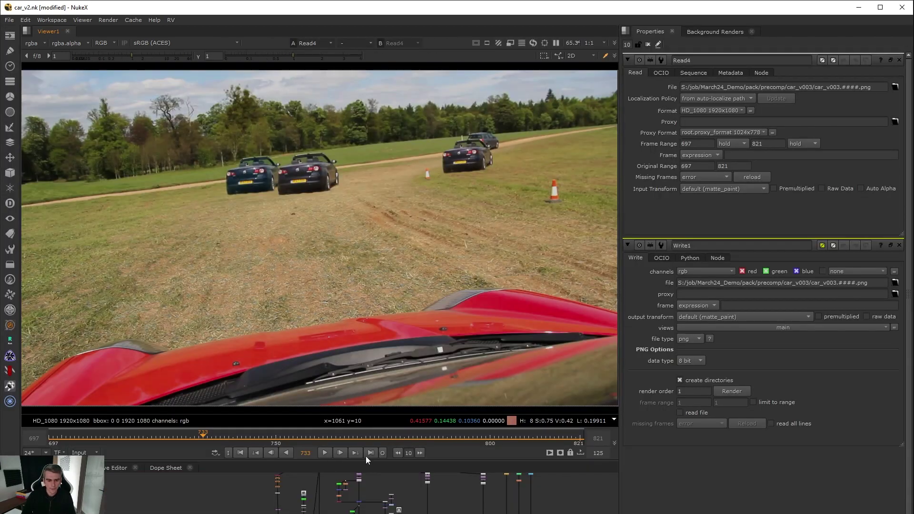
Step: Reduce the viewer's height and show the TECH-VA asset node's original plate output
drag(366, 460, 353, 370)
scroll(333, 400, up, 5)
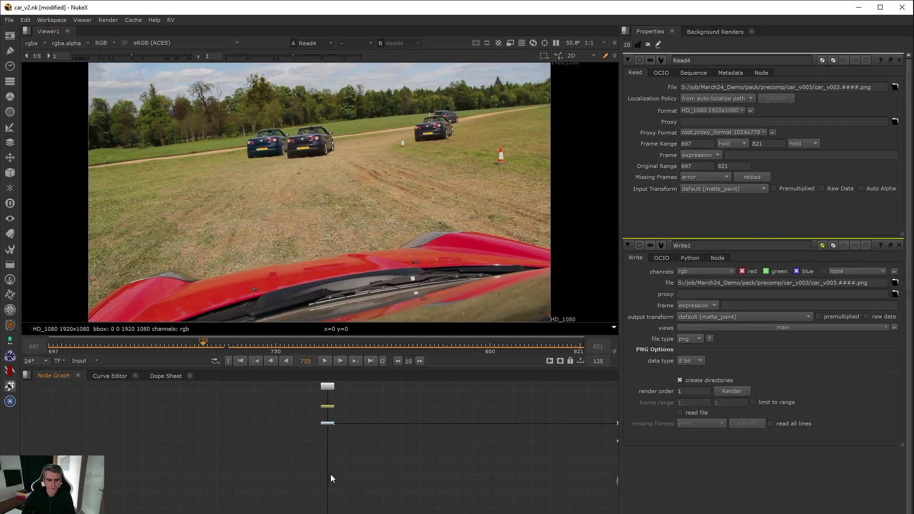
key(1)
scroll(369, 461, down, 5)
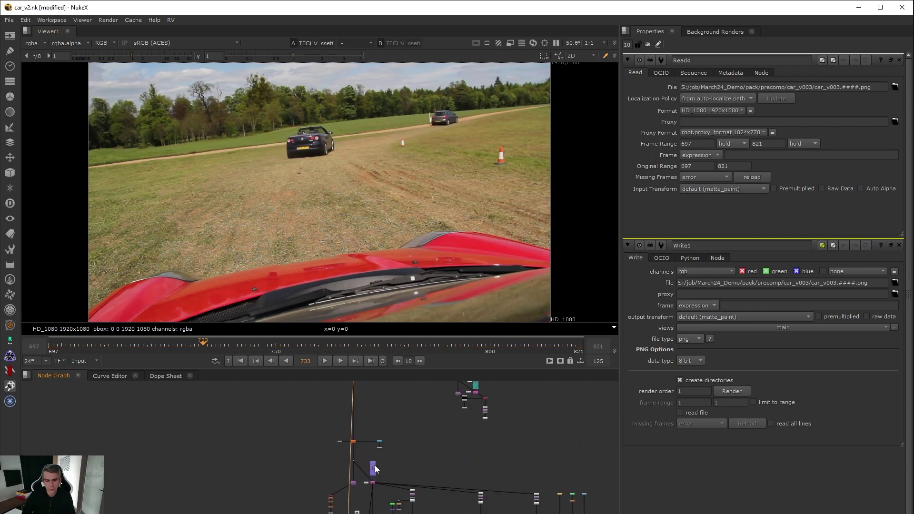
Step: Show Grade3's coloured car mattes in the viewer and briefly check the alpha channel
scroll(396, 507, up, 5)
click(357, 497)
key(1)
key(a)
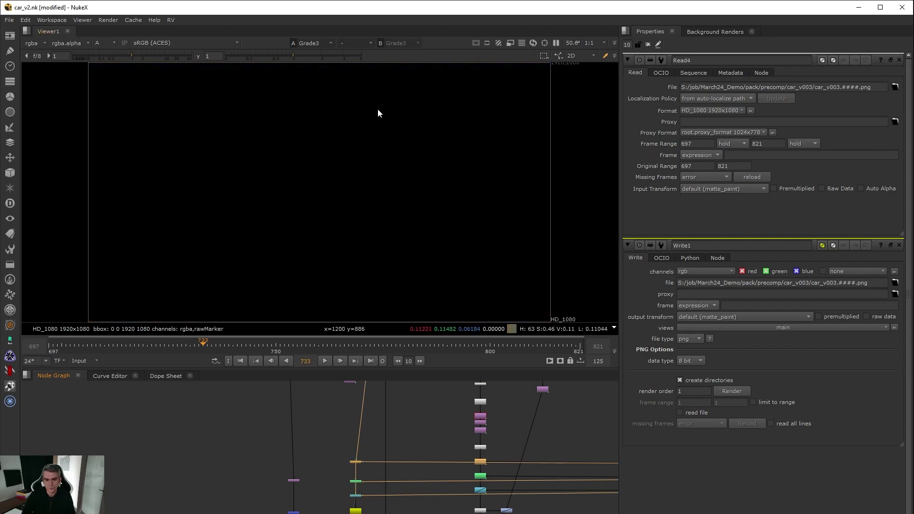
key(a)
scroll(359, 432, down, 3)
scroll(359, 431, up, 3)
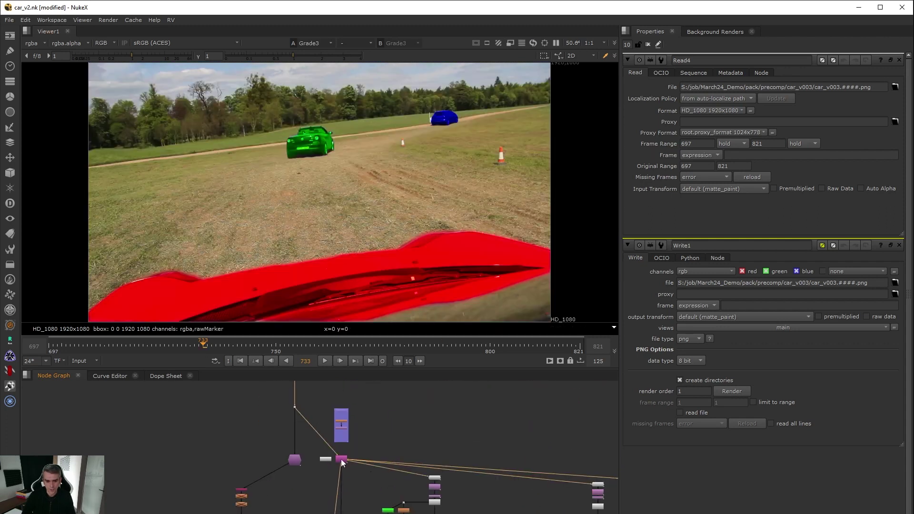
Step: Show V_Marker_Data_Parser1's output, compare its alpha with the colour view, and open its Result Control settings
click(299, 460)
key(1)
key(a)
key(a)
key(a)
key(a)
scroll(400, 450, down, 5)
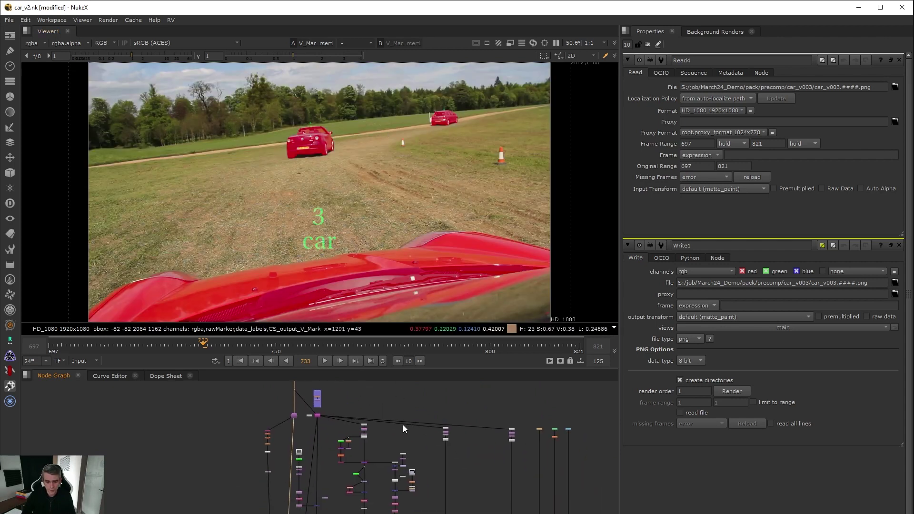
double_click(245, 398)
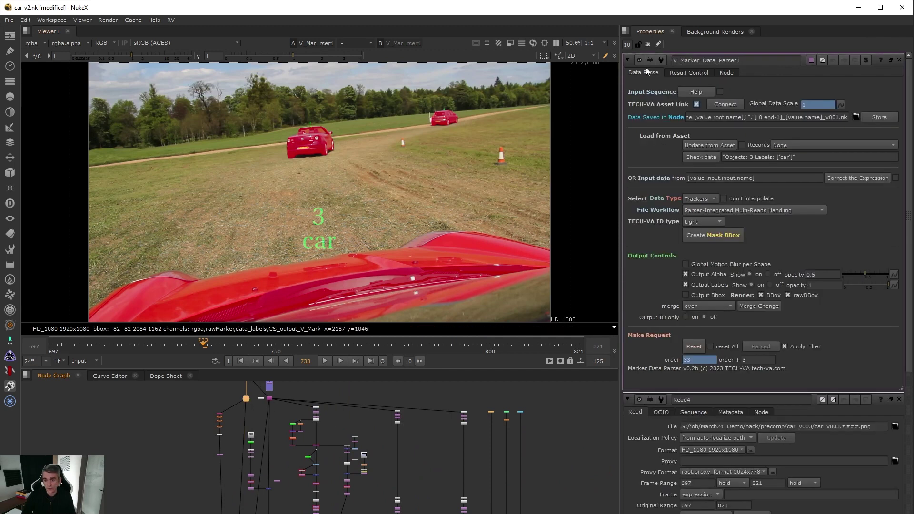
click(691, 74)
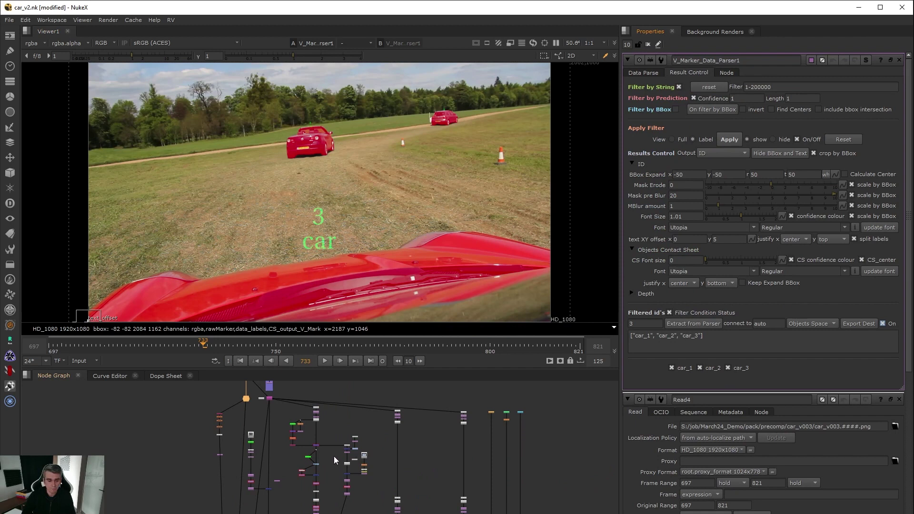
Step: Show NoOp3's cropped car in the viewer, close all open properties panels, and play from frame 733
scroll(312, 428, up, 3)
click(316, 422)
key(1)
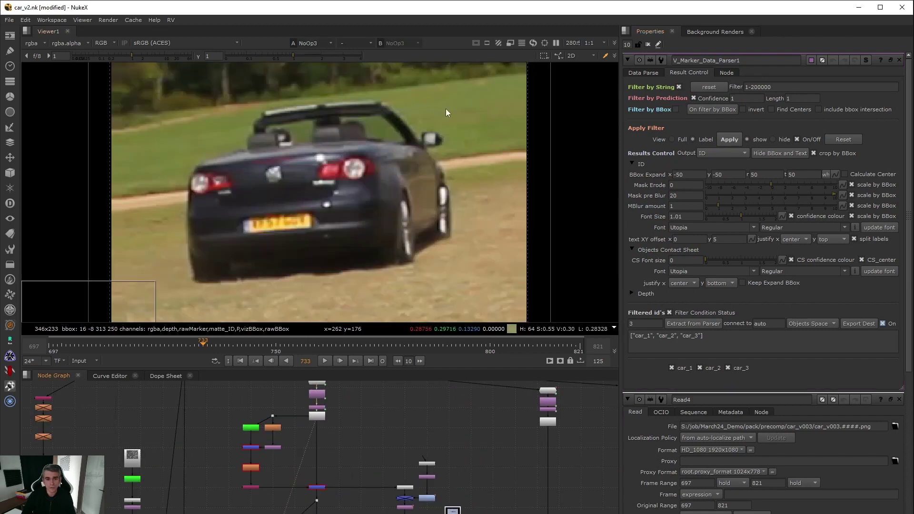
click(647, 44)
scroll(409, 210, down, 2)
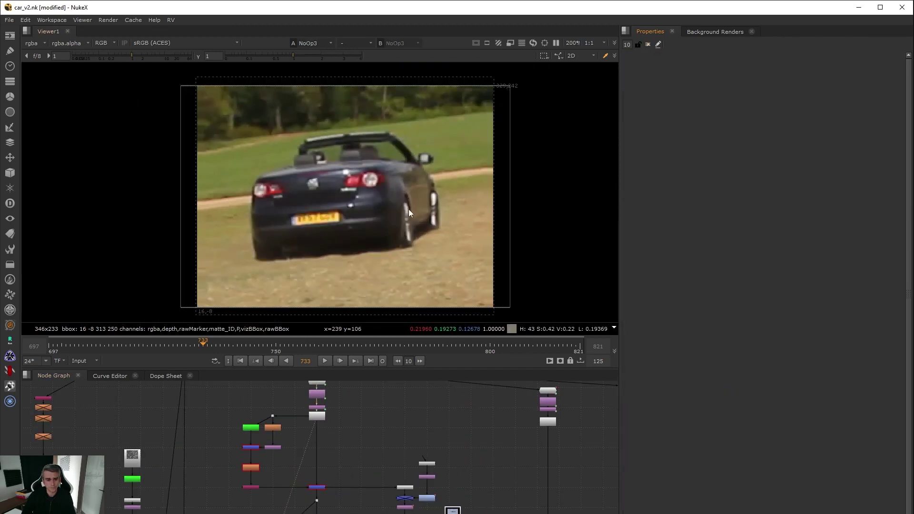
click(325, 361)
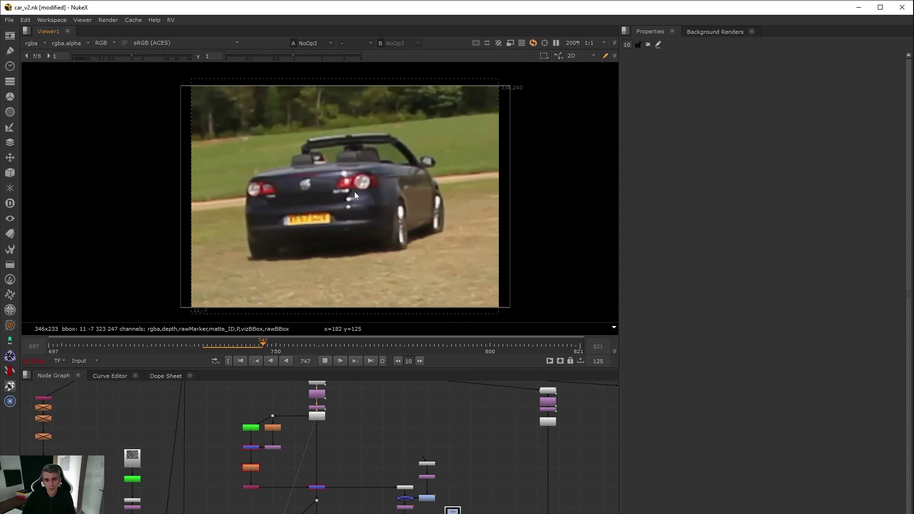
Step: Briefly check NoOp3's alpha during playback, return to the colour view, and stop the playback
key(a)
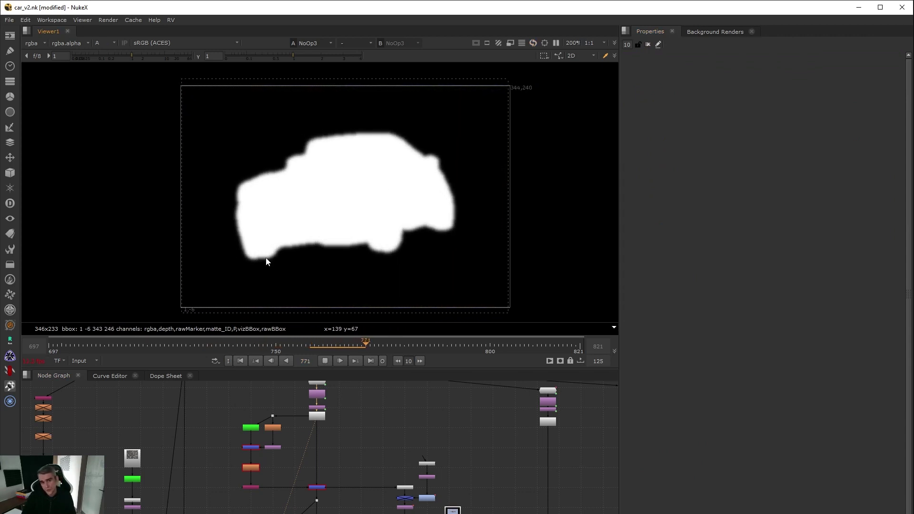
key(a)
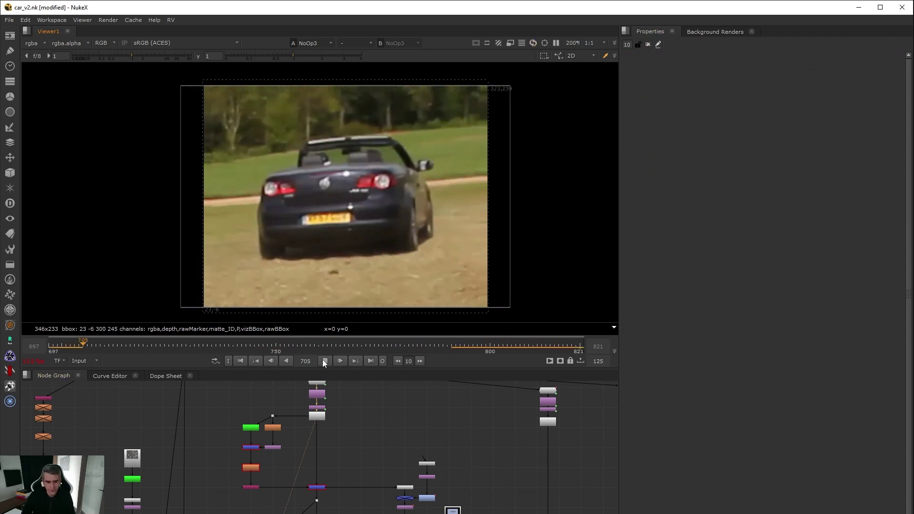
click(325, 361)
Step: Show Merge10's output in the viewer and compare its alpha matte with the colour image
click(318, 488)
key(1)
key(a)
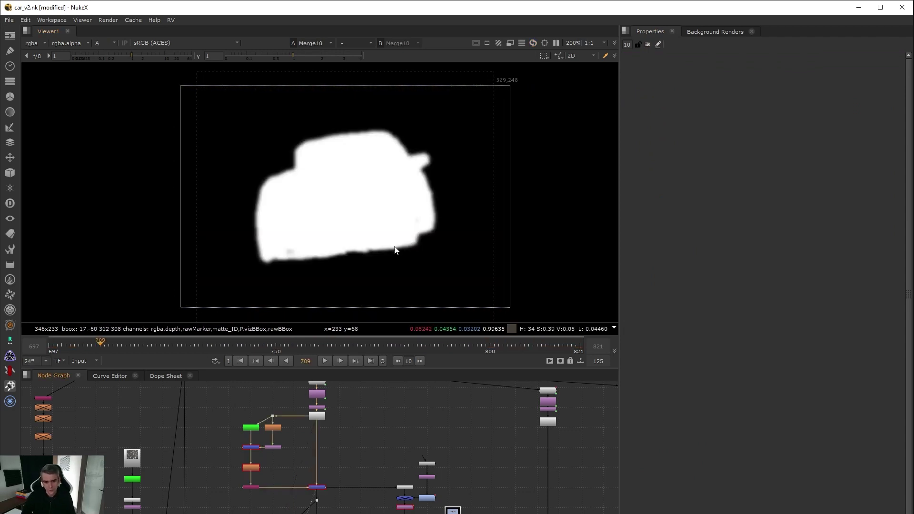
key(a)
key(a)
key(a)
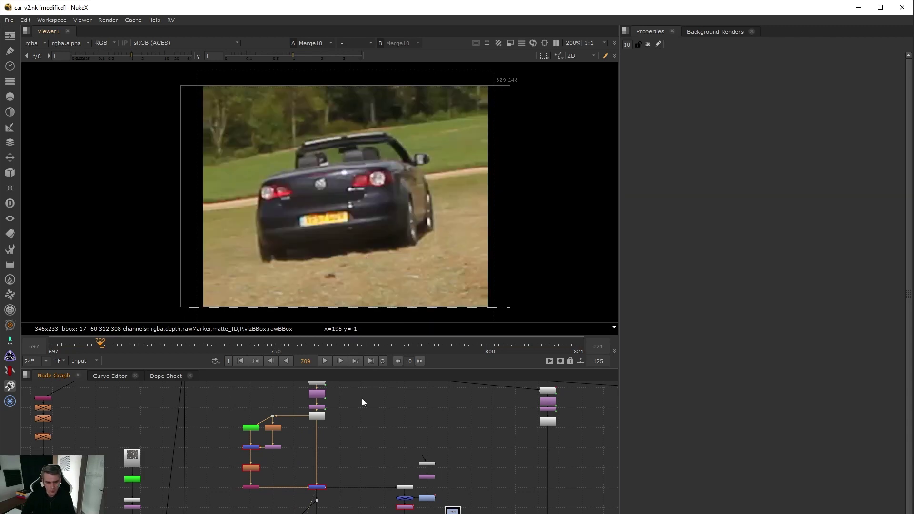
Step: Show the alpha mattes at Dot8, FilterErode1 and Transform11 in turn, following the branch from NoOp3
scroll(347, 493, down, 2)
scroll(321, 444, up, 8)
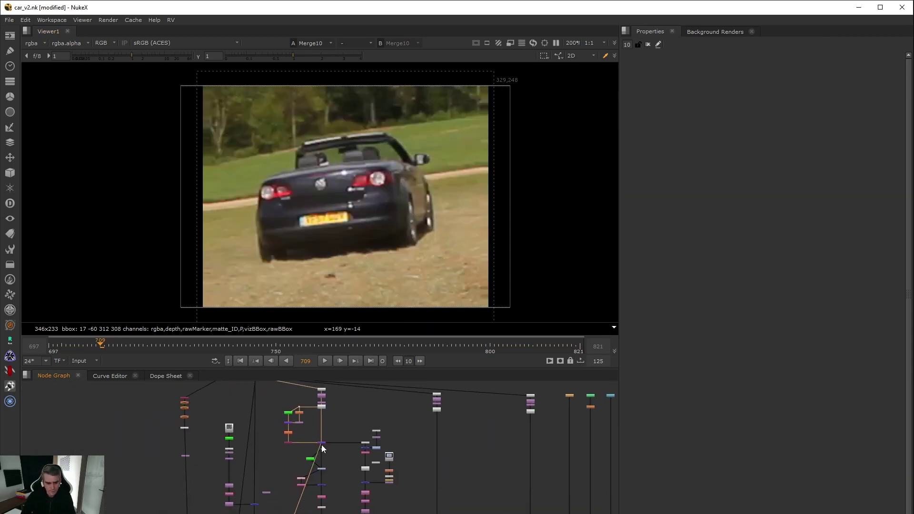
middle_drag(278, 440, 278, 479)
drag(263, 388, 319, 423)
key(1)
key(a)
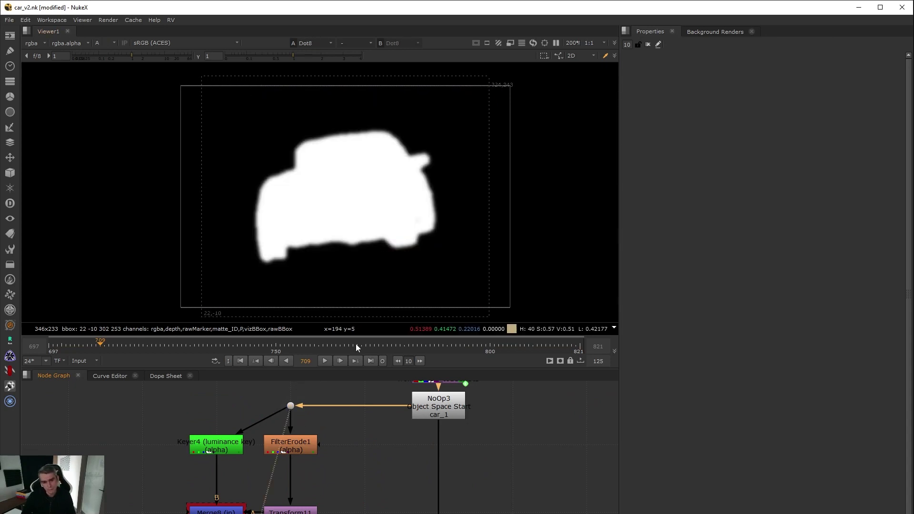
click(284, 452)
key(1)
click(287, 511)
key(1)
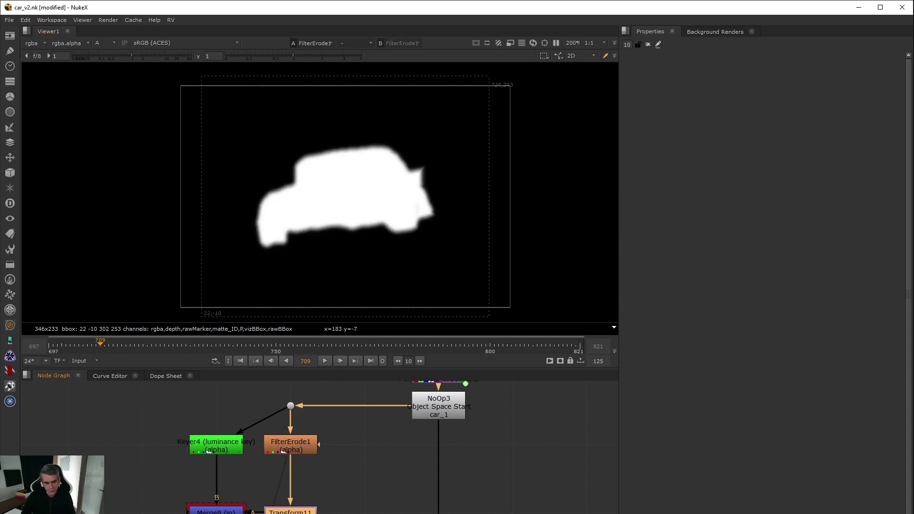
Step: Show Merge8's output and inspect the alpha where the luminance key is combined with the eroded, shifted matte
click(232, 510)
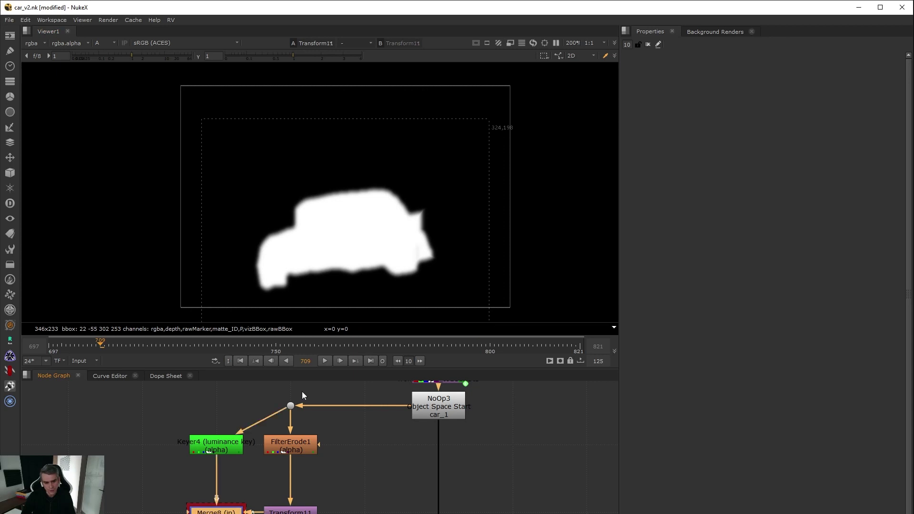
key(1)
key(a)
key(a)
middle_drag(344, 449, 350, 464)
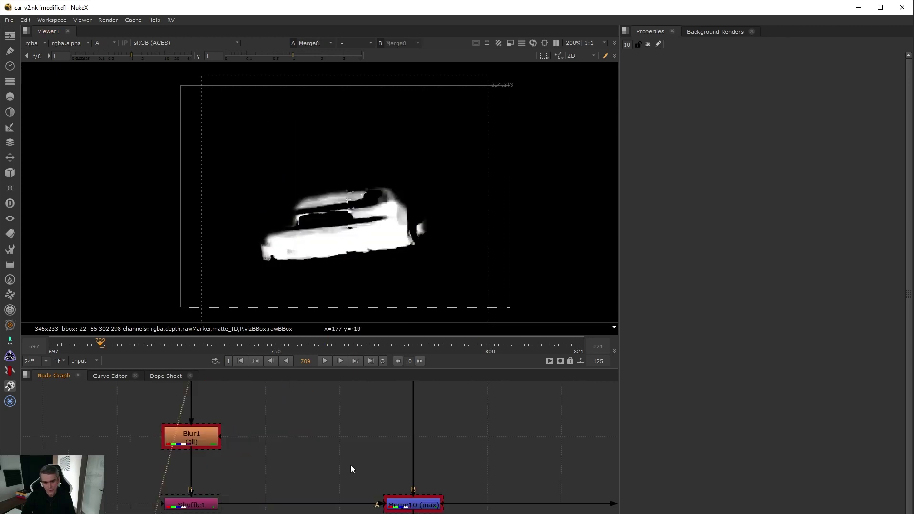
Step: Show Merge10's output again, check its alpha, and return to the colour view of the car
click(421, 508)
key(1)
key(a)
key(a)
scroll(377, 253, down, 3)
key(a)
scroll(400, 487, down, 5)
middle_drag(445, 513, 420, 442)
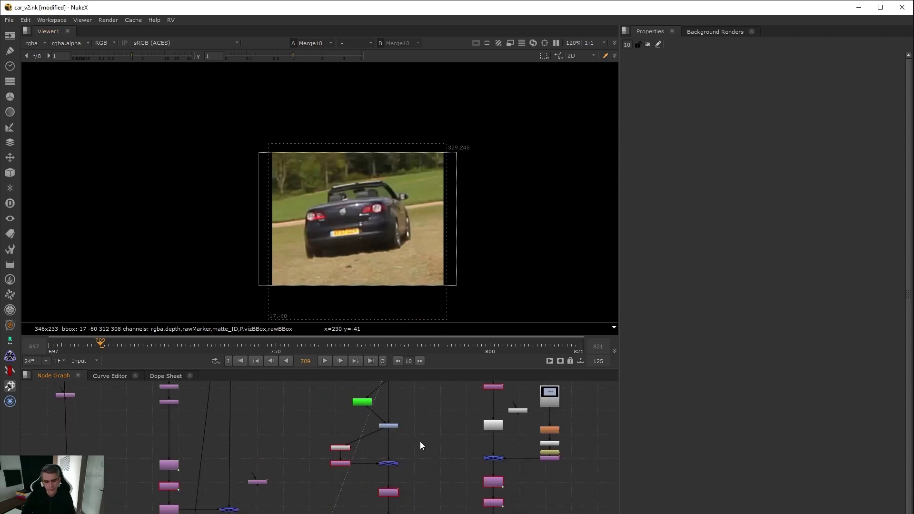
Step: Open V_Marker1's settings, highlight the ML time under Analysis Statistics, and close all open properties panels
middle_drag(441, 470, 419, 513)
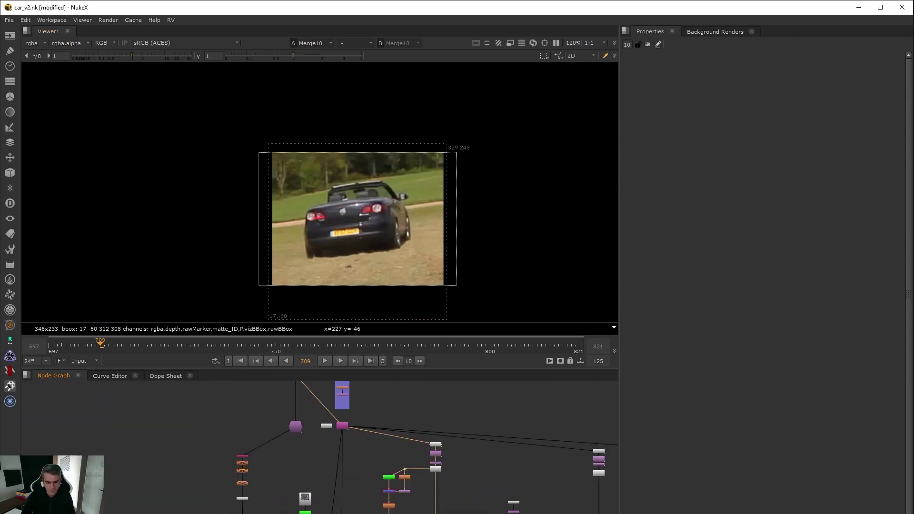
double_click(303, 436)
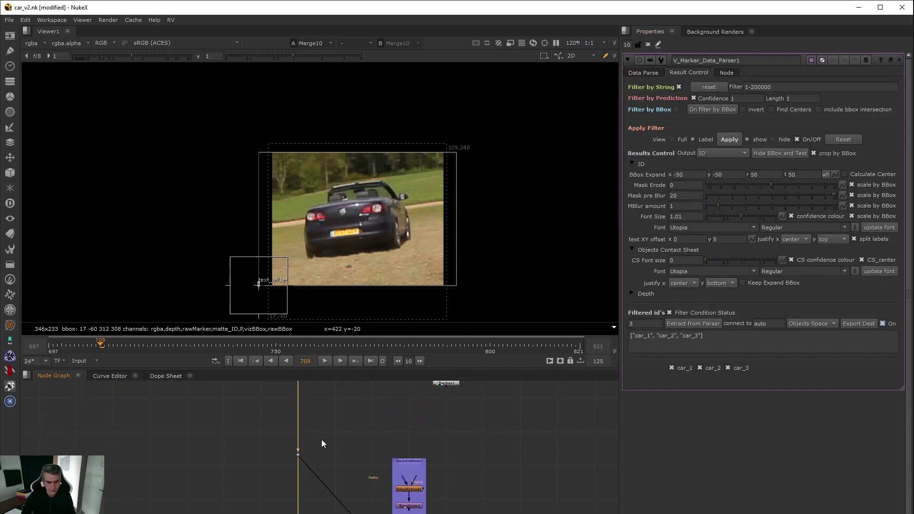
middle_drag(322, 442, 347, 513)
double_click(327, 493)
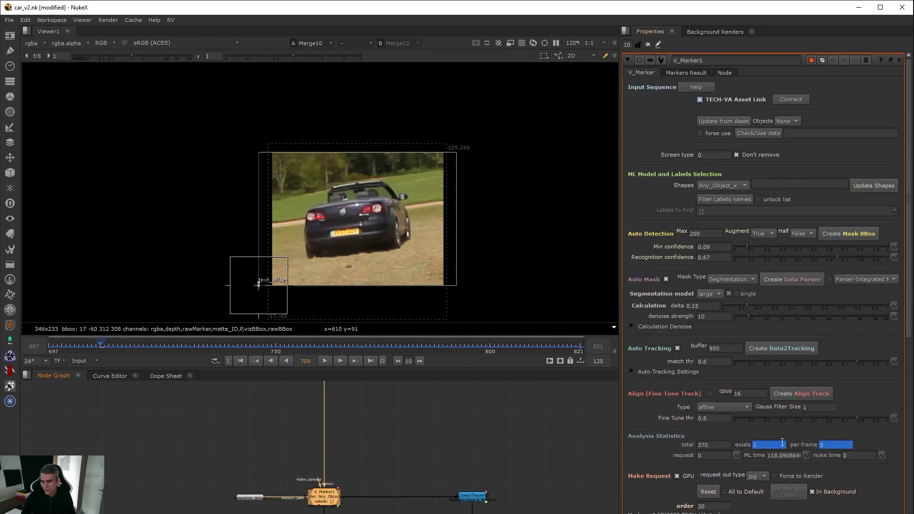
drag(783, 456, 705, 462)
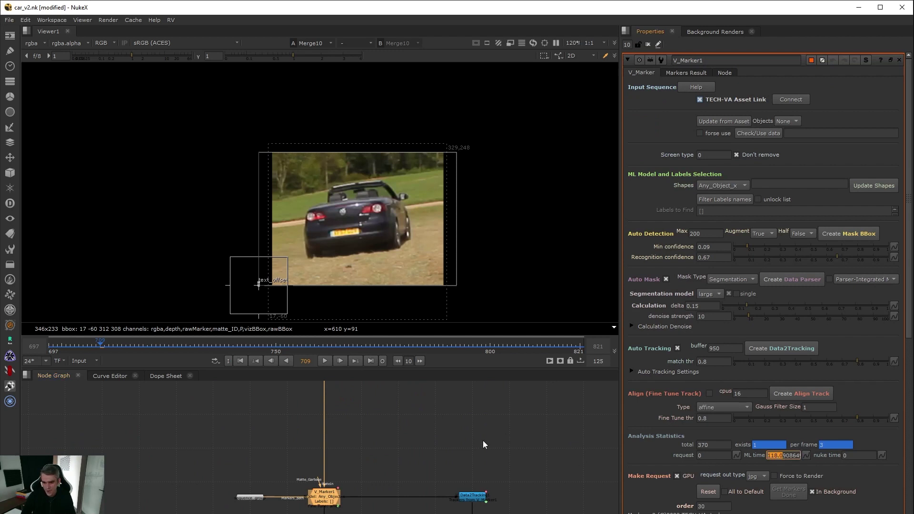
scroll(482, 441, down, 8)
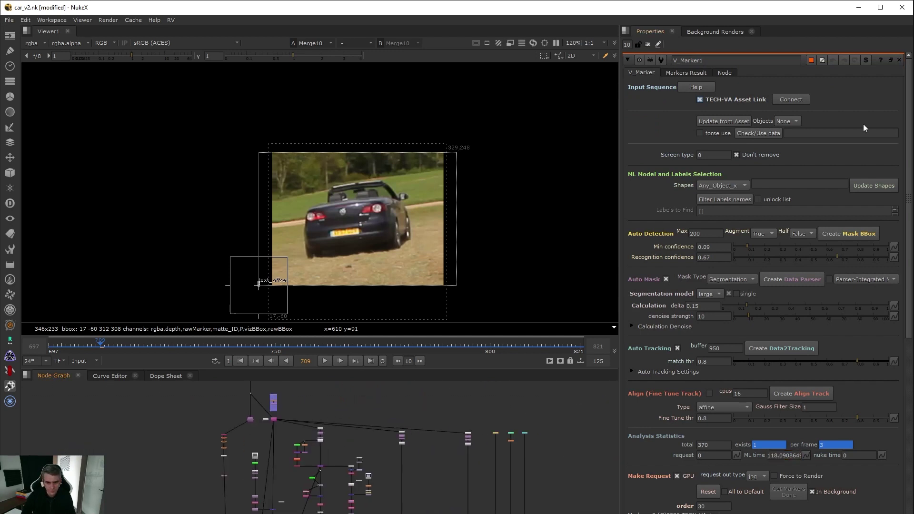
click(648, 45)
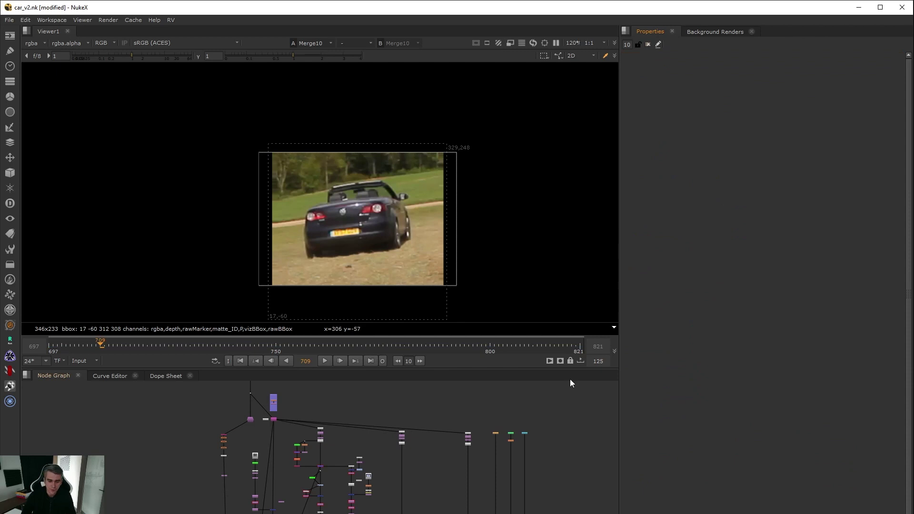
Step: Return to the car_1 branch in the node graph and show NoOp3's output in the viewer
scroll(419, 460, down, 3)
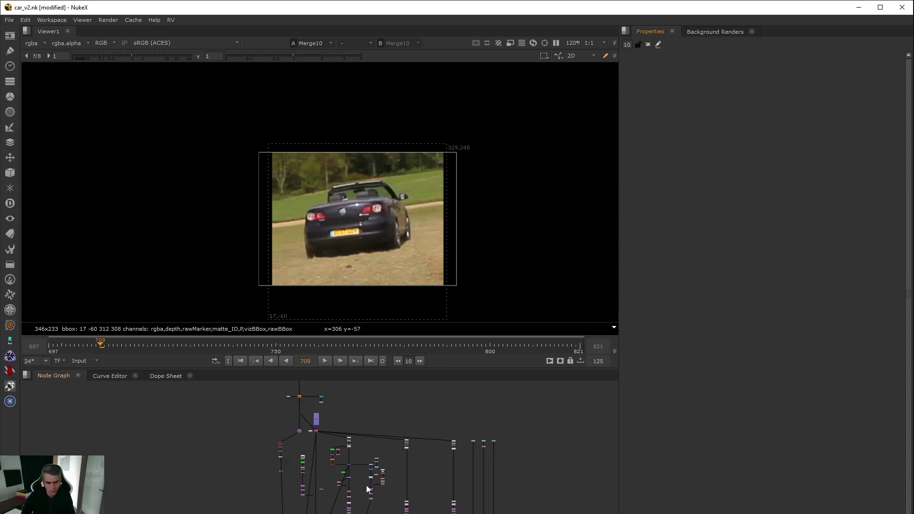
scroll(338, 462, up, 4)
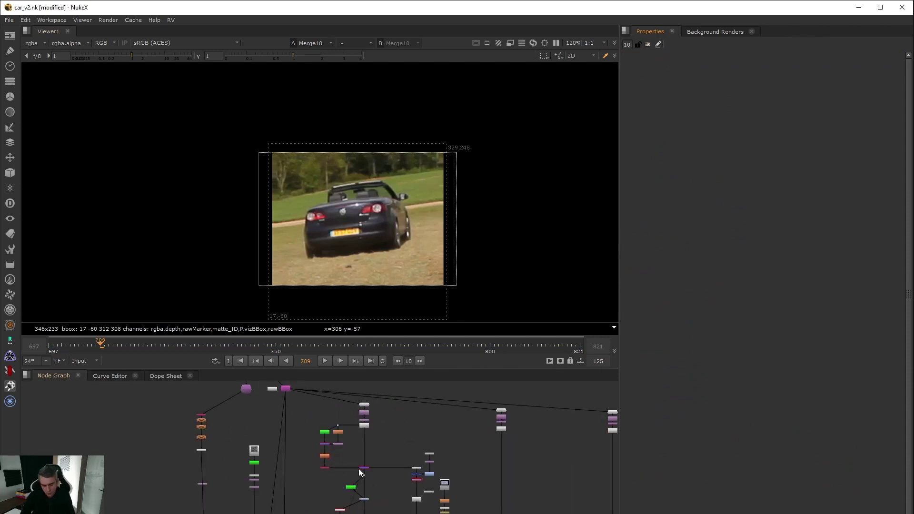
scroll(388, 443, up, 3)
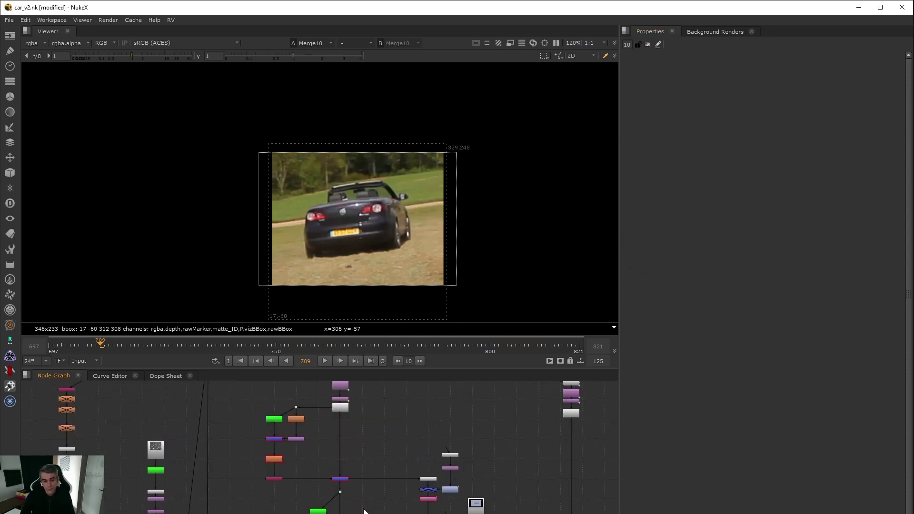
key(1)
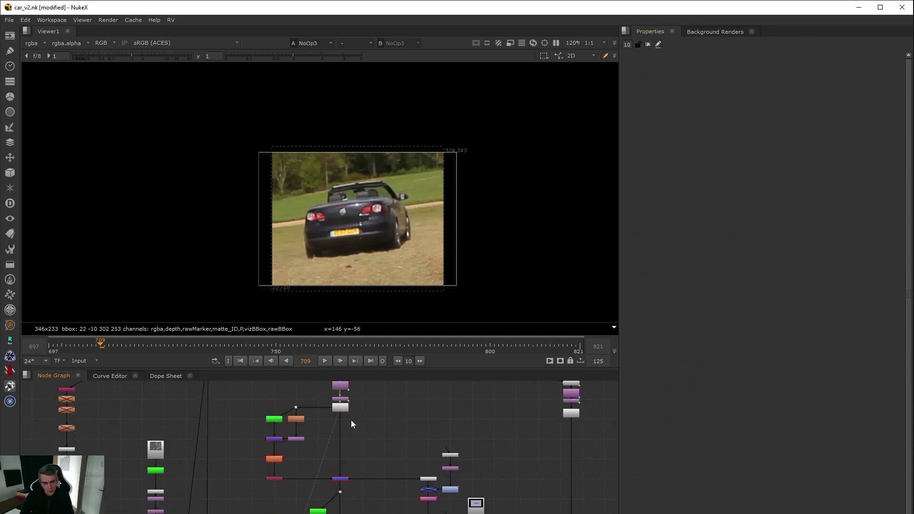
Step: Show Merge4's final composite in a maximised, fitted viewer, play from frame 709 to 726, and restore the layout
scroll(418, 466, down, 3)
middle_drag(417, 467, 430, 377)
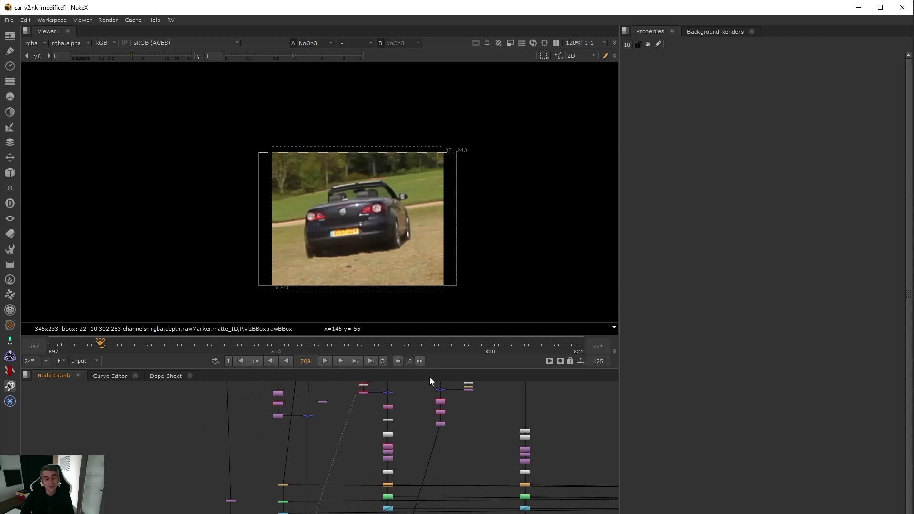
middle_drag(412, 457, 427, 398)
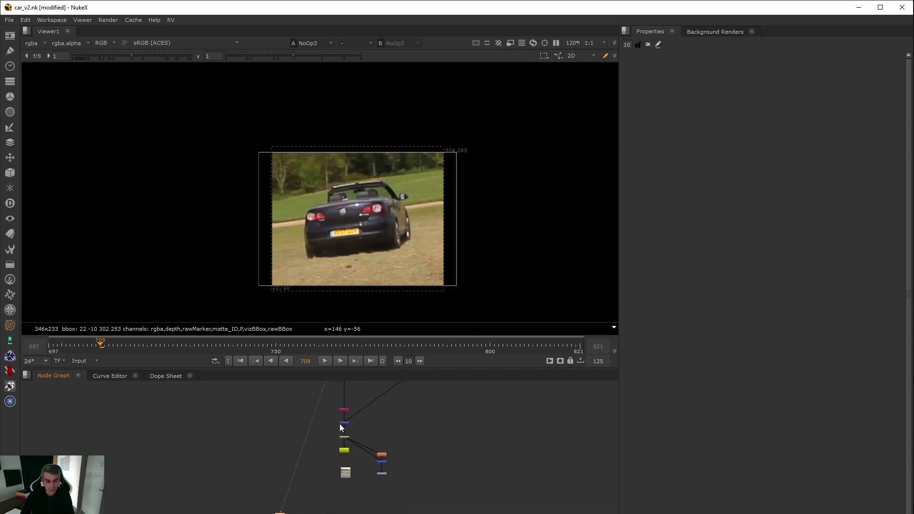
key(1)
key(space)
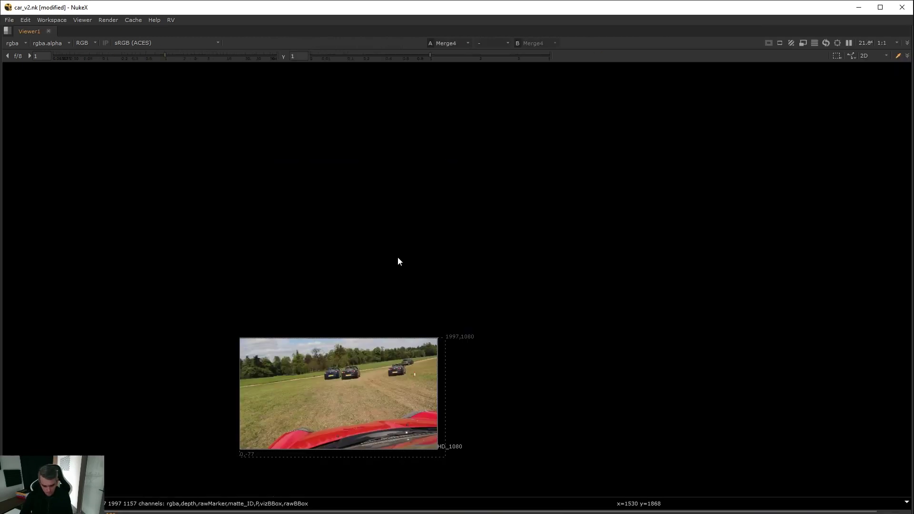
key(f)
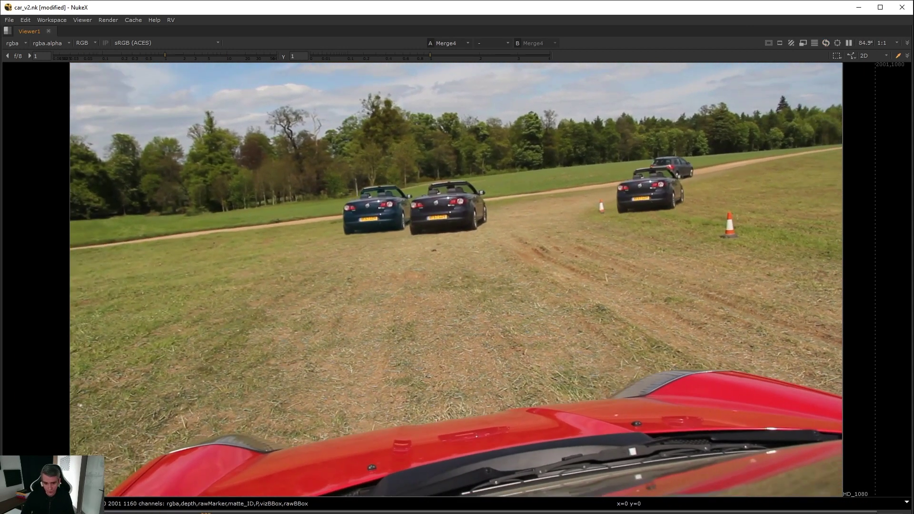
key(k)
key(space)
Step: Pull the purple node directly below the blue merge out of the car_1 stream and leave it as a side branch
scroll(384, 427, down, 5)
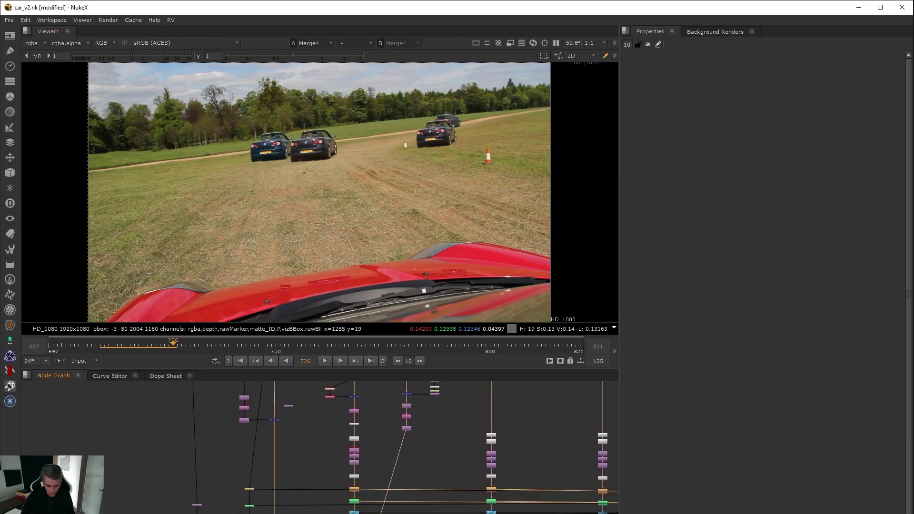
middle_drag(378, 504, 392, 456)
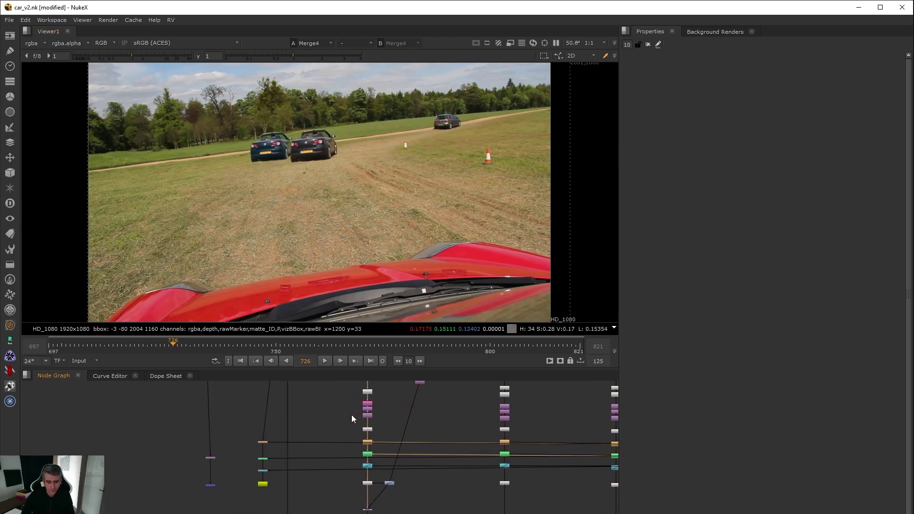
middle_drag(353, 402, 354, 457)
scroll(385, 508, up, 3)
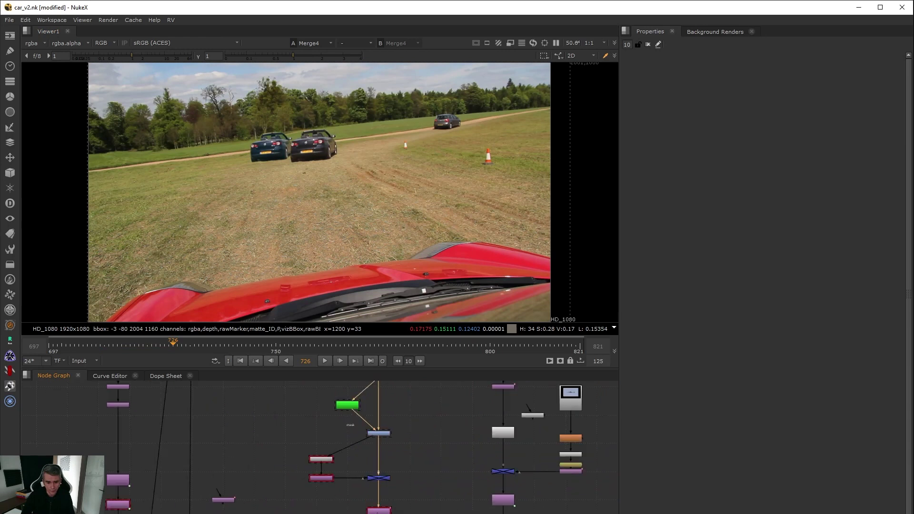
click(379, 479)
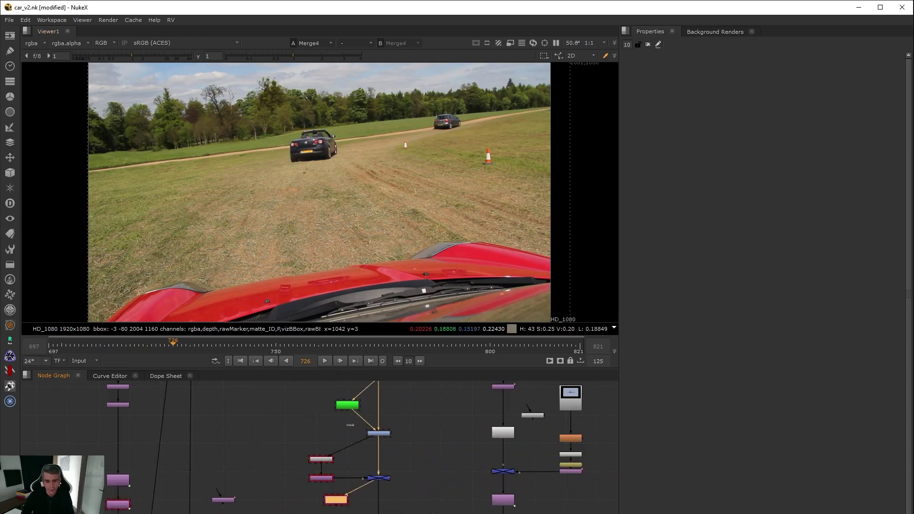
middle_drag(425, 493, 423, 440)
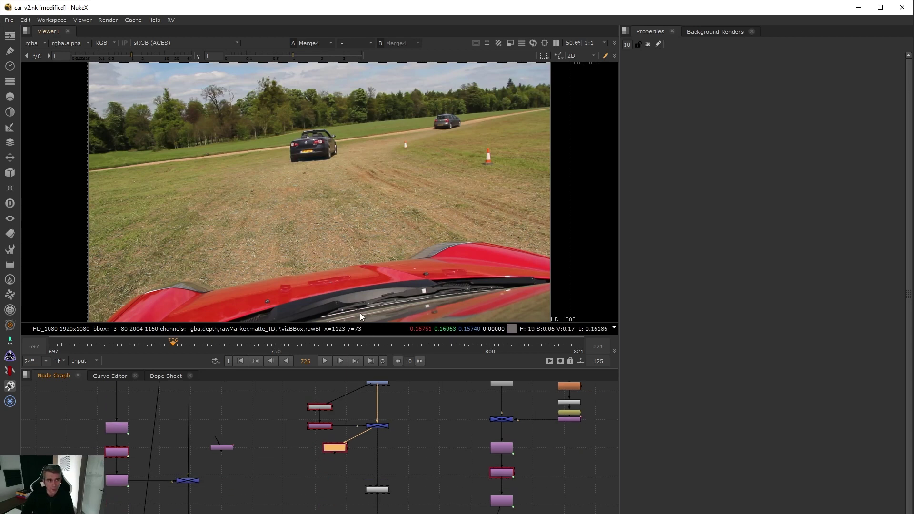
Step: Try a new Transform node below the blue merge in the car_1 branch, and delete it
click(406, 458)
key(t)
mouse_move(401, 446)
mouse_down()
mouse_move(377, 427)
mouse_move(405, 458)
mouse_move(396, 460)
mouse_up()
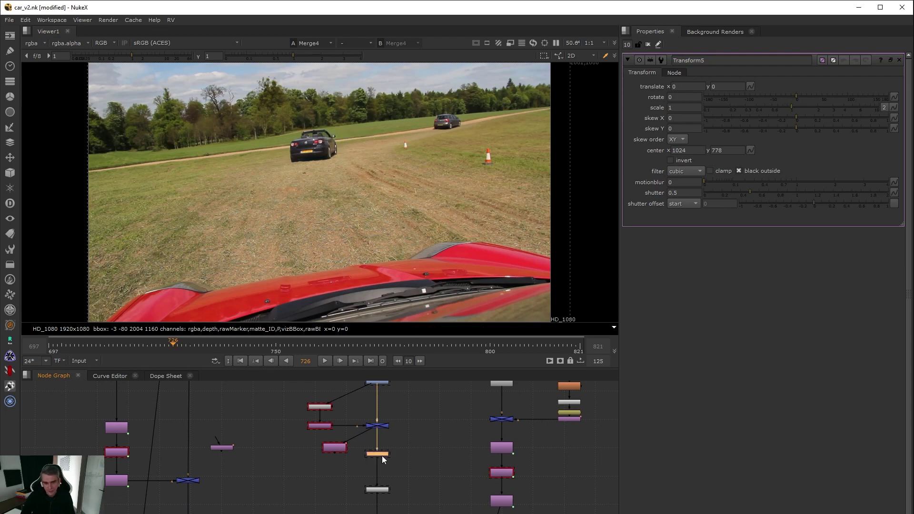
key(Delete)
key(Tab)
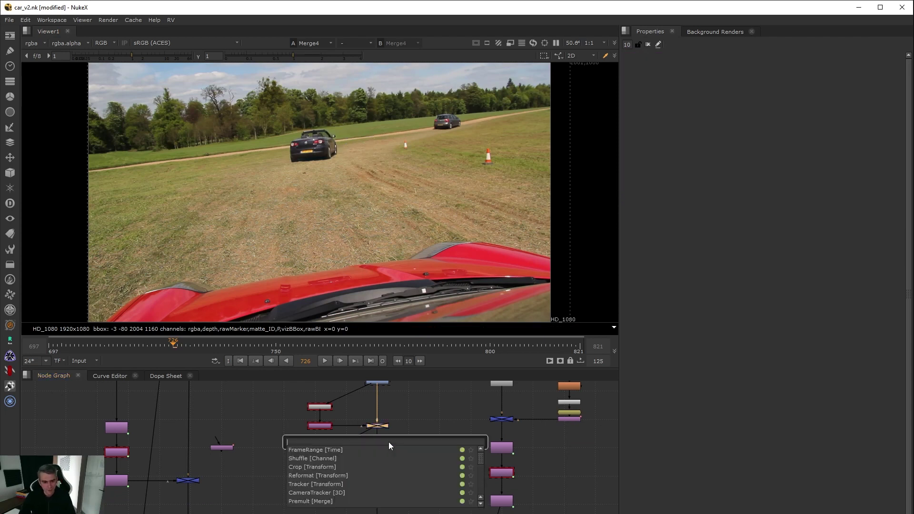
text(tra)
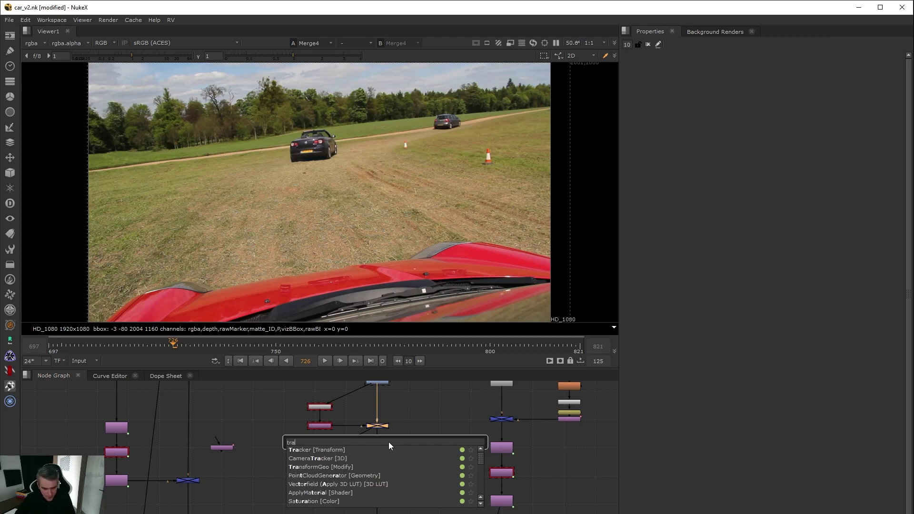
text(n)
key(Down)
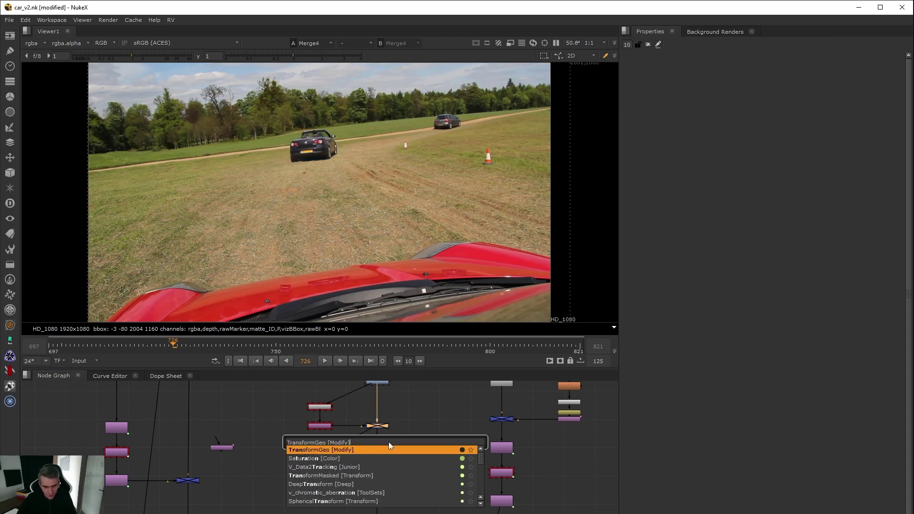
key(Down)
key(Down)
key(Down)
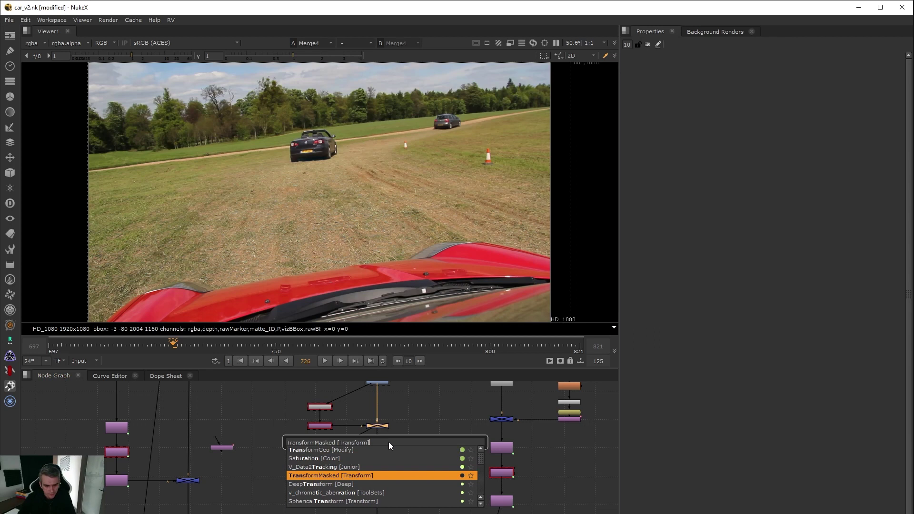
key(Escape)
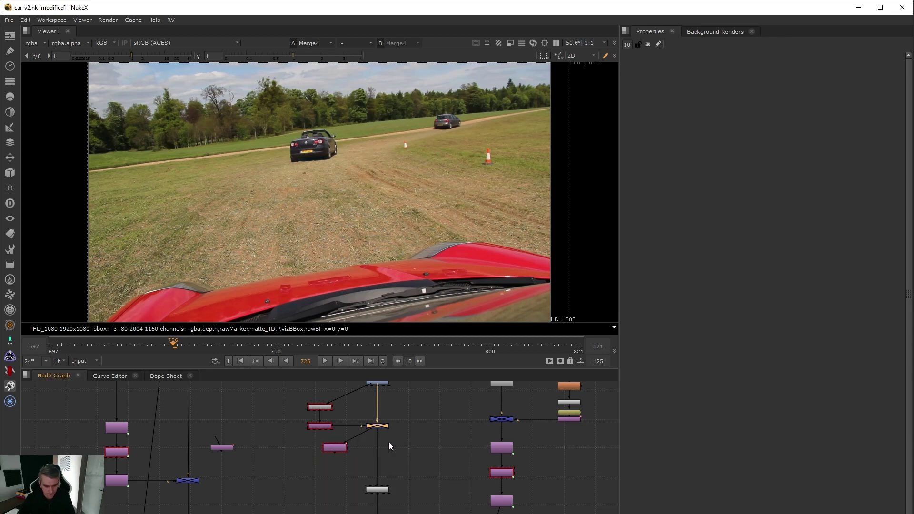
key(Tab)
text(transf)
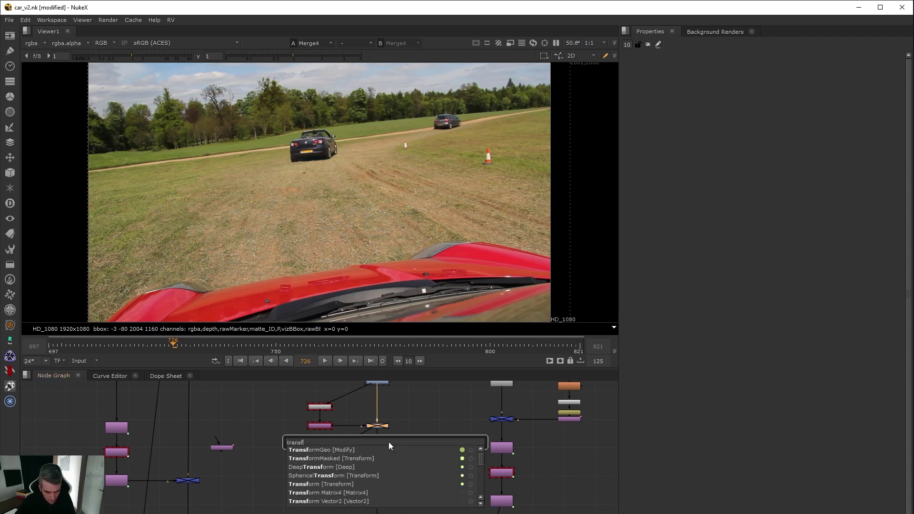
text(orm)
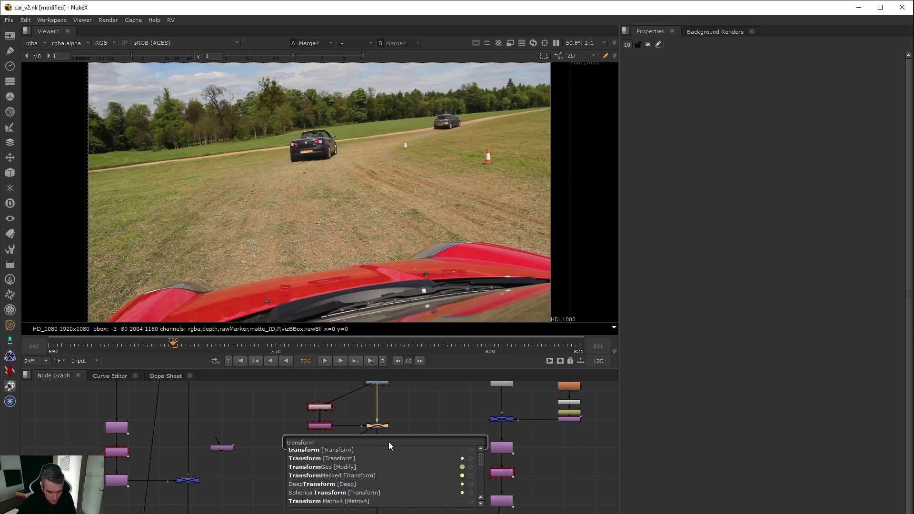
key(BackSpace)
key(BackSpace)
key(BackSpace)
key(BackSpace)
key(BackSpace)
key(BackSpace)
key(BackSpace)
key(BackSpace)
key(BackSpace)
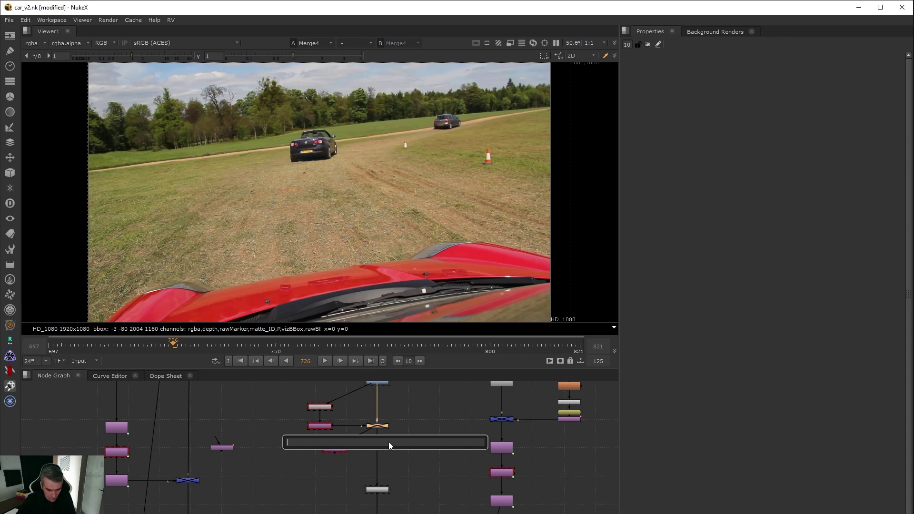
key(Down)
key(Escape)
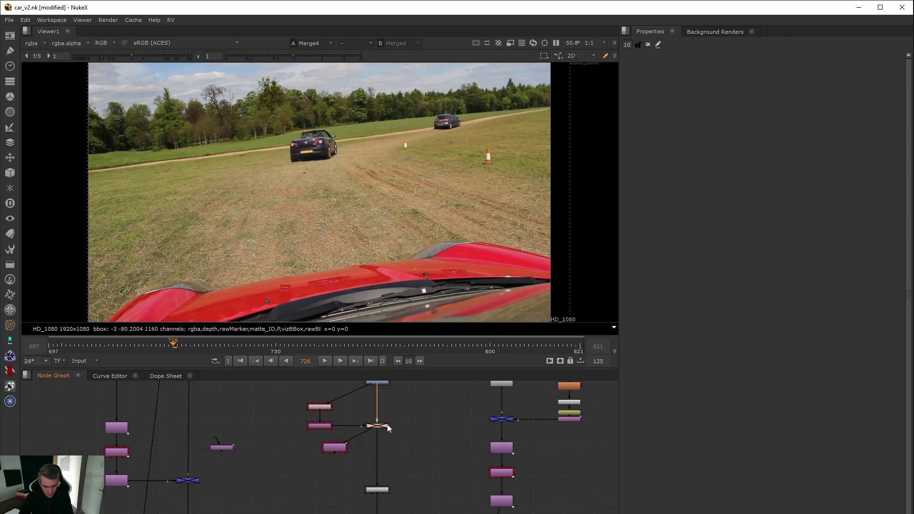
Step: Branch a new Transform node off the blue merge, view it, and place its centre under the car at about x 165.5, y 53.5
key(t)
click(404, 439)
drag(414, 429, 416, 450)
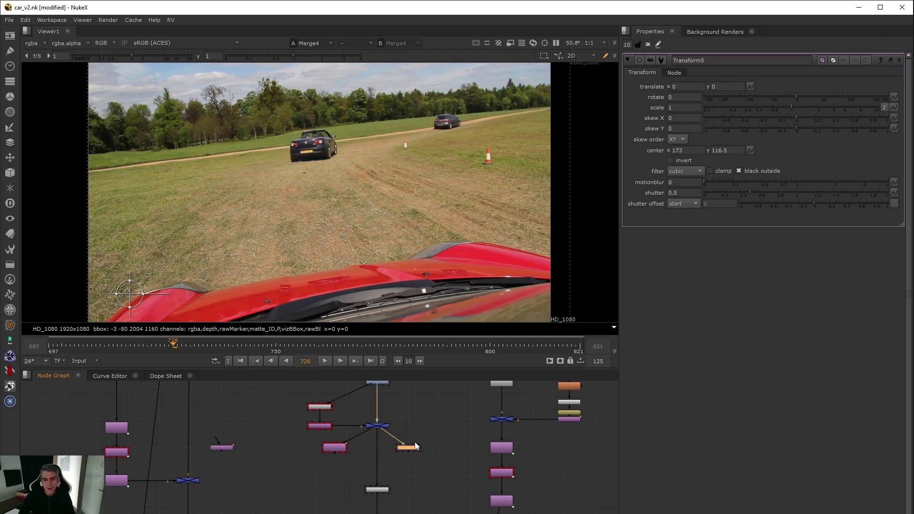
key(1)
scroll(372, 253, down, 2)
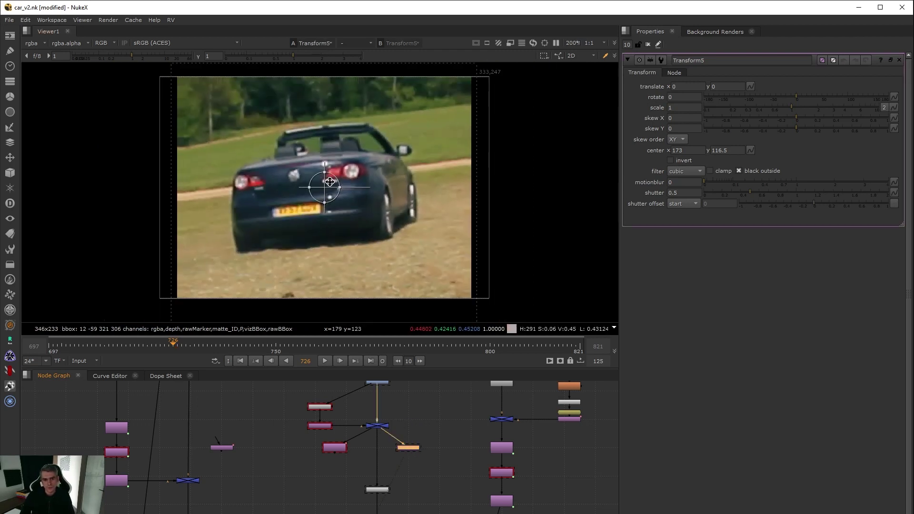
ctrl+drag(326, 186, 316, 249)
key(a)
key(a)
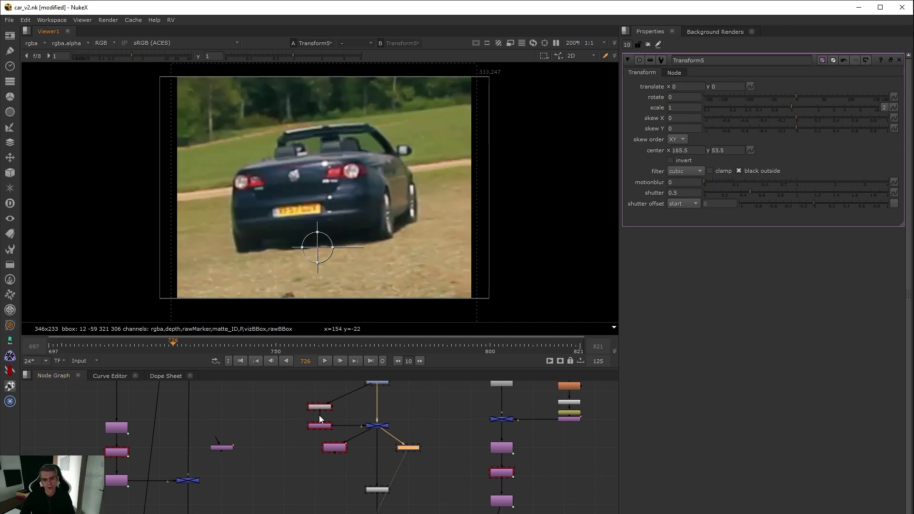
Step: Insert the new Transform into the car_1 stream below the blue merge and show Merge4's output in the viewer
drag(409, 451, 380, 452)
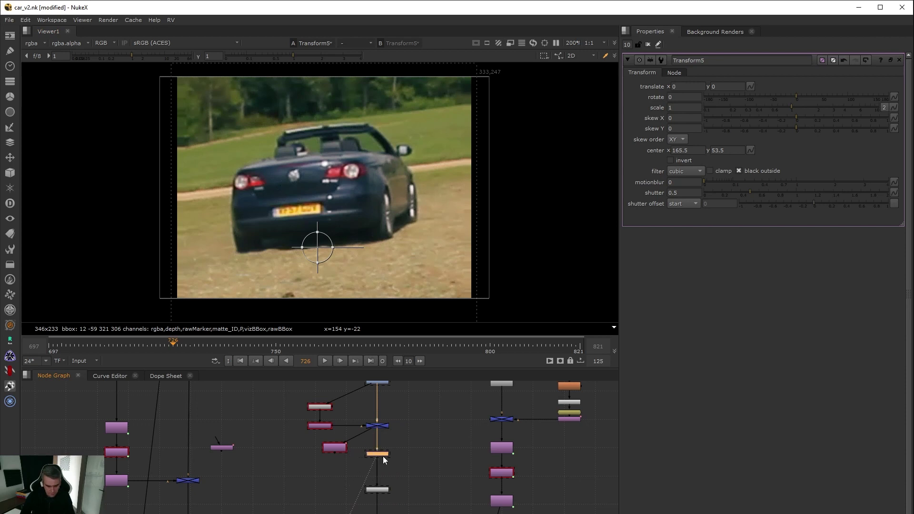
scroll(339, 465, down, 8)
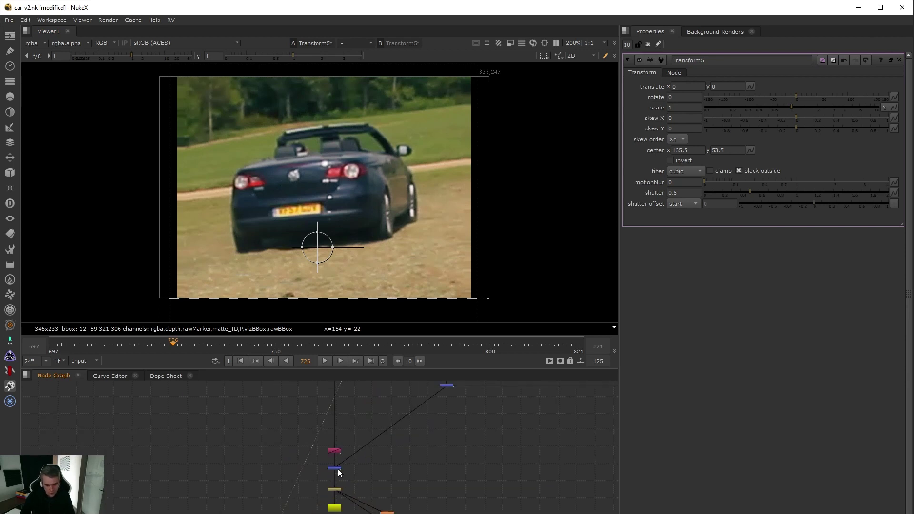
scroll(358, 490, up, 3)
key(1)
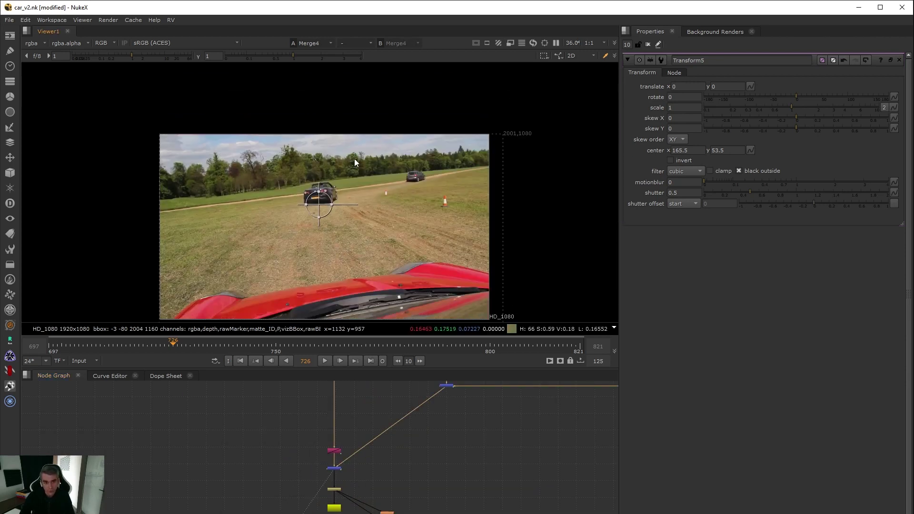
scroll(340, 180, up, 2)
middle_drag(342, 202, 346, 171)
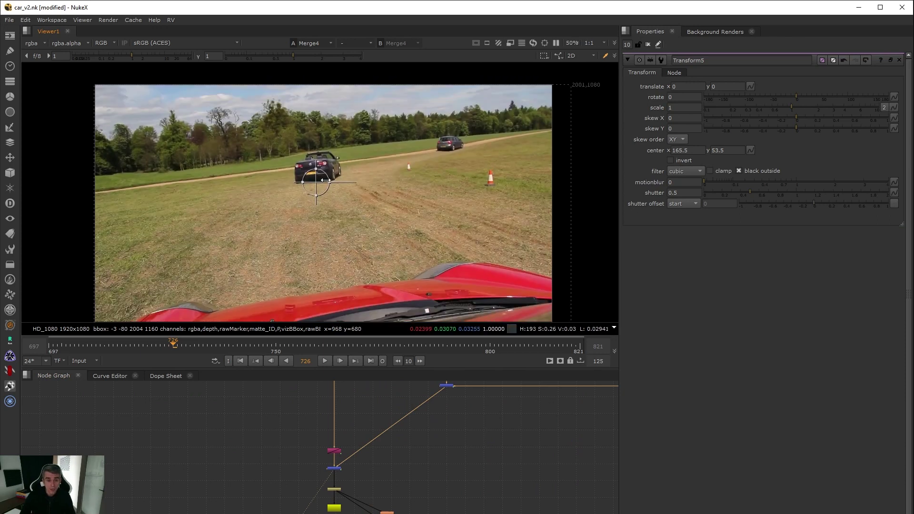
Step: Offset the duplicate car with Transform5 by about x 238, y 4 and play the composite to frame 746
drag(367, 177, 423, 176)
click(325, 361)
middle_drag(345, 383, 353, 379)
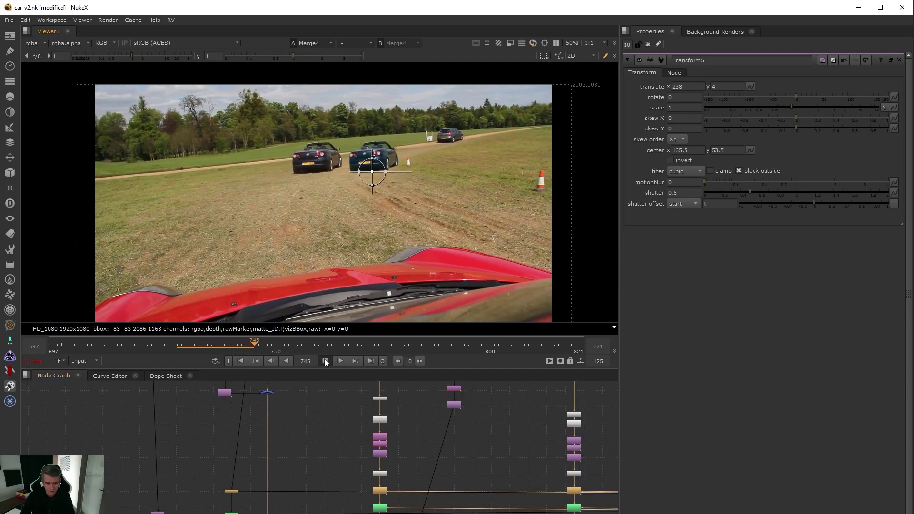
click(325, 362)
Step: Tint the duplicate car orange by setting Grade4's gain to about 1.886 red, 0.916 green and -0.014 blue
scroll(366, 448, up, 3)
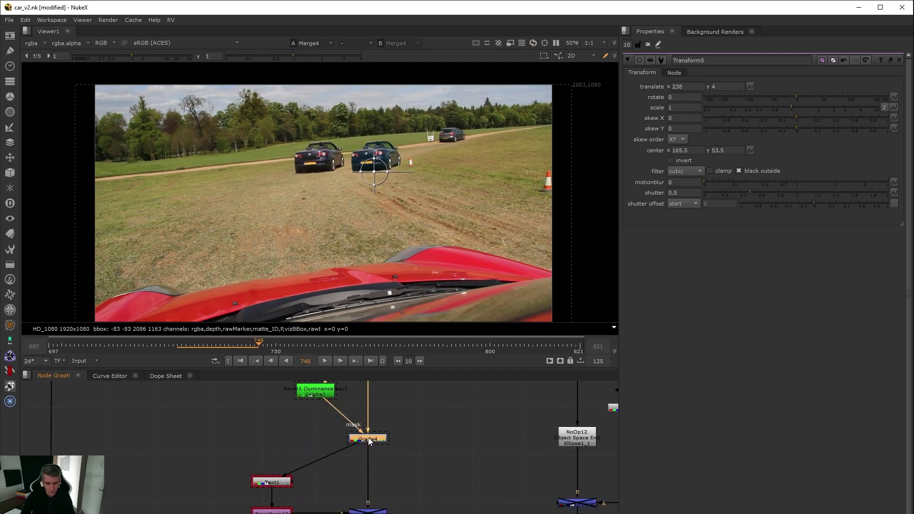
scroll(371, 445, down, 3)
scroll(372, 448, up, 4)
double_click(370, 440)
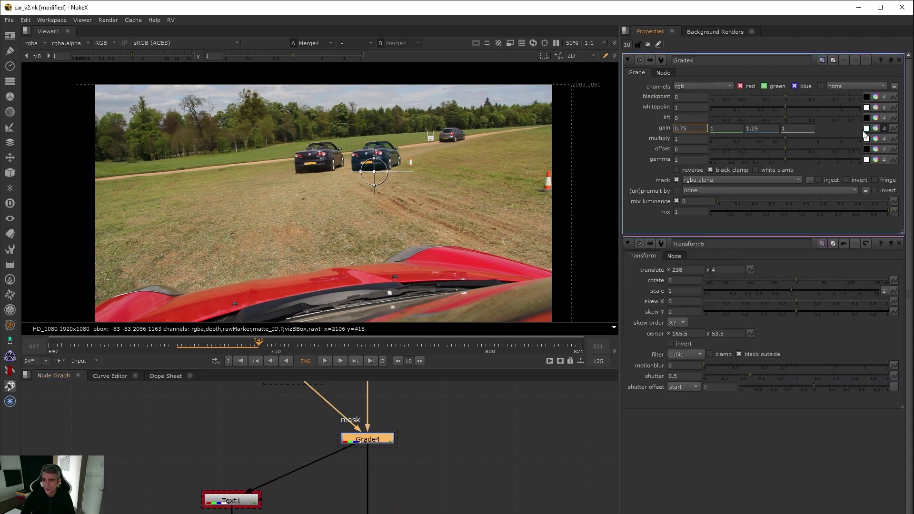
click(876, 129)
drag(502, 383, 617, 341)
drag(610, 375, 602, 364)
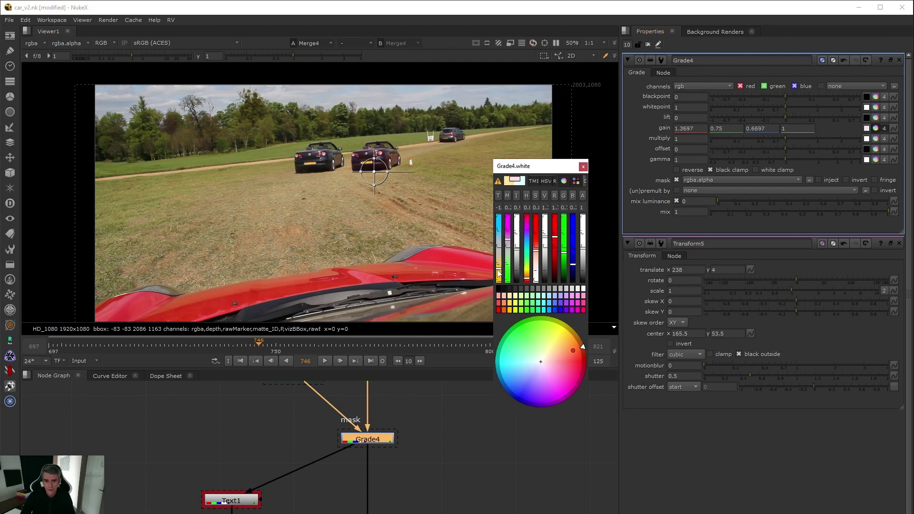
drag(510, 239, 508, 258)
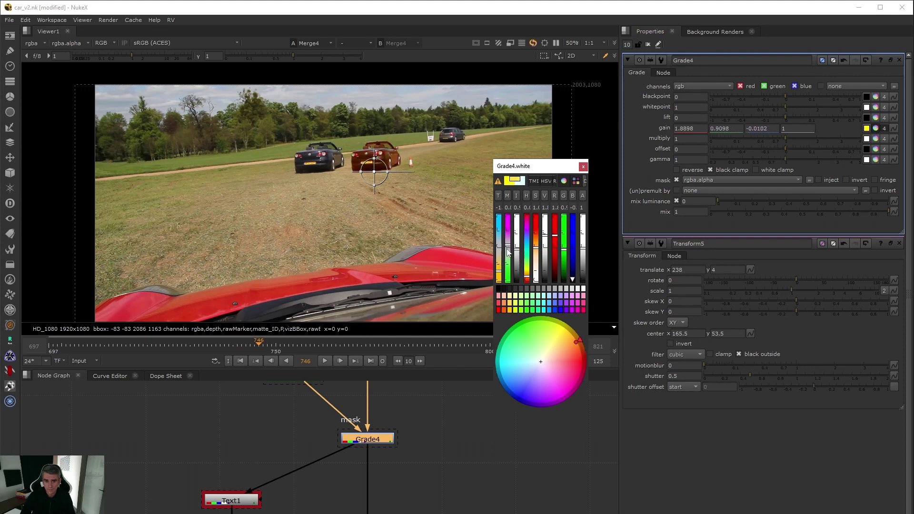
click(582, 167)
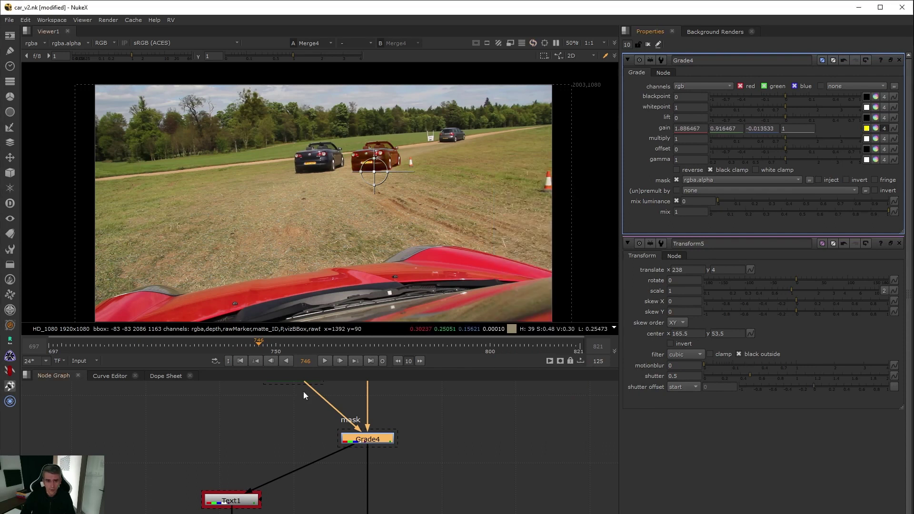
Step: Play the composite to examine the recoloured duplicate car, and stop at frame 751
click(324, 363)
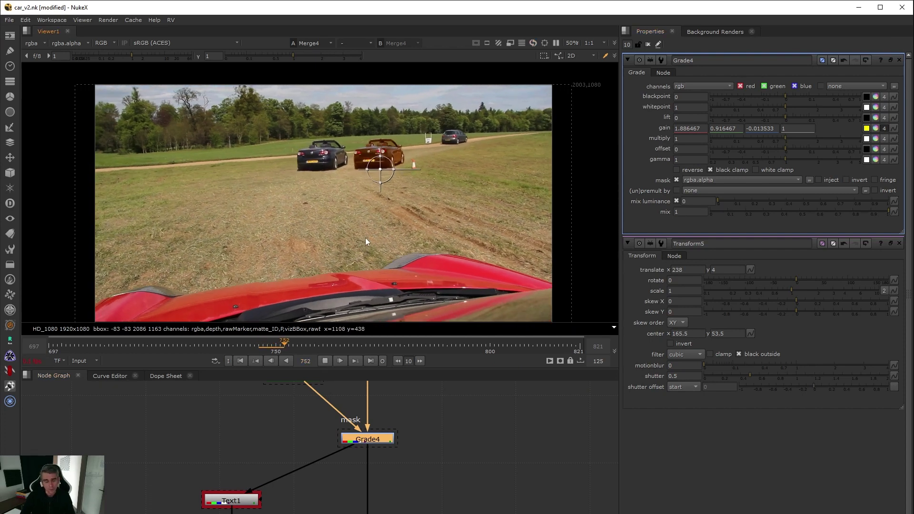
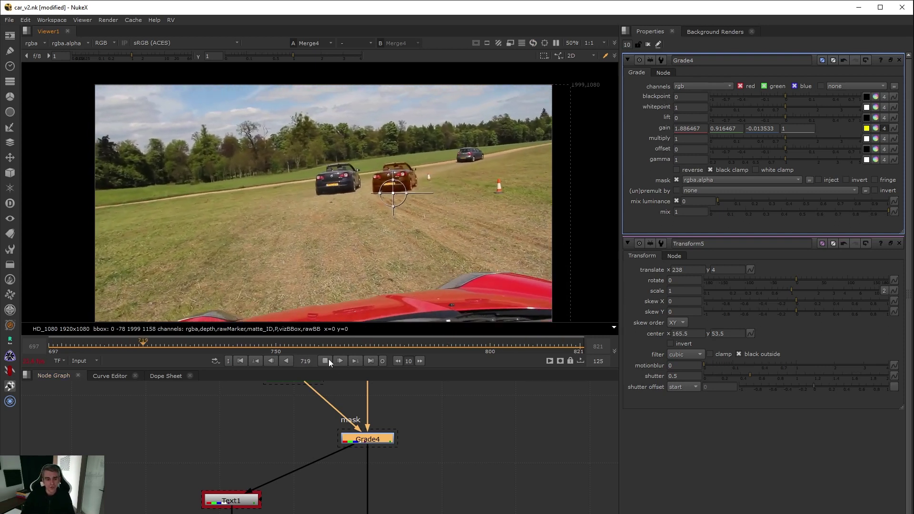
key(k)
click(281, 342)
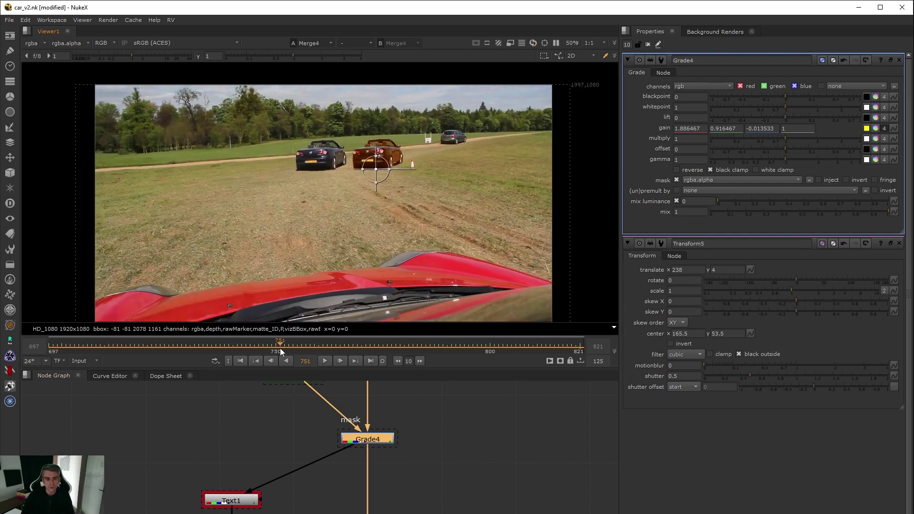
Step: At frame 760, move the duplicate car with Transform5 to about x -120, y 44 and scale it to 0.42
scroll(336, 495, down, 5)
scroll(337, 495, up, 5)
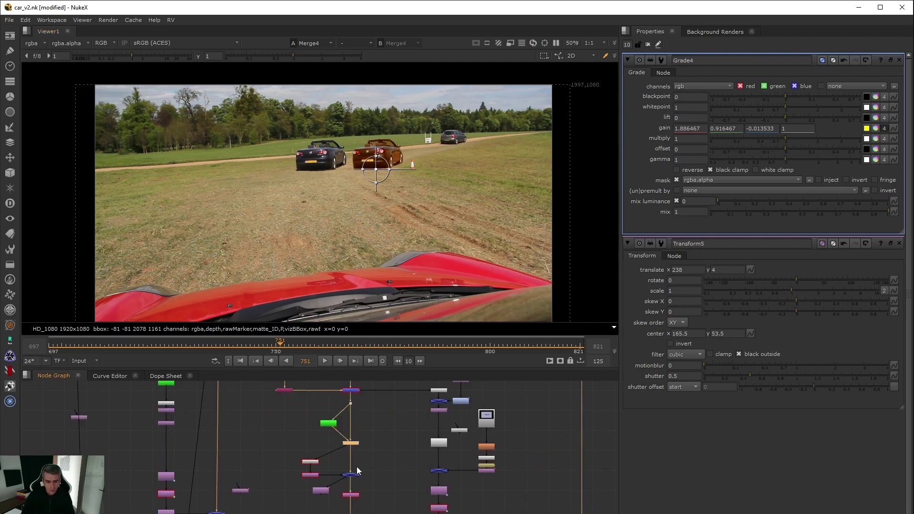
scroll(354, 484, up, 2)
double_click(353, 496)
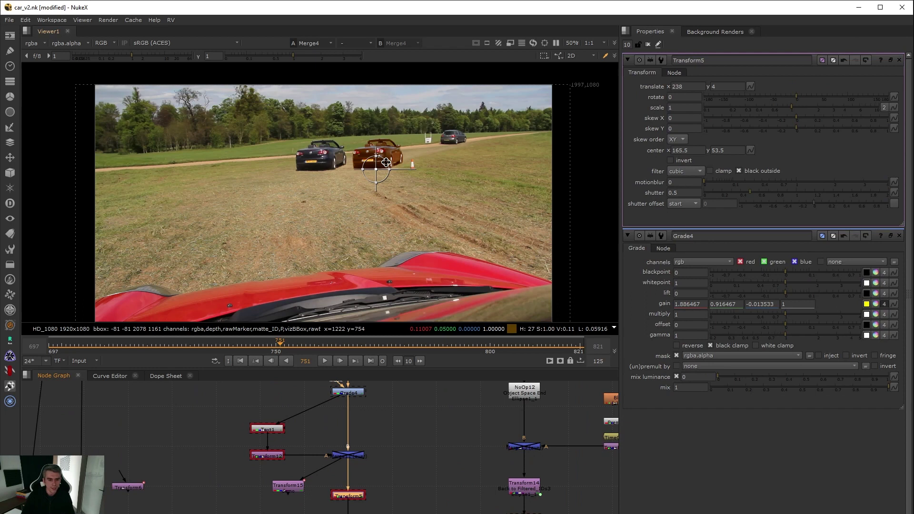
click(238, 362)
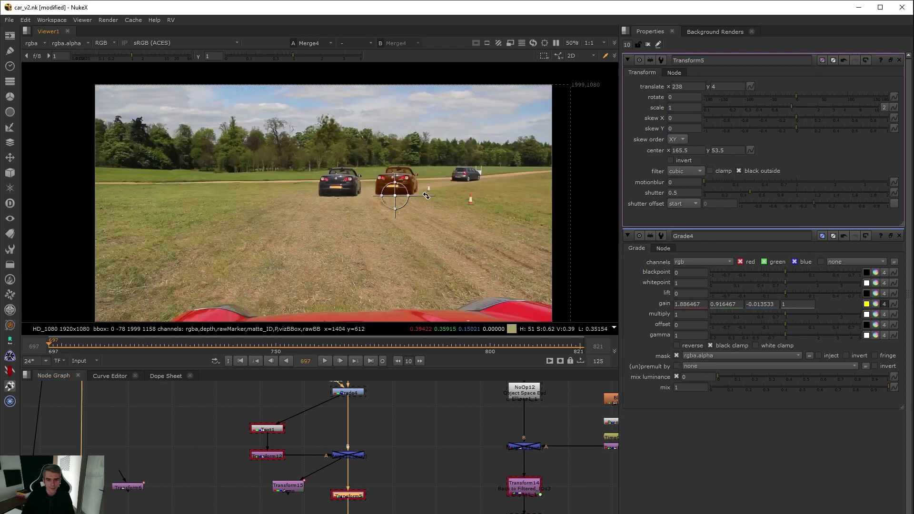
drag(299, 346, 317, 340)
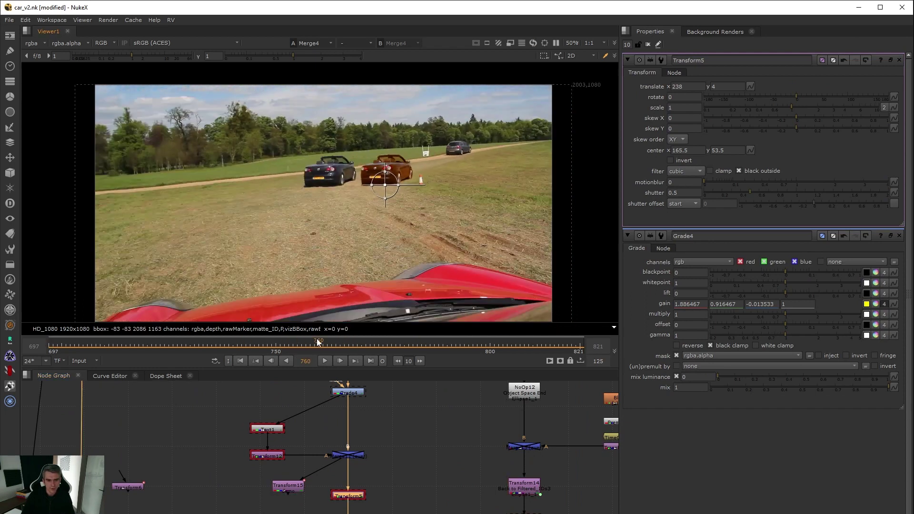
drag(398, 178, 313, 168)
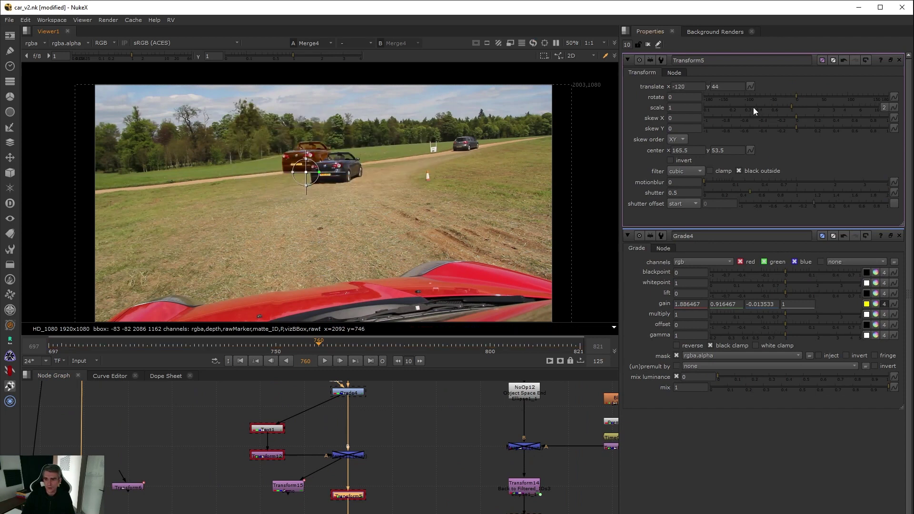
drag(754, 107, 758, 107)
Step: Reposition the scaled duplicate car behind the original, with Transform5's translate at about x -79.5, y 81.5
scroll(418, 200, up, 5)
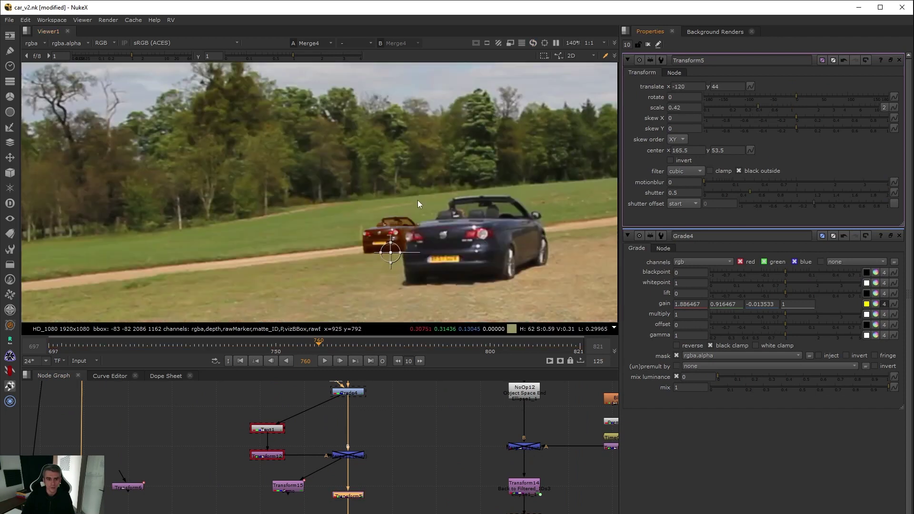
scroll(391, 252, up, 2)
drag(387, 243, 428, 200)
scroll(470, 253, down, 3)
scroll(471, 250, down, 1)
middle_drag(470, 250, 262, 234)
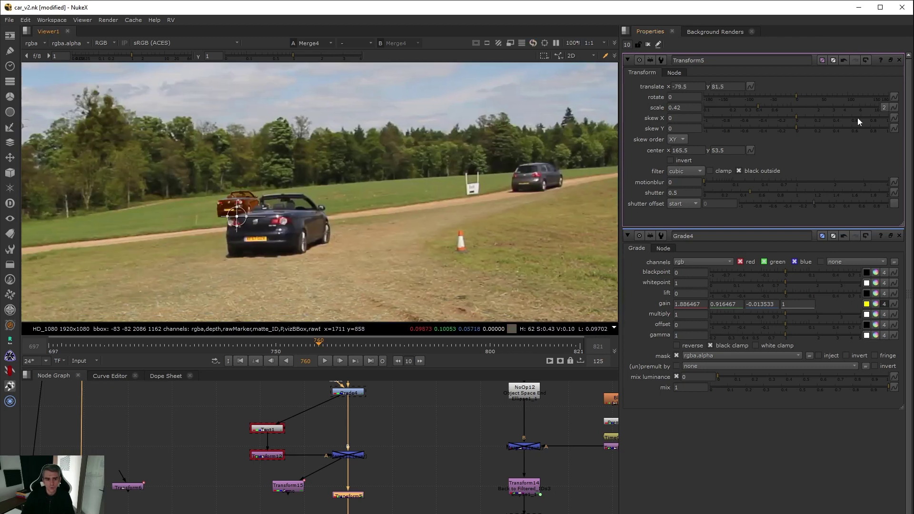
drag(759, 106, 758, 108)
Step: Set keyframes on Transform5's translate and scale at frame 777
mouse_move(376, 347)
mouse_down()
mouse_move(425, 348)
mouse_move(392, 350)
mouse_up()
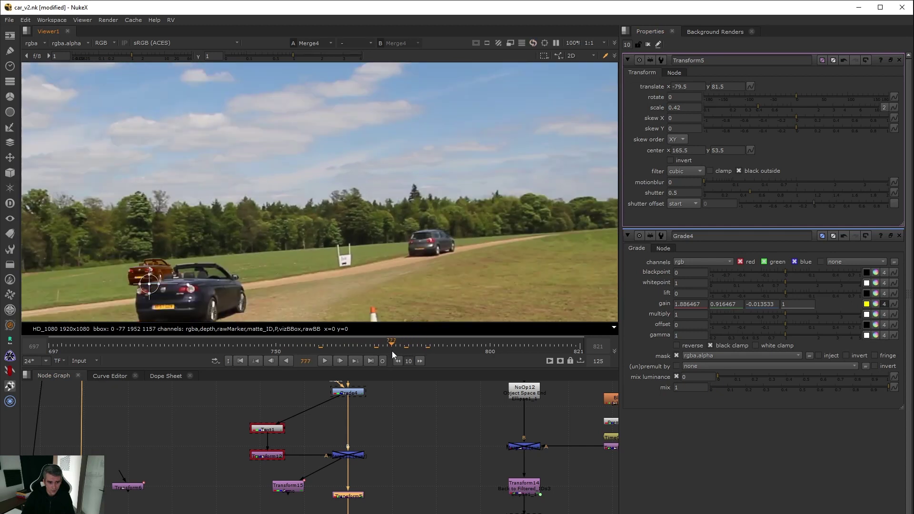
scroll(375, 256, down, 3)
scroll(277, 212, up, 3)
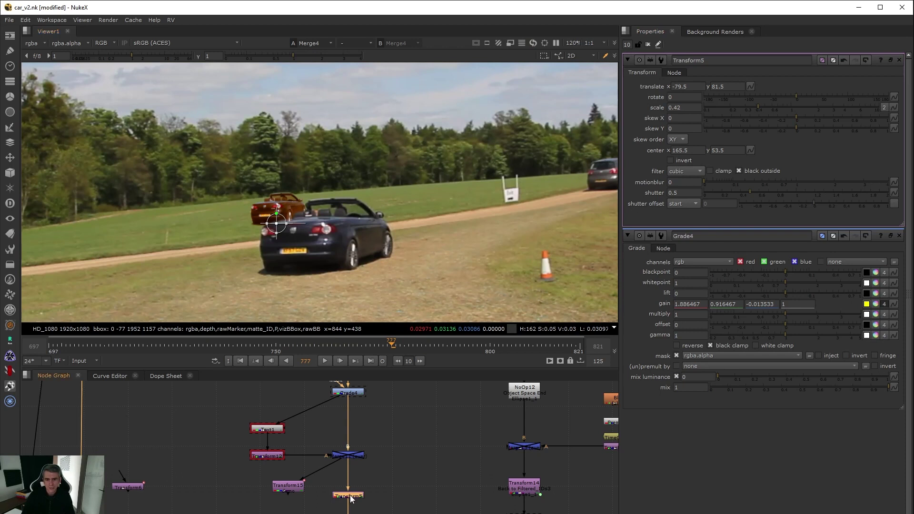
click(750, 87)
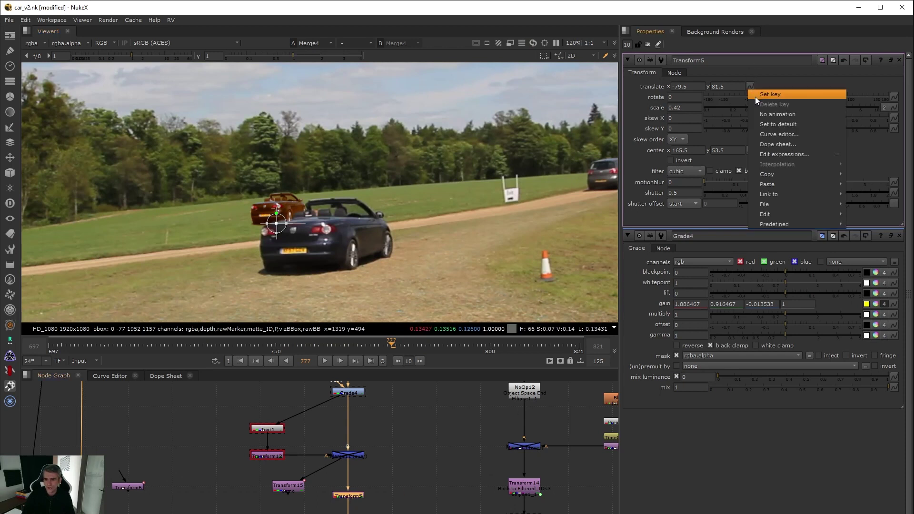
click(758, 92)
click(894, 108)
click(858, 125)
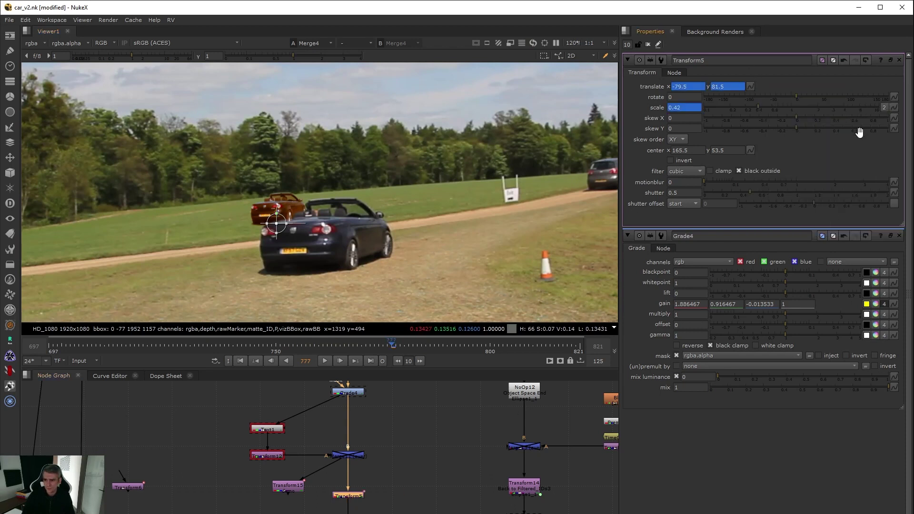
Step: At frame 821, keyframe the duplicate car onto the distant track at about x 178, y 115.5 with scale 0.33
click(581, 348)
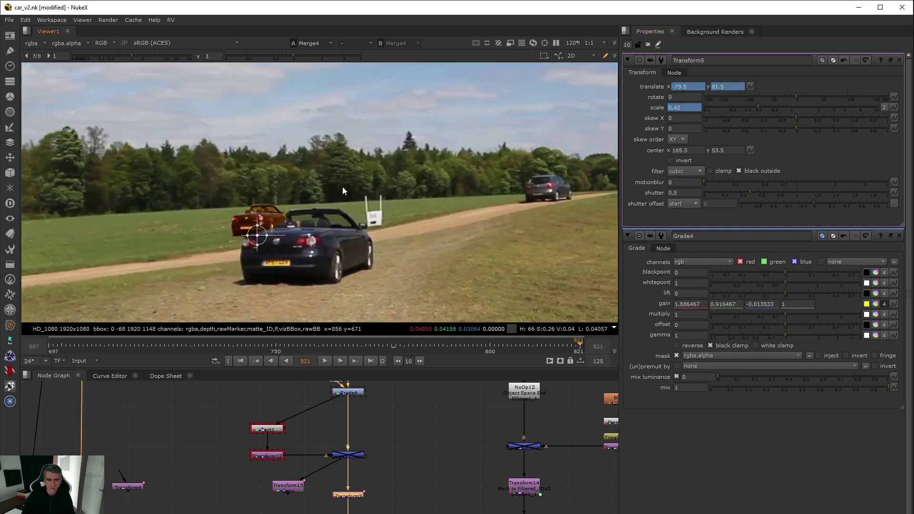
scroll(265, 229, up, 5)
scroll(257, 223, down, 5)
scroll(263, 230, up, 2)
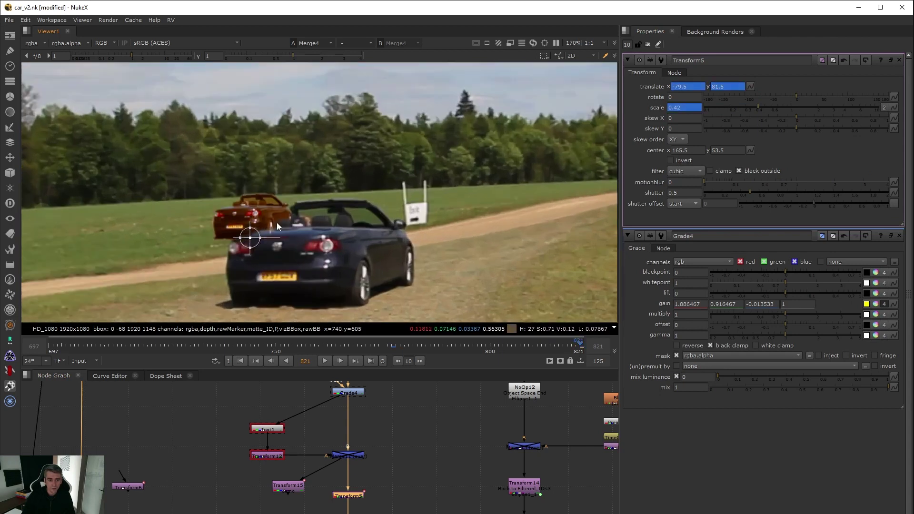
drag(251, 234, 473, 205)
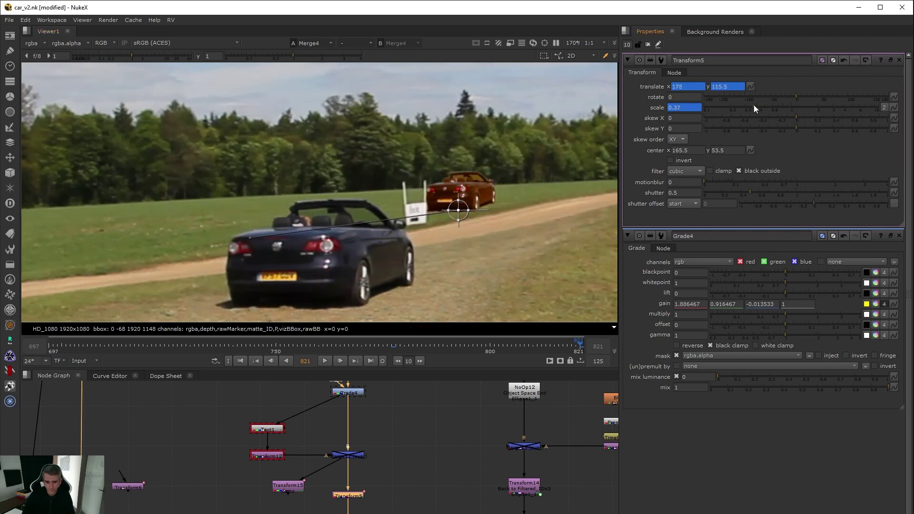
drag(753, 104, 749, 109)
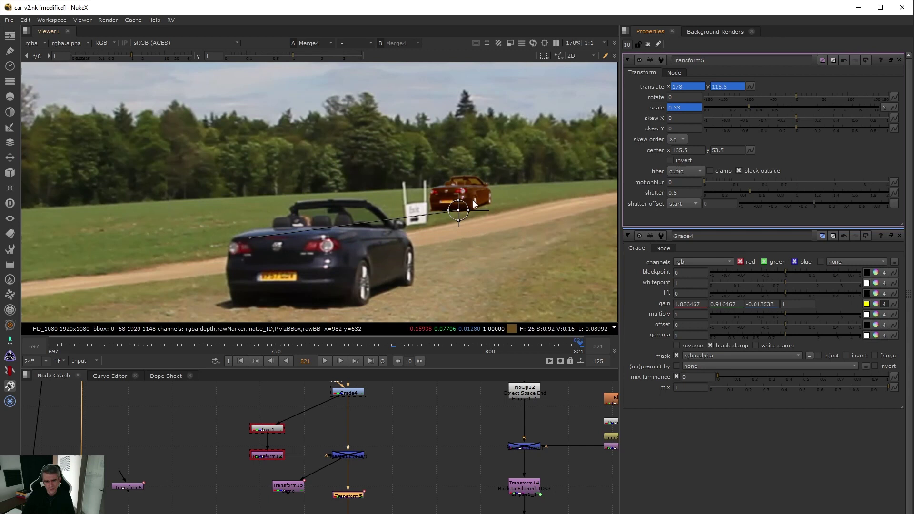
Step: Move the duplicate car at frame 821 to about x 69, y 105 and check its position around frame 773
drag(459, 207, 371, 219)
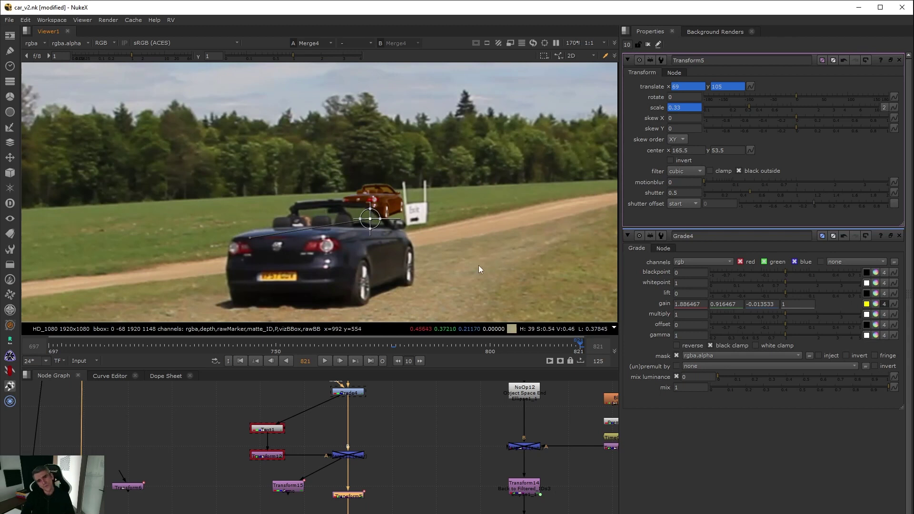
click(376, 344)
scroll(346, 211, down, 3)
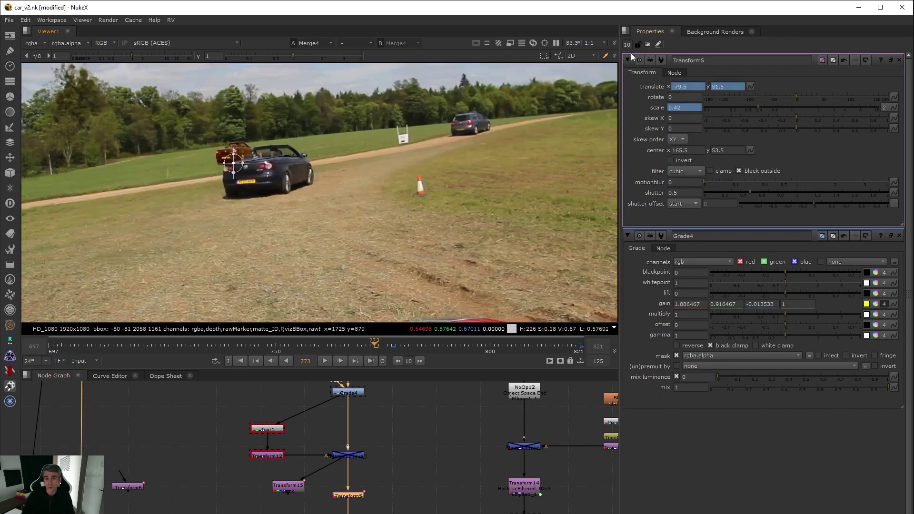
Step: Close the open node properties and play back the Merge4 result in a full-screen viewer
click(648, 44)
key(space)
key(f)
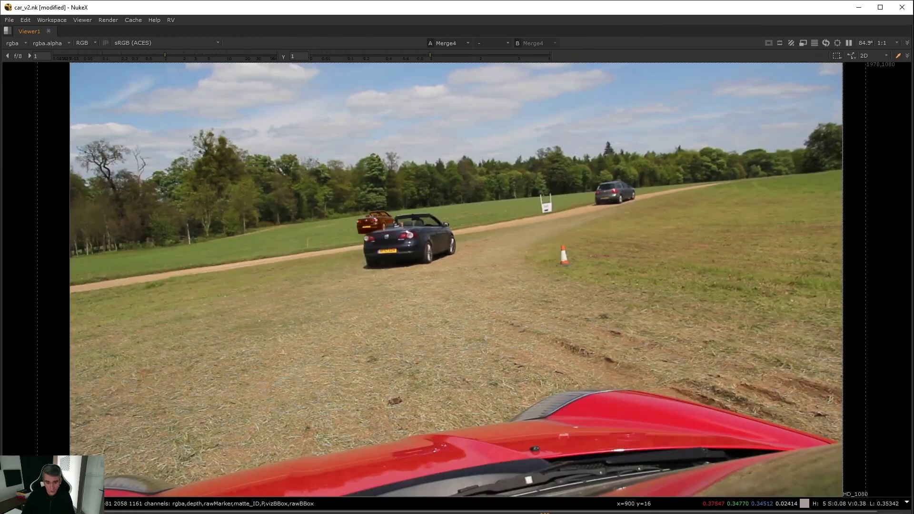
key(l)
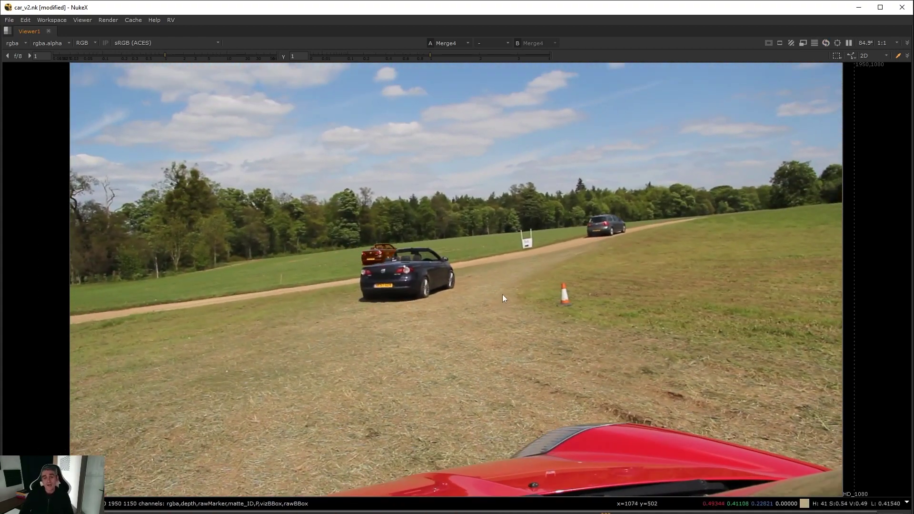
key(space)
Step: View the stabilised traffic cone at NoOp11 and play it back, checking its alpha channel
scroll(368, 458, down, 3)
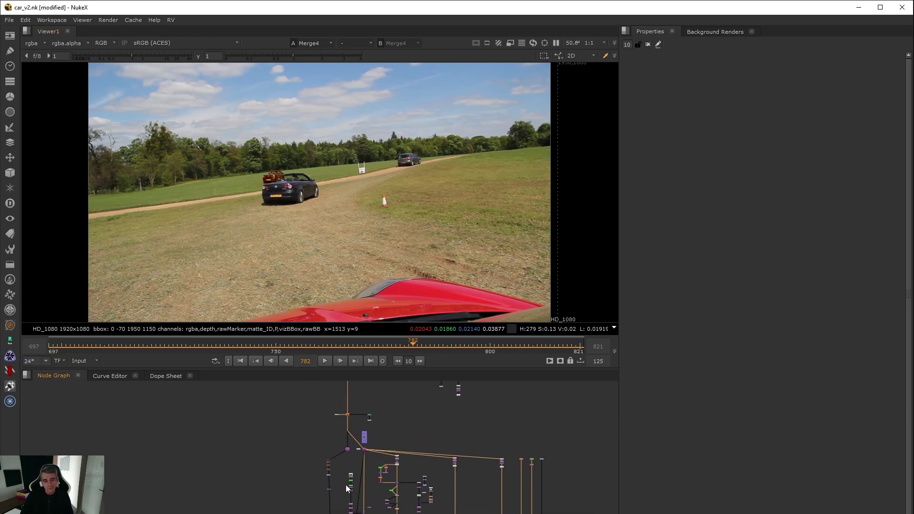
middle_drag(471, 427, 461, 450)
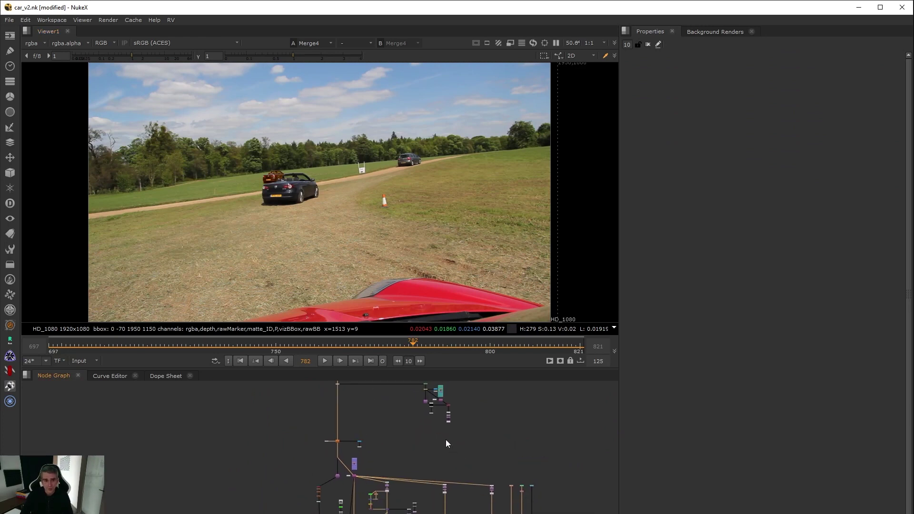
scroll(446, 439, up, 5)
key(1)
click(467, 456)
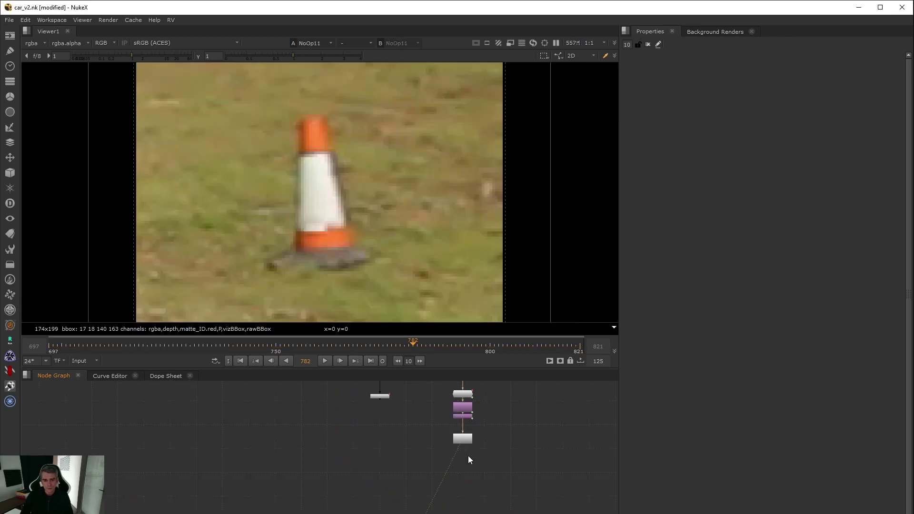
scroll(340, 216, down, 4)
key(a)
key(a)
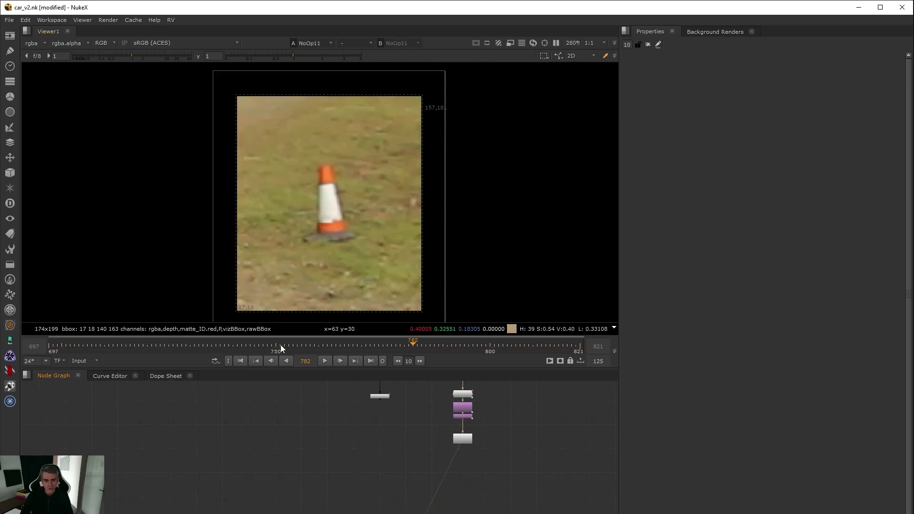
click(324, 361)
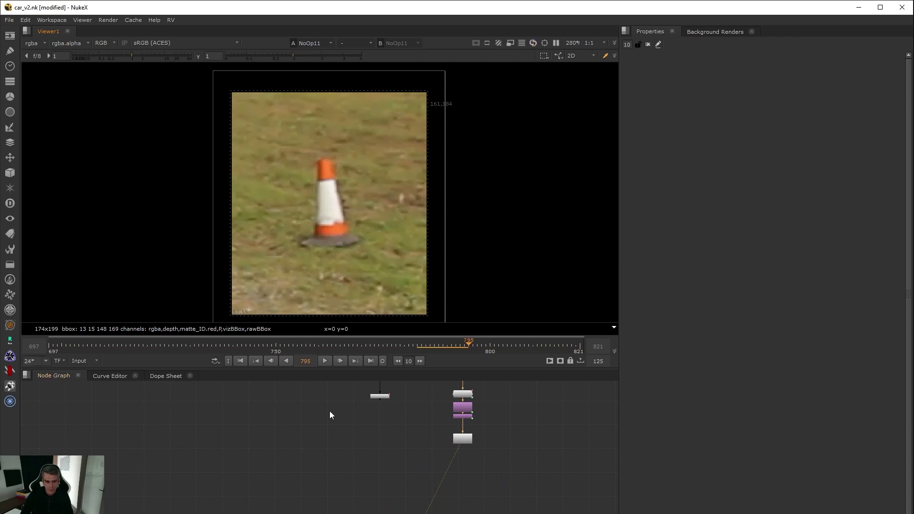
Step: Inspect the ellipse drawn around the traffic cone in Roto2 and close its properties
middle_drag(412, 390, 405, 493)
middle_drag(333, 374, 338, 475)
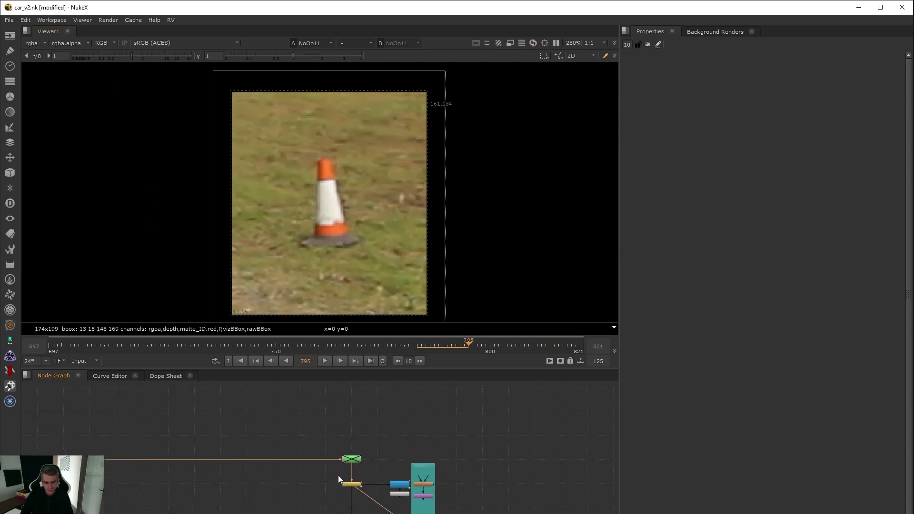
double_click(354, 461)
scroll(279, 401, down, 5)
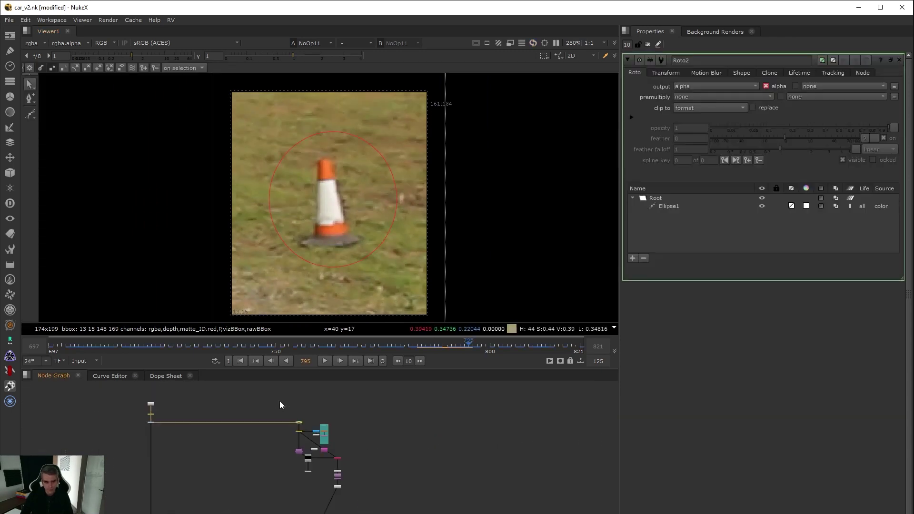
click(648, 44)
middle_drag(323, 439, 366, 404)
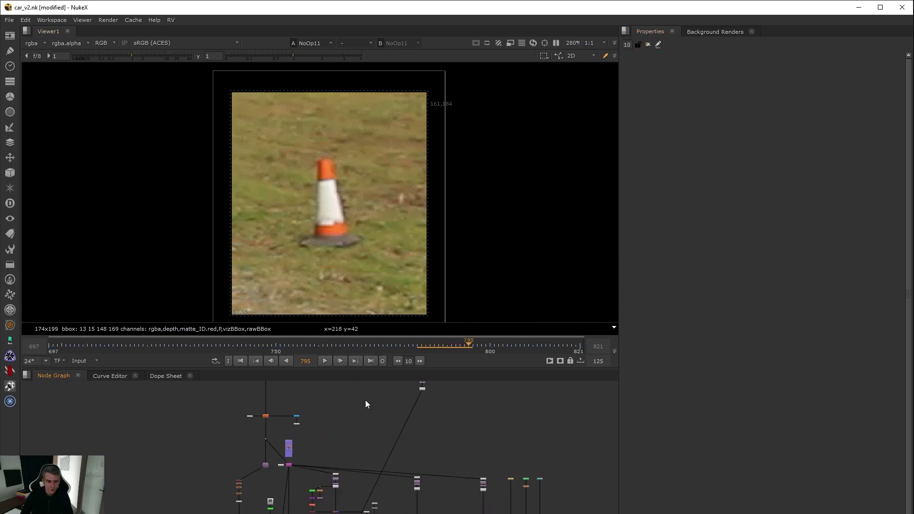
Step: View the FrameRange output at the end of the node tree
middle_drag(338, 491, 371, 405)
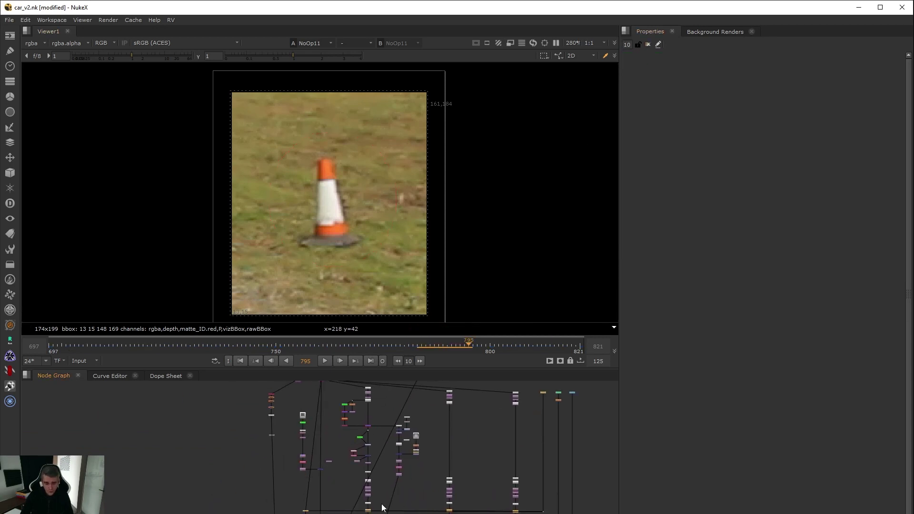
scroll(390, 486, up, 6)
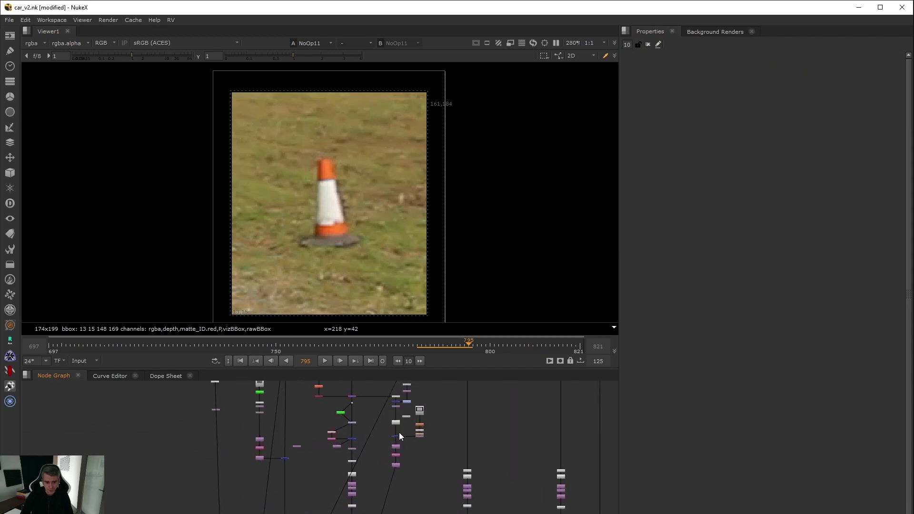
scroll(390, 469, down, 5)
middle_drag(390, 469, 389, 424)
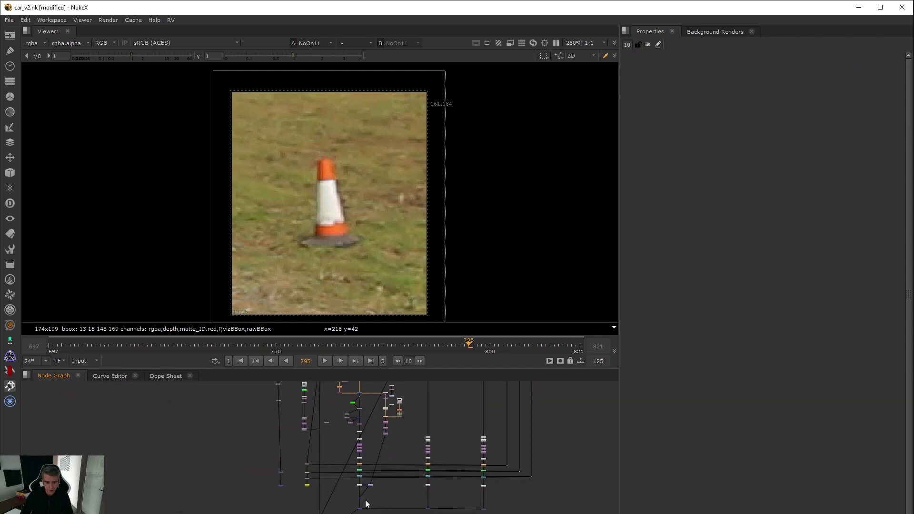
scroll(352, 483, up, 5)
scroll(286, 502, down, 6)
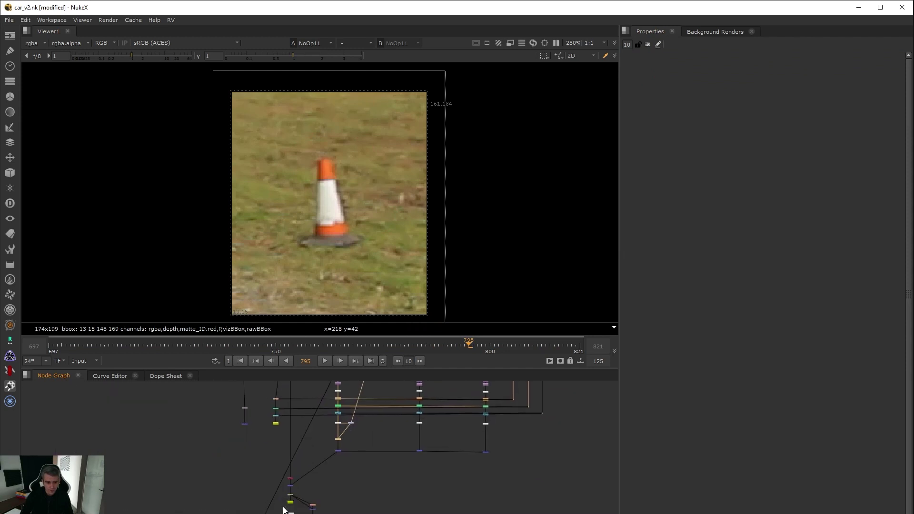
click(290, 496)
key(1)
scroll(385, 218, up, 4)
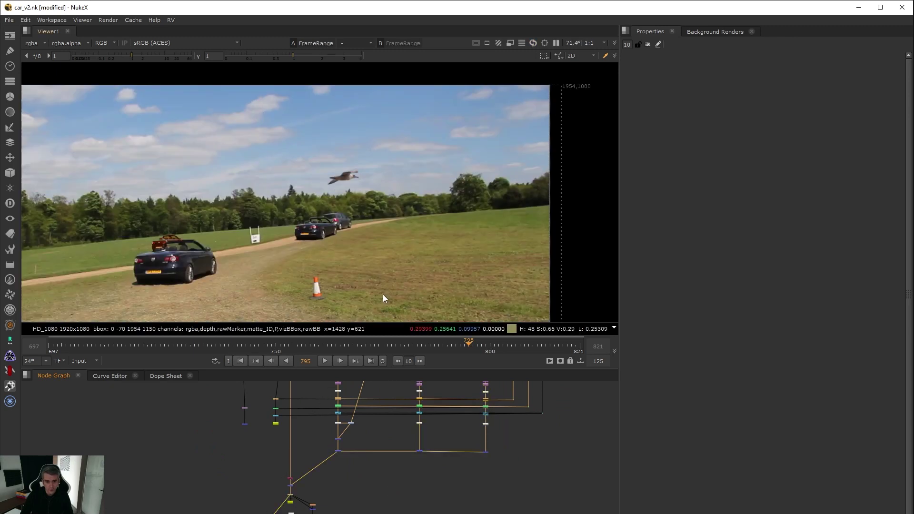
Step: Connect Transform14 directly to the bird branch below TimeOffset1, bypassing the merge, and play back the composite
scroll(402, 448, down, 5)
scroll(348, 509, up, 5)
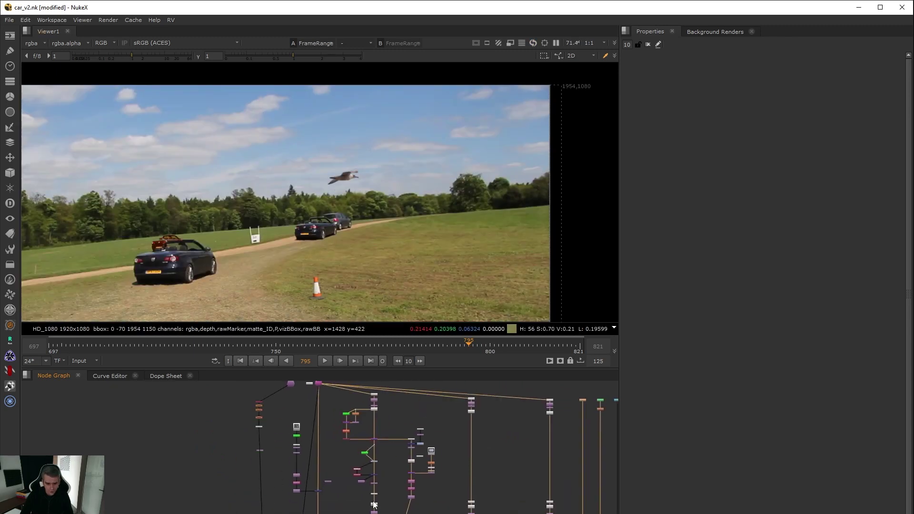
scroll(394, 482, up, 3)
scroll(427, 422, up, 3)
scroll(422, 430, down, 3)
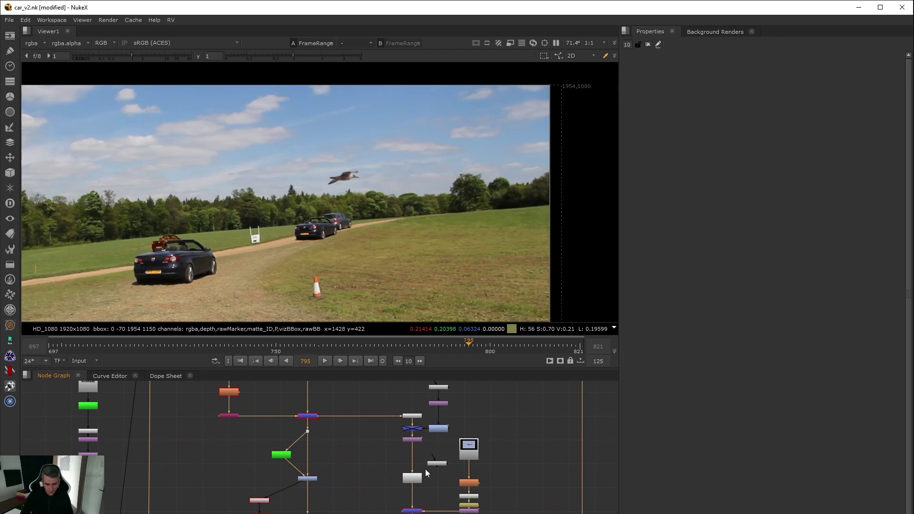
drag(414, 450, 396, 450)
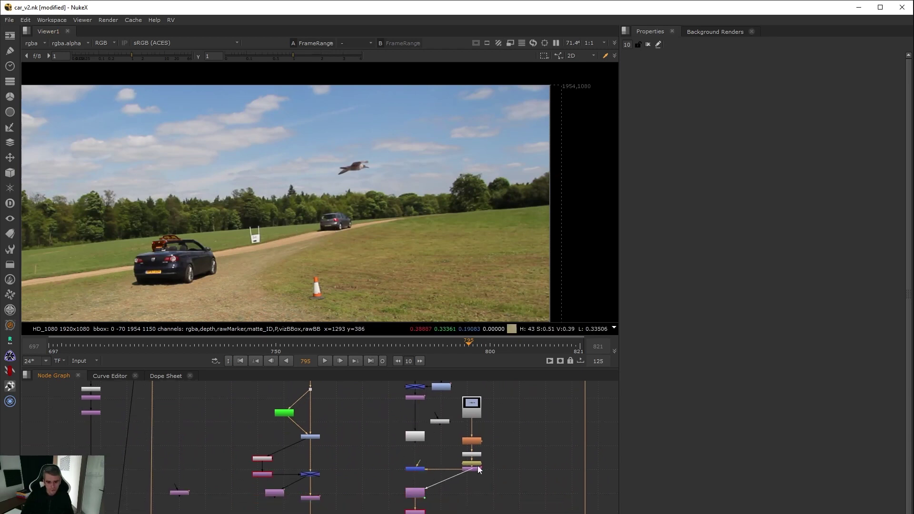
click(324, 361)
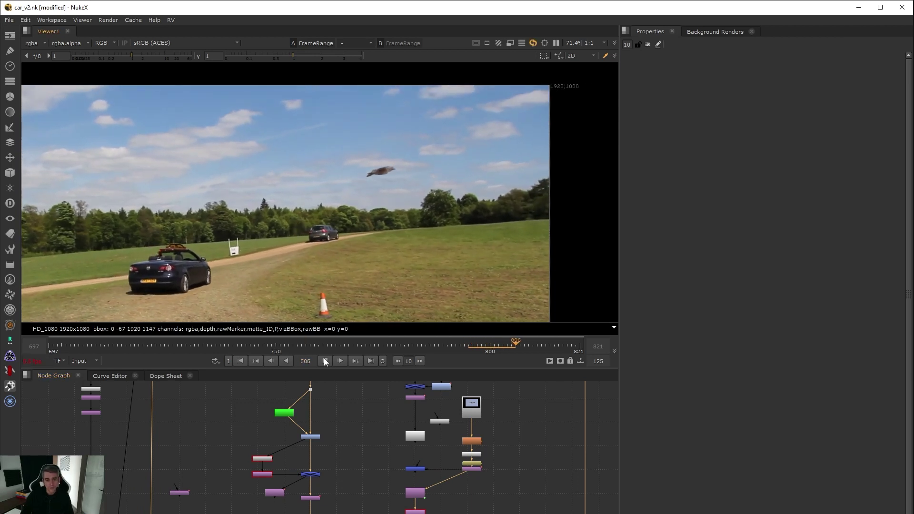
click(324, 361)
Step: Insert a new Transform between TimeOffset1 and Transform14 and move the bird to about x -6, y 199
scroll(496, 479, up, 3)
drag(449, 454, 382, 487)
key(t)
drag(339, 464, 555, 485)
drag(385, 482, 385, 472)
drag(342, 288, 339, 217)
Step: Play back the repositioned bird from frame 733
drag(59, 346, 203, 373)
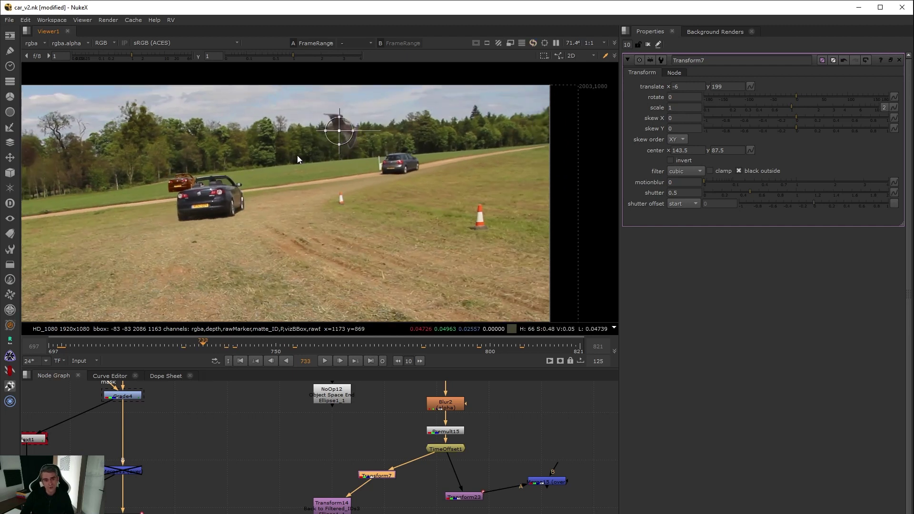
click(322, 361)
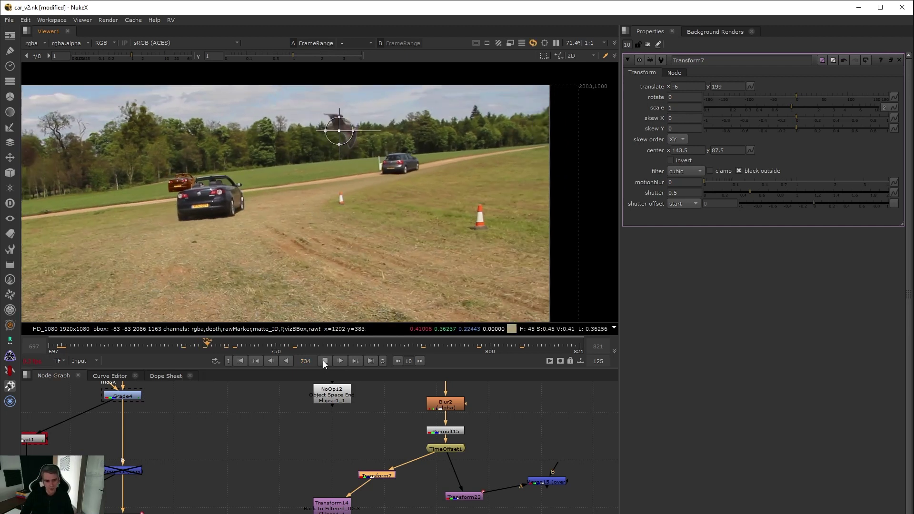
click(323, 361)
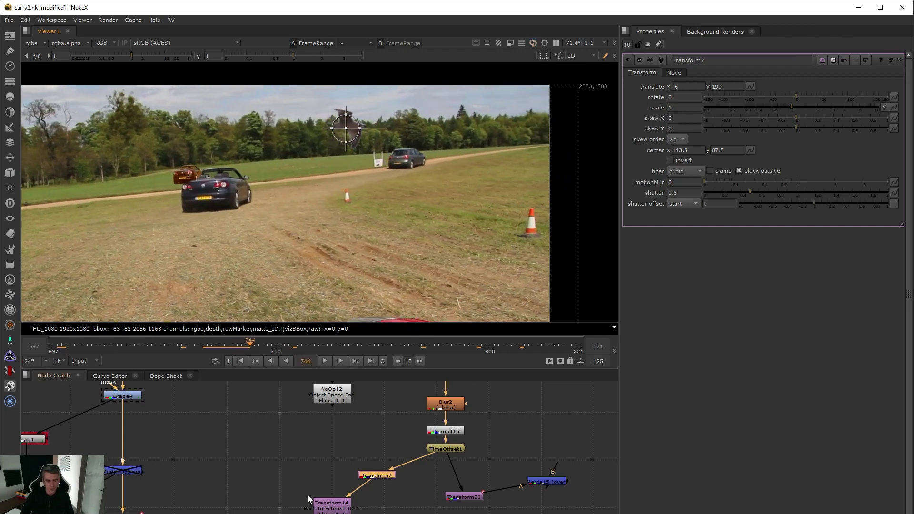
Step: Enable the merge that adds the "Accelerate Your Creative Process" text above the car and play back the result
scroll(282, 472, down, 5)
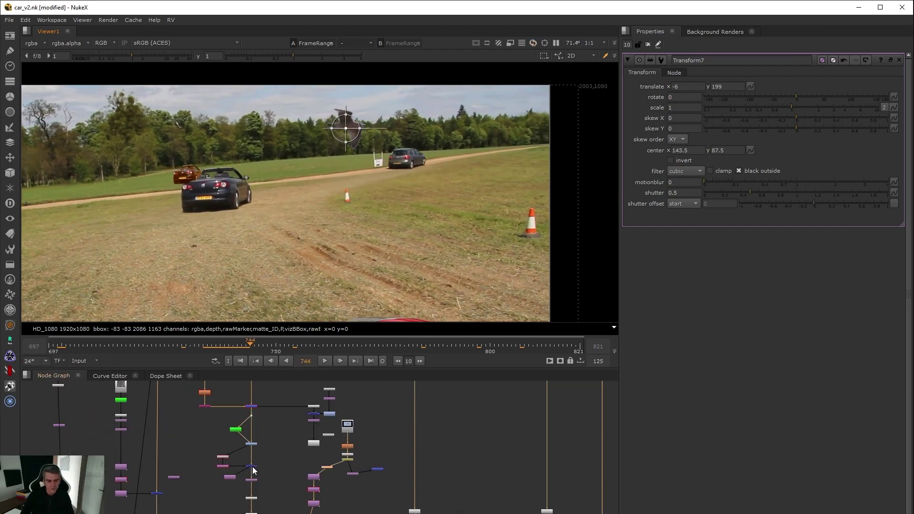
click(330, 361)
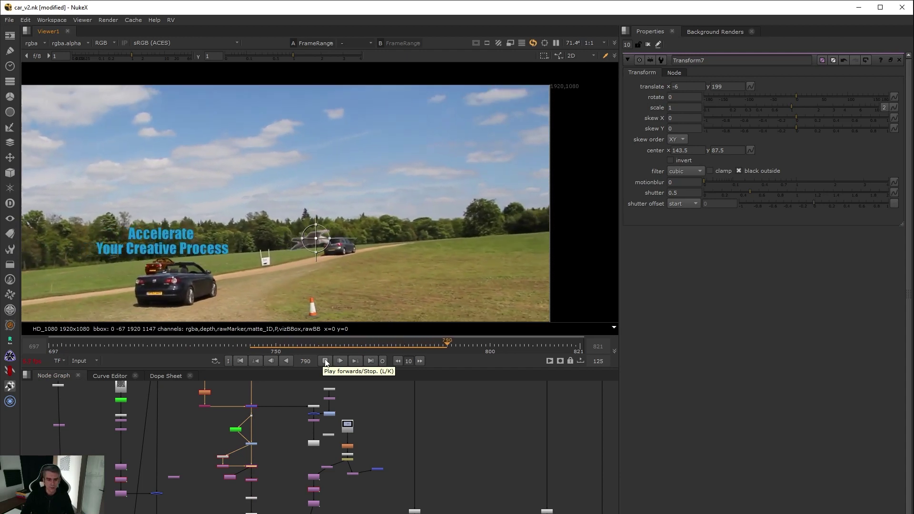
click(325, 361)
Step: Review the whole node tree, close the Transform properties and show the FrameRange output full screen
scroll(275, 487, down, 4)
middle_drag(276, 487, 347, 480)
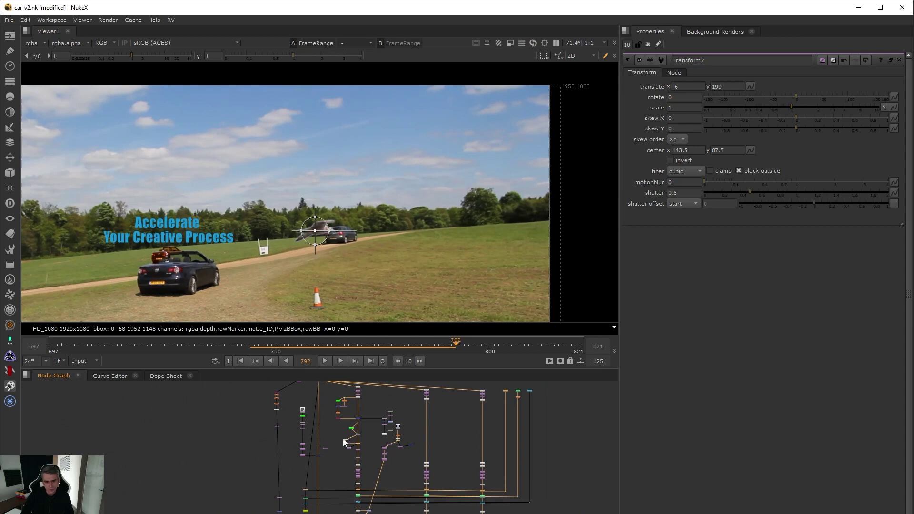
key(a)
key(a)
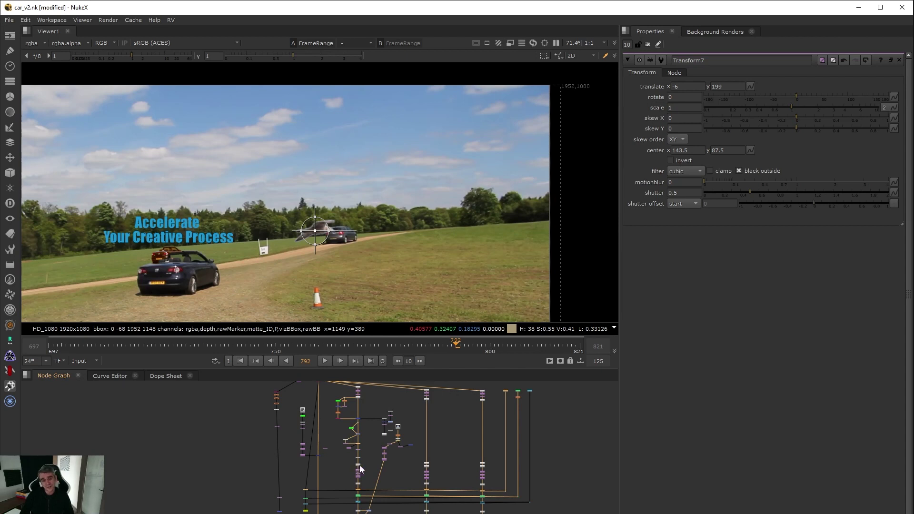
scroll(360, 469, down, 3)
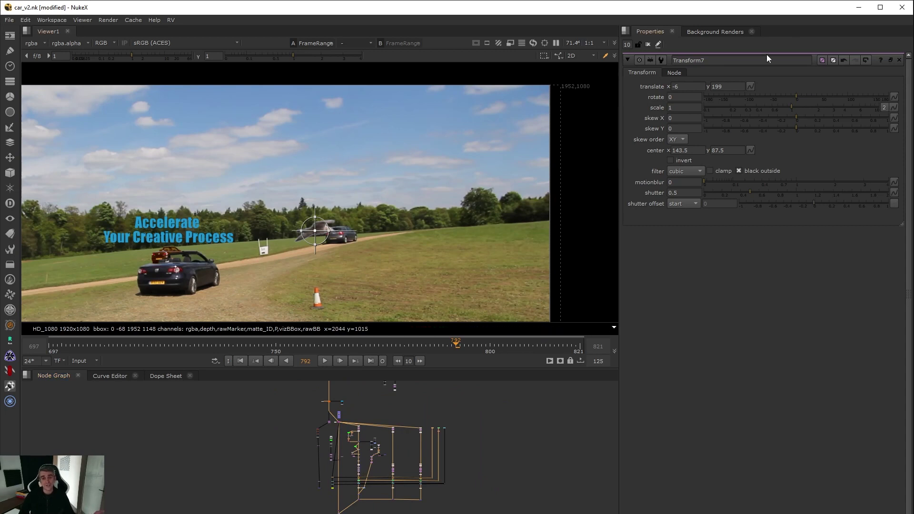
click(648, 45)
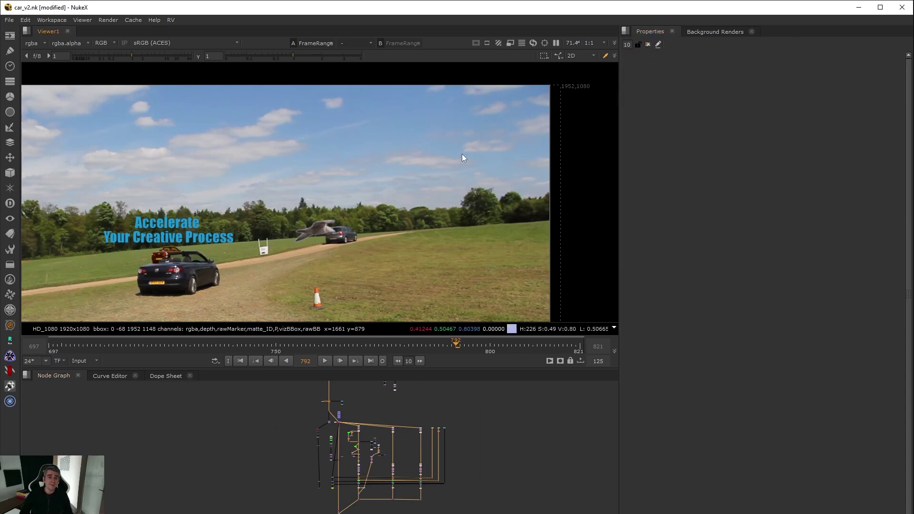
key(space)
key(f)
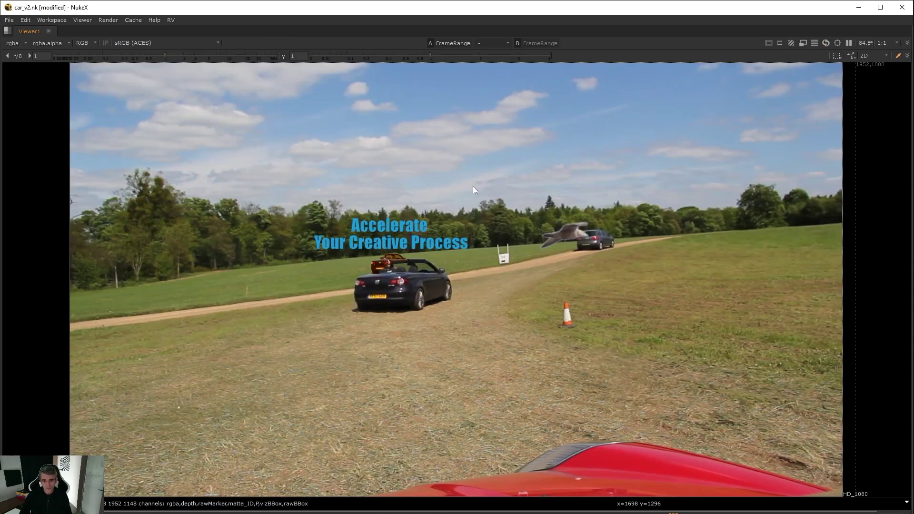